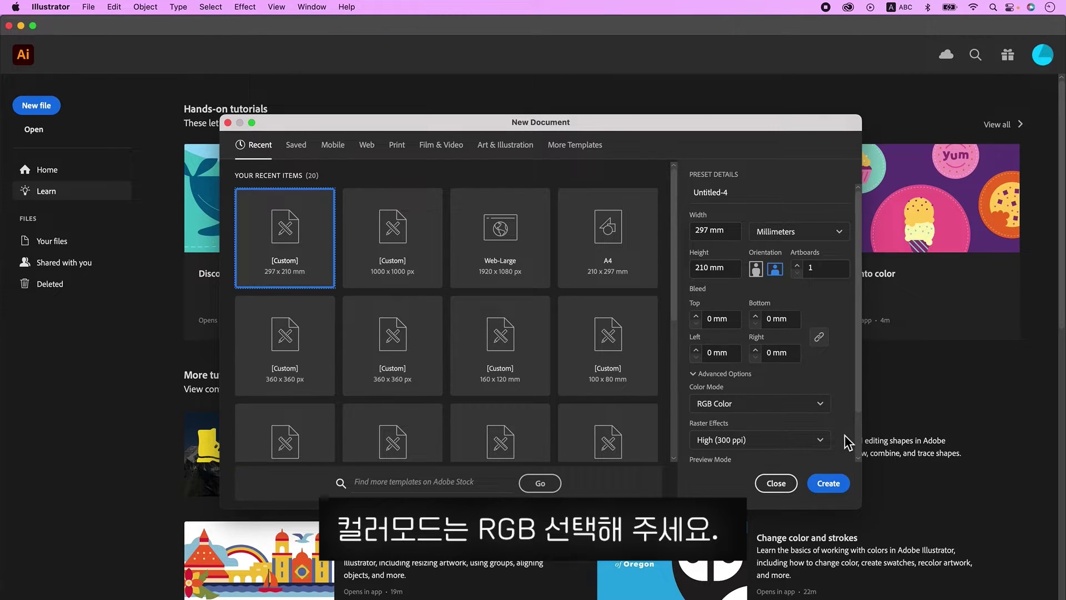
- Create the 297 × 210 mm RGB document and add a 20 × 20 mm square beside the colour code list
click(830, 483)
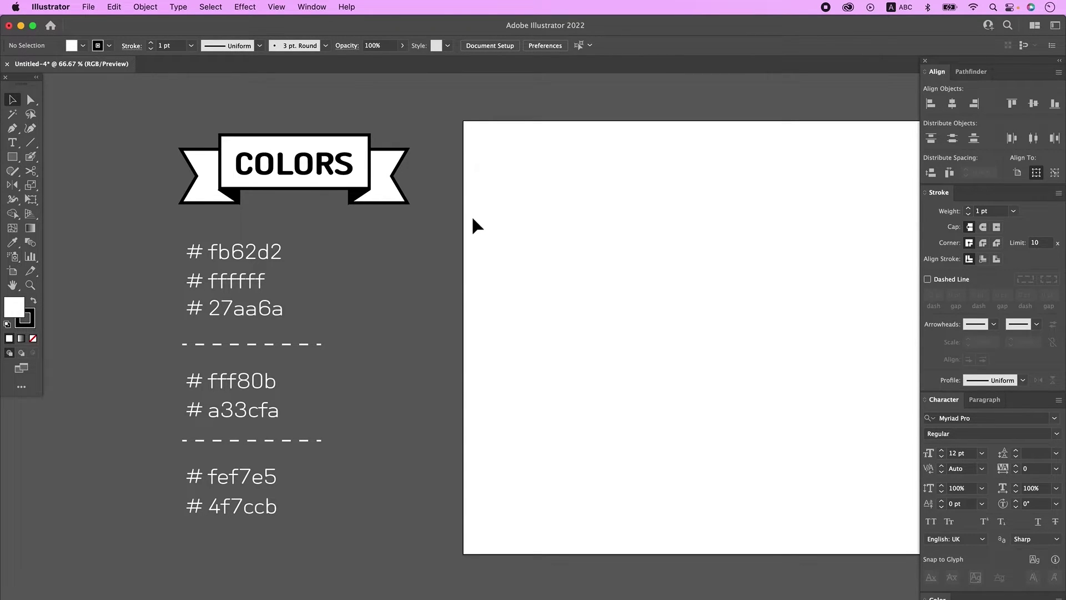
click(13, 156)
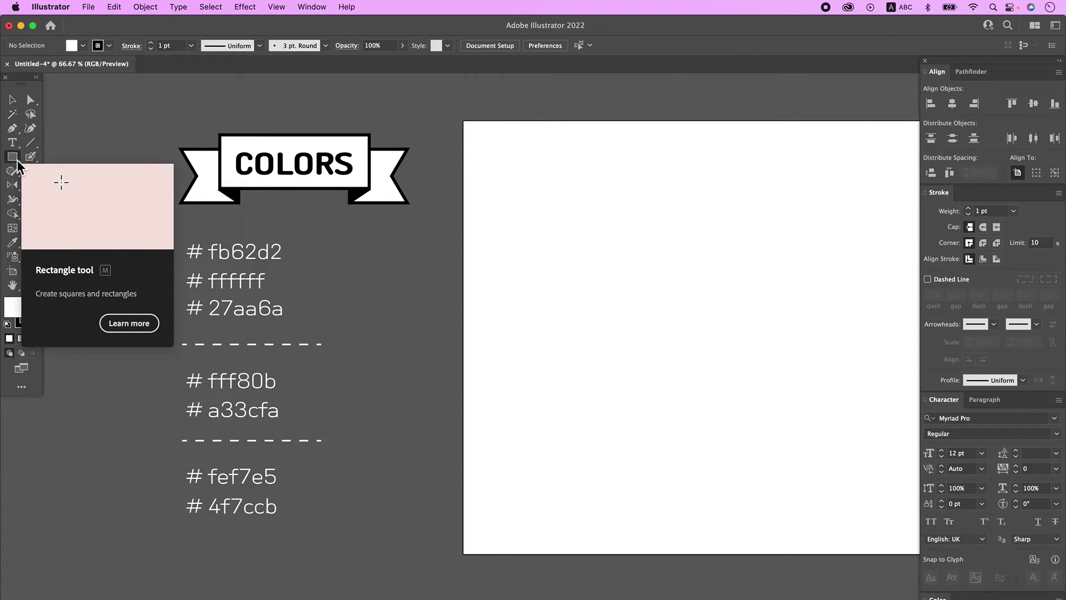
click(368, 247)
text(20)
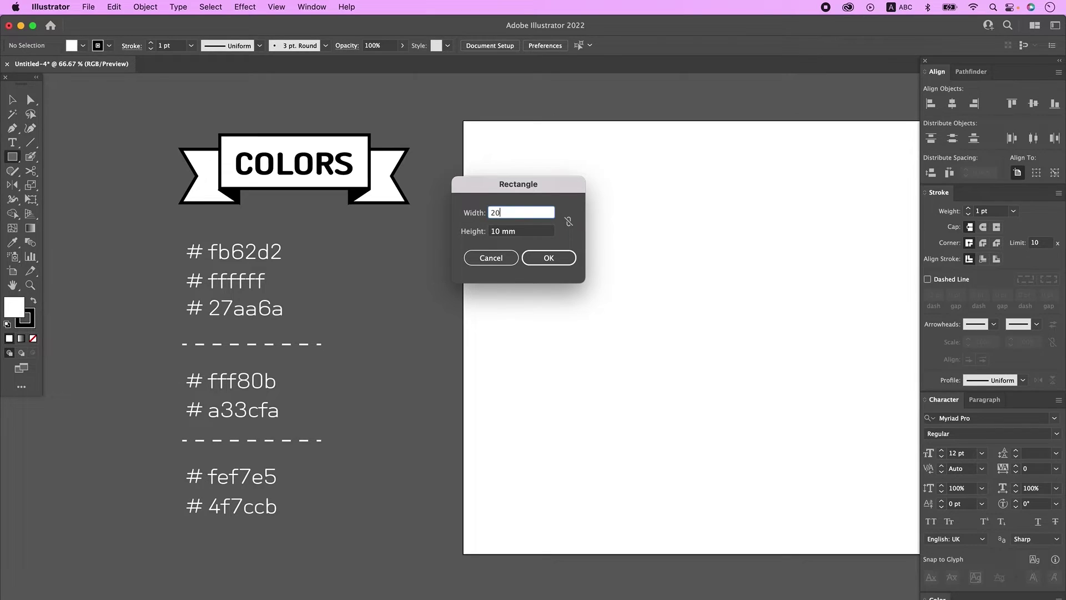
key(Tab)
text(20)
key(Tab)
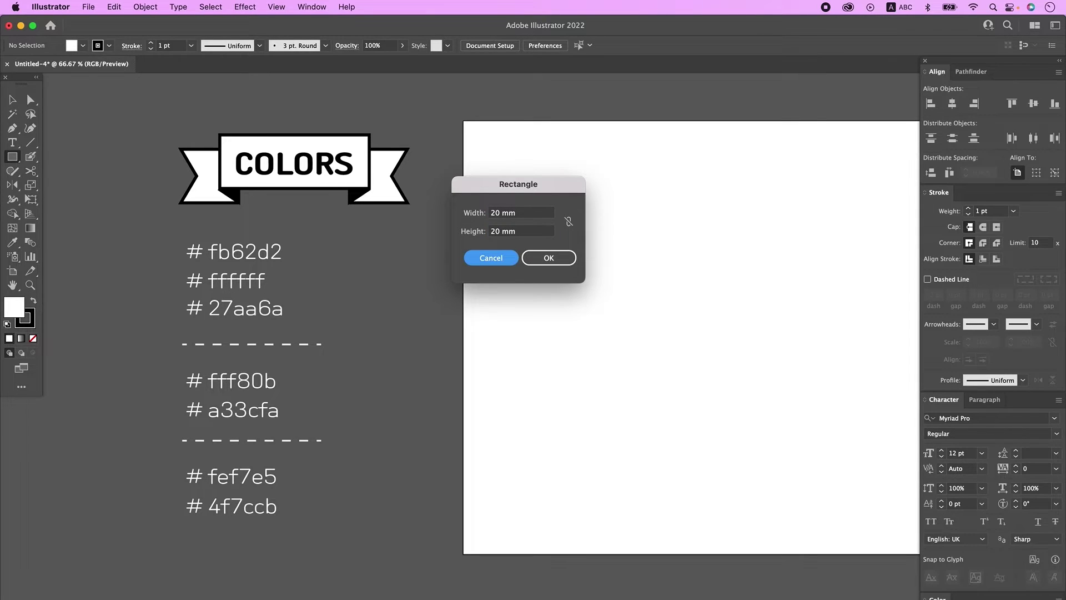
click(547, 258)
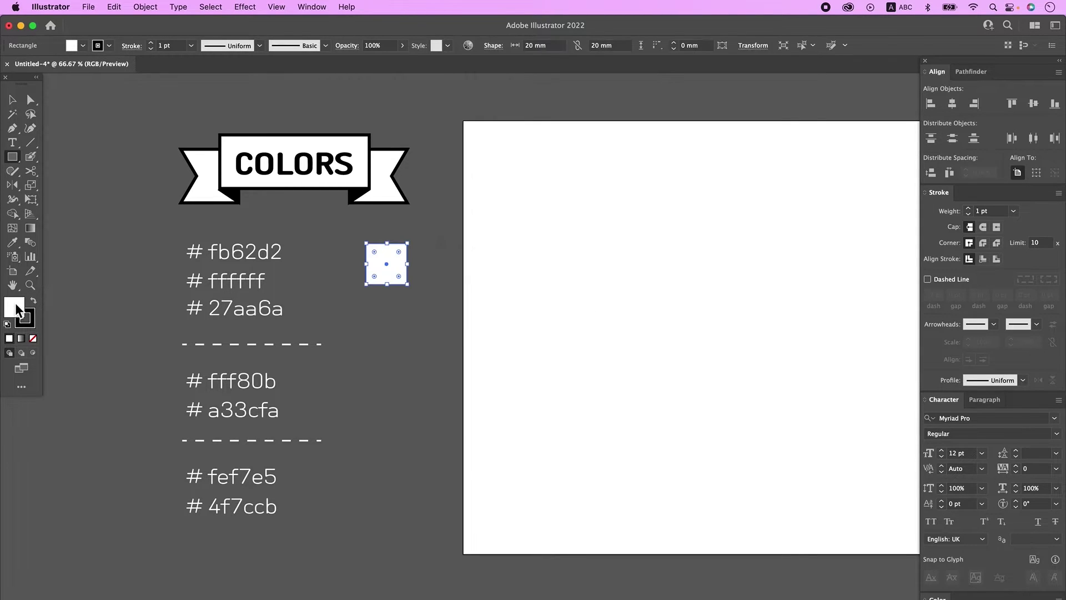
- Give the square a white ffffff fill and remove its stroke
double_click(16, 308)
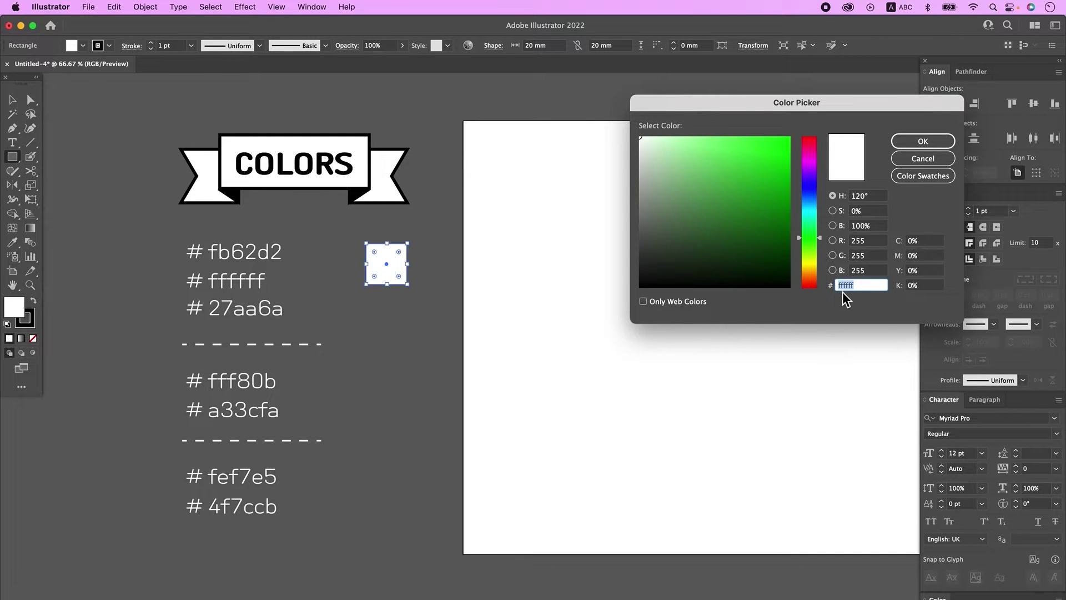
click(922, 141)
click(31, 325)
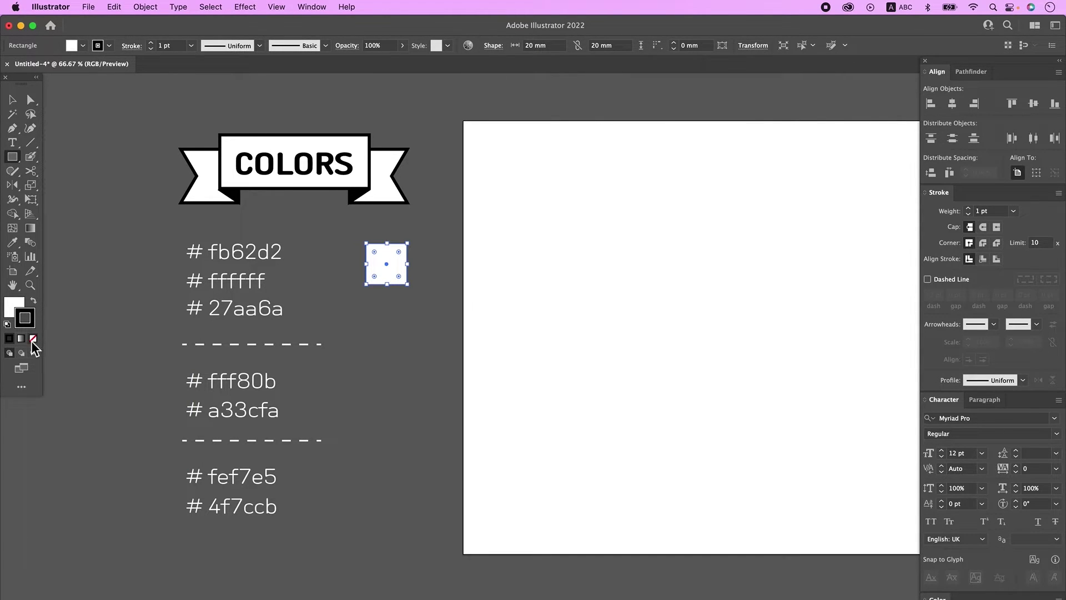
click(33, 340)
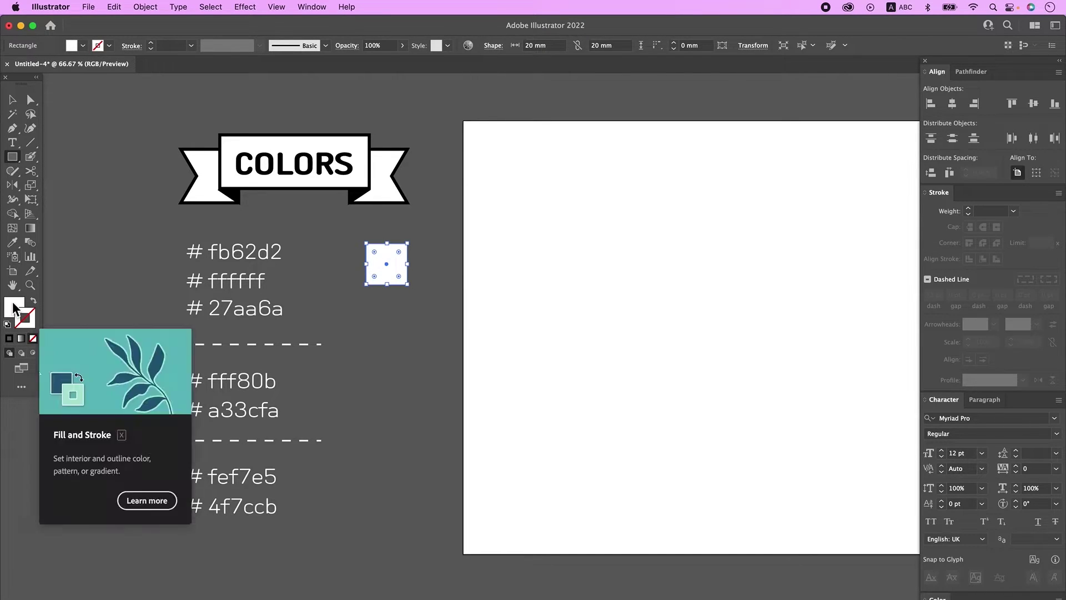
- Nudge the square up beside the first colour code and duplicate it straight down into an evenly spaced column of seven squares
key(v)
drag(395, 281, 391, 272)
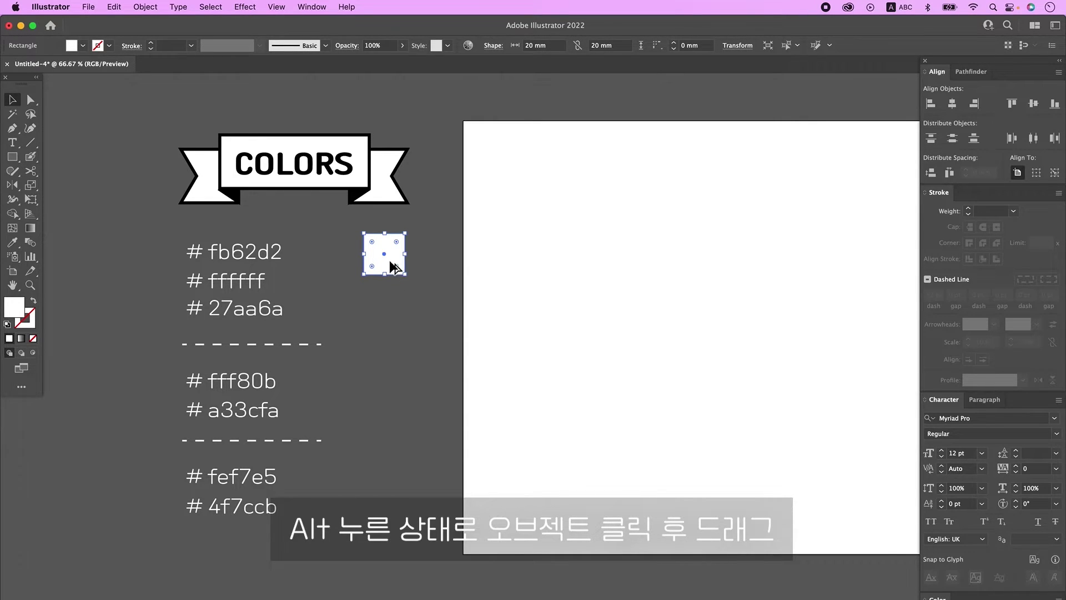
drag(388, 303, 394, 309)
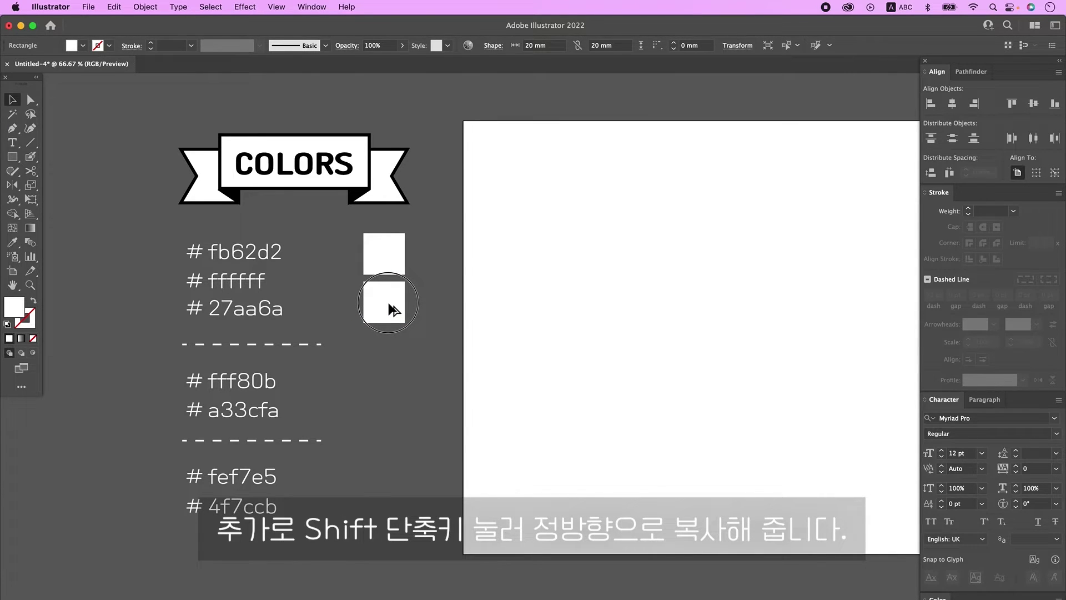
drag(393, 309, 393, 309)
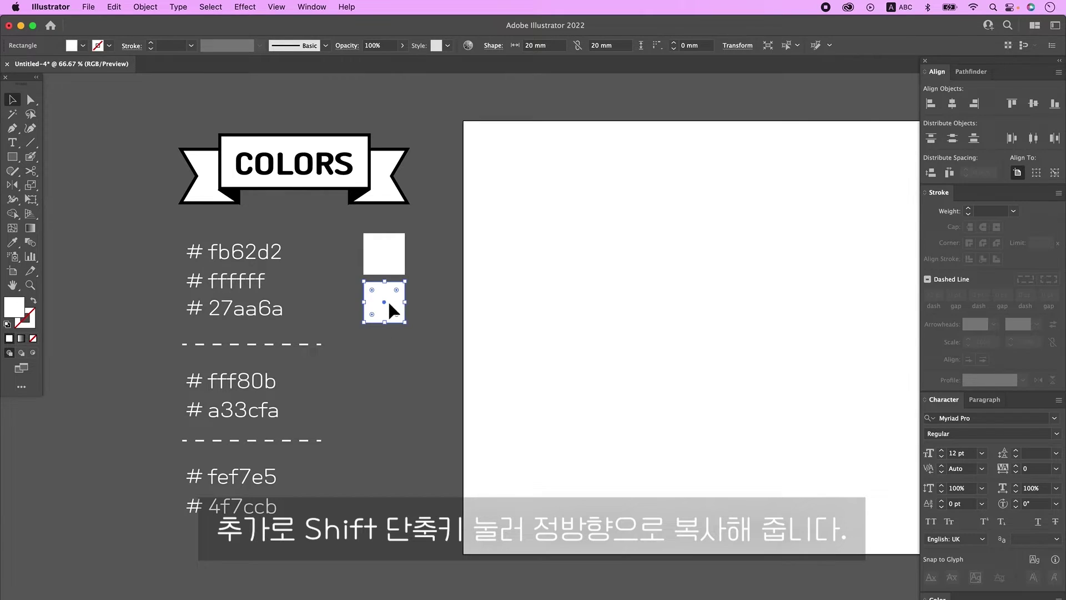
key(ctrl+d)
key(ctrl+d)
key(ctrl+d)
key(ctrl+d)
key(ctrl+d)
click(512, 298)
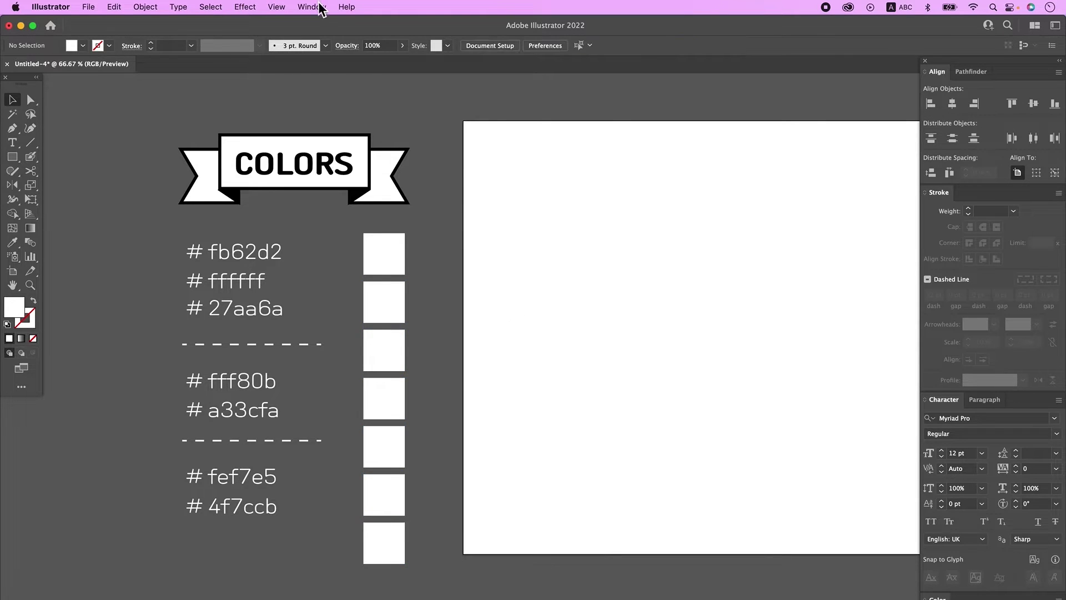
- Show the Color panel and fill the first square with fb62d2
click(320, 7)
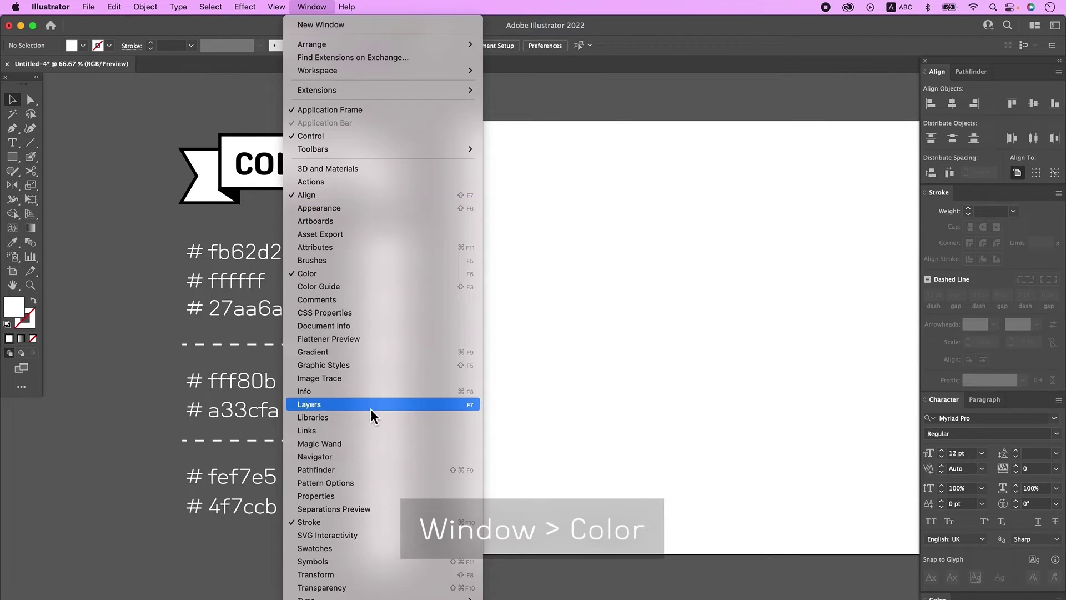
click(372, 274)
click(396, 251)
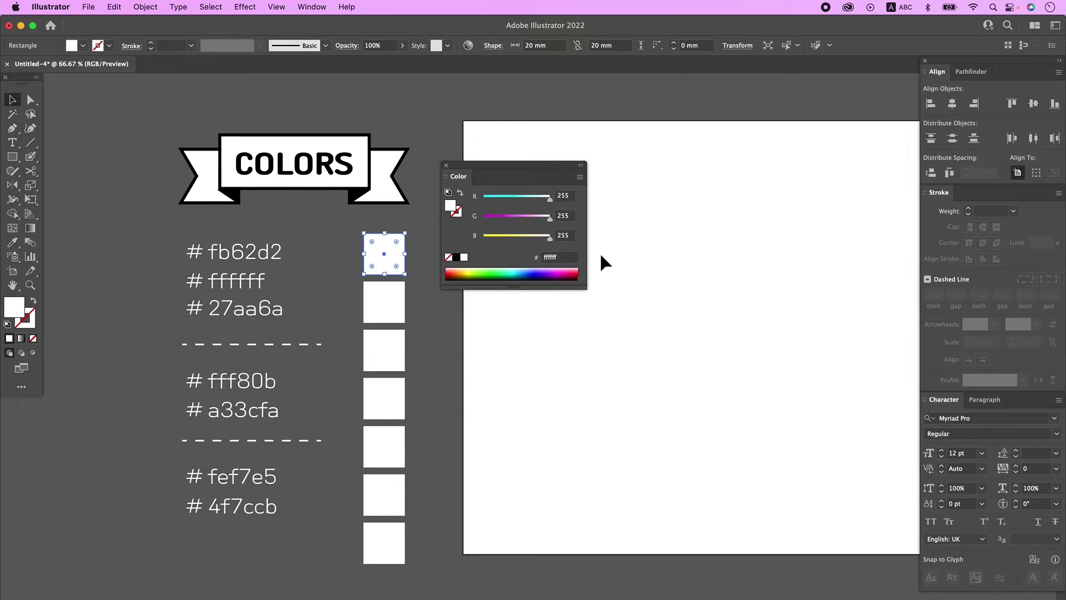
click(561, 258)
text(fb62d2)
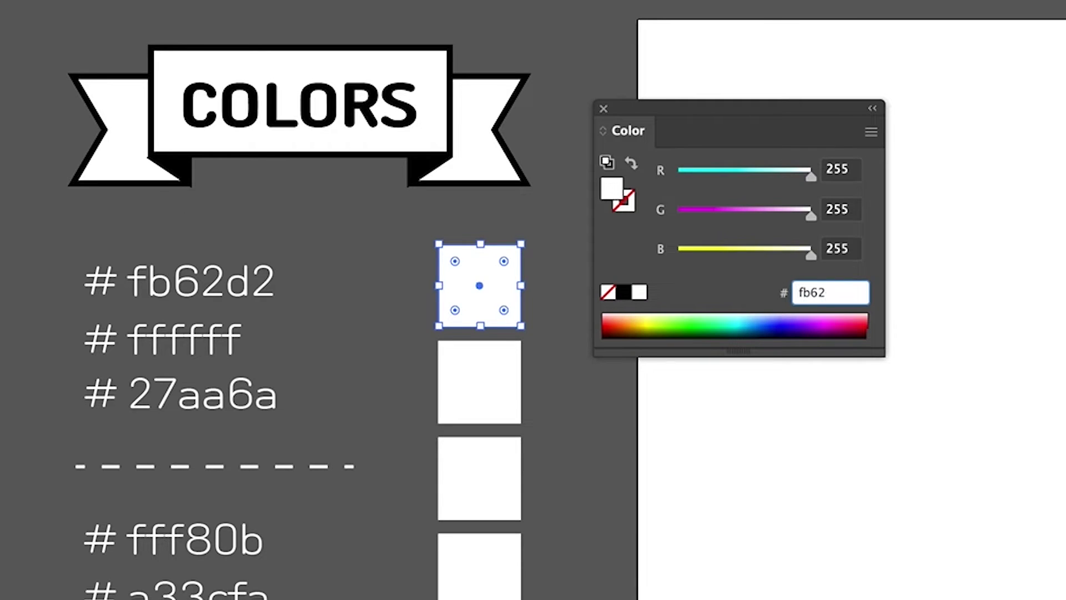
key(Return)
- Leave the second square white and fill the third square with 27aa6a
click(479, 386)
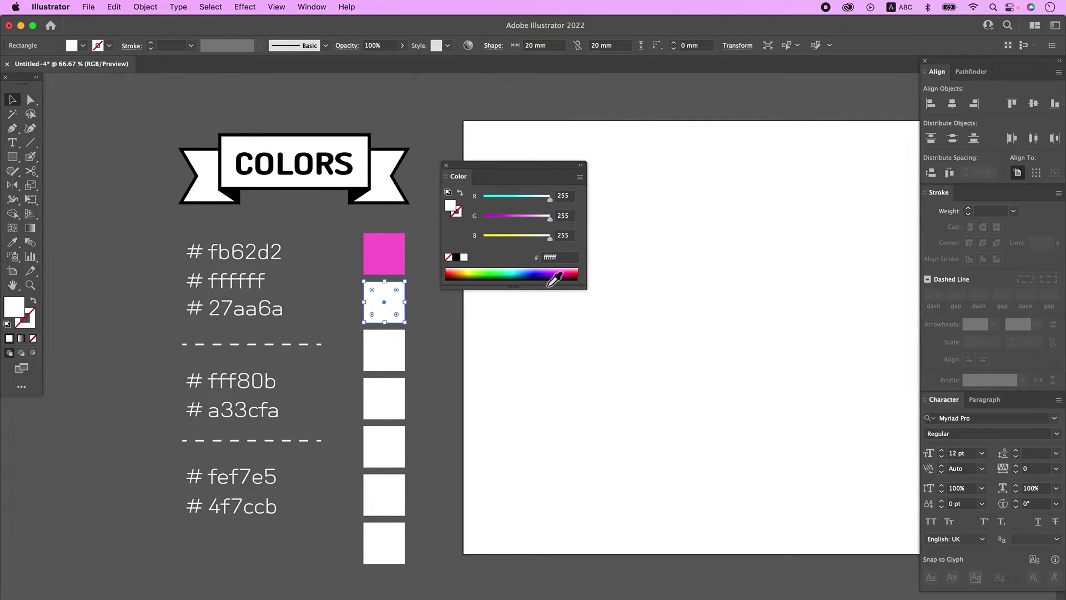
click(377, 359)
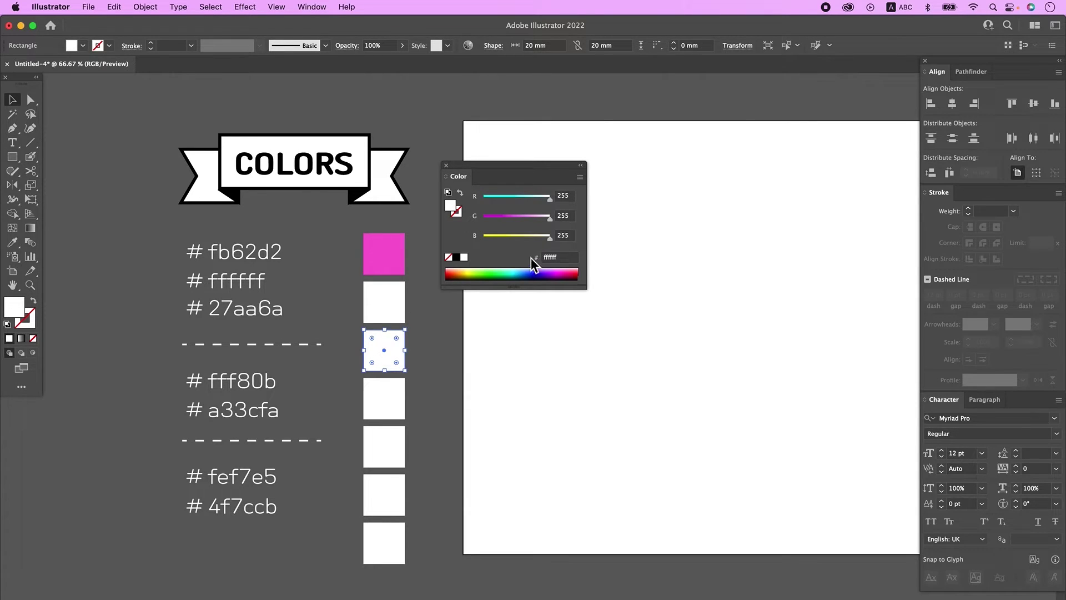
click(565, 258)
text(27aa6a)
key(Return)
- Fill the fourth square with fff80b and the fifth square with a33cfa
scroll(408, 389, up, 1)
click(389, 397)
click(557, 259)
text(fff80b)
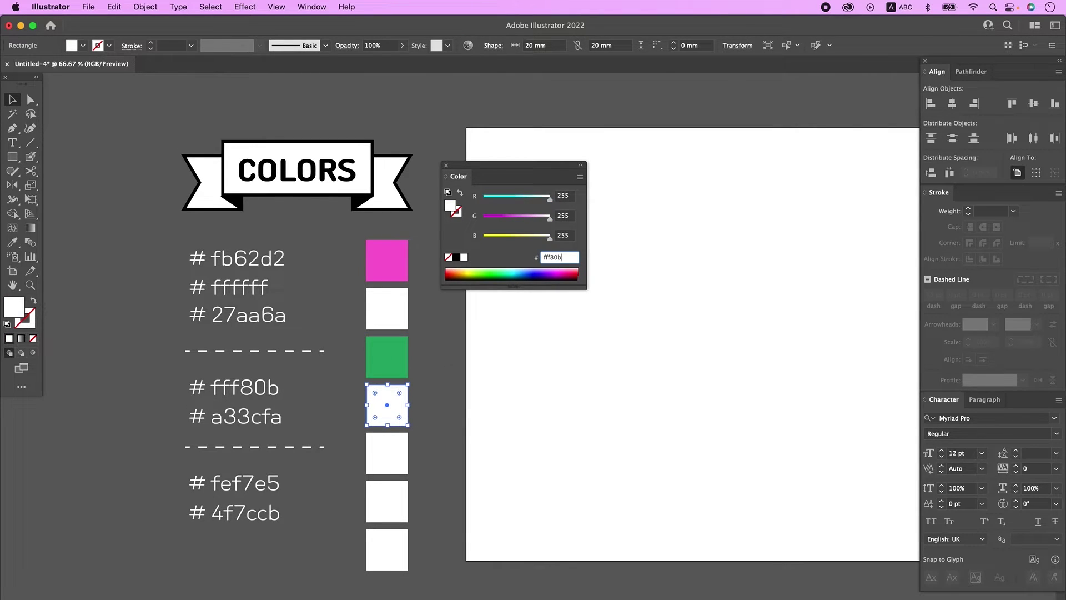
key(Return)
click(375, 447)
click(558, 259)
text(a33cfa)
key(Return)
- Fill the sixth square with fef7e5 and the seventh square with 4f7ccb
click(387, 501)
click(558, 259)
text(fef7e5)
key(Return)
click(387, 549)
click(557, 259)
text(4f7ccb)
key(Return)
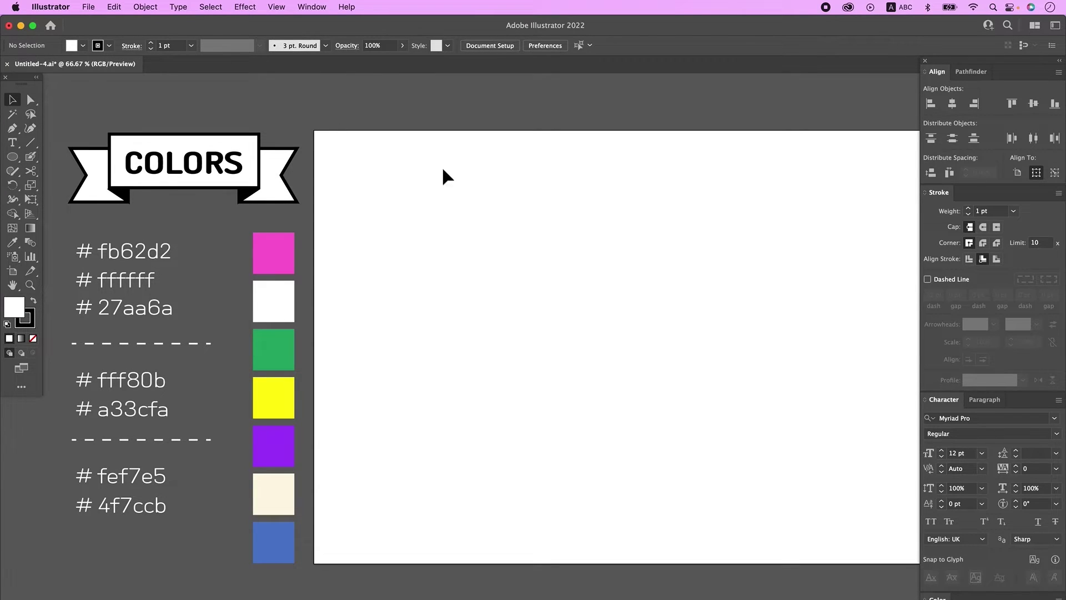
- Draw a circle about 25 mm wide in the upper-left area of the artboard with the Ellipse tool
click(15, 157)
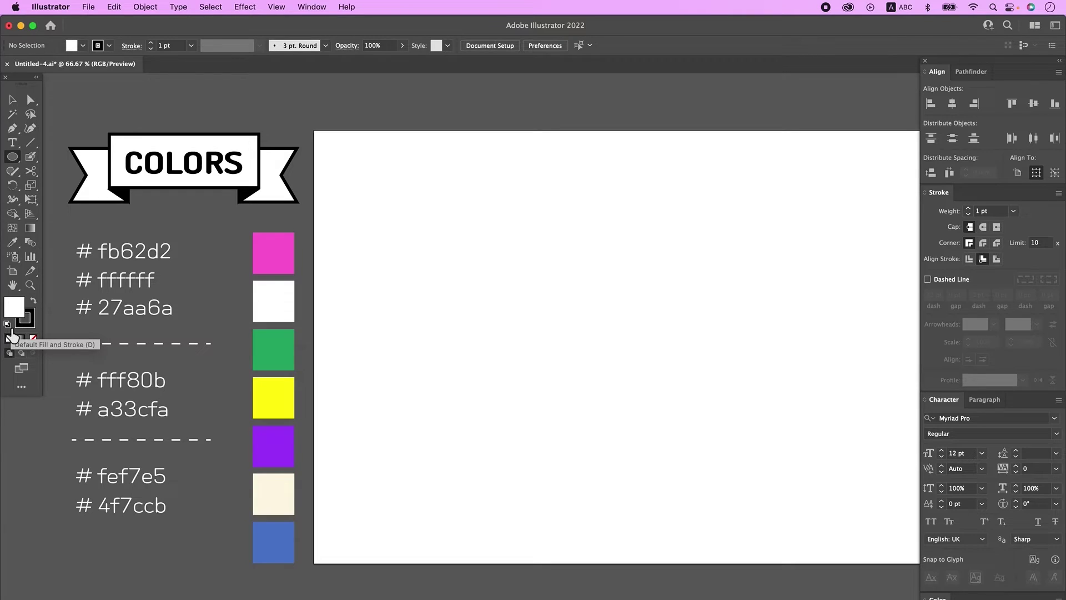
click(422, 229)
drag(422, 229, 461, 260)
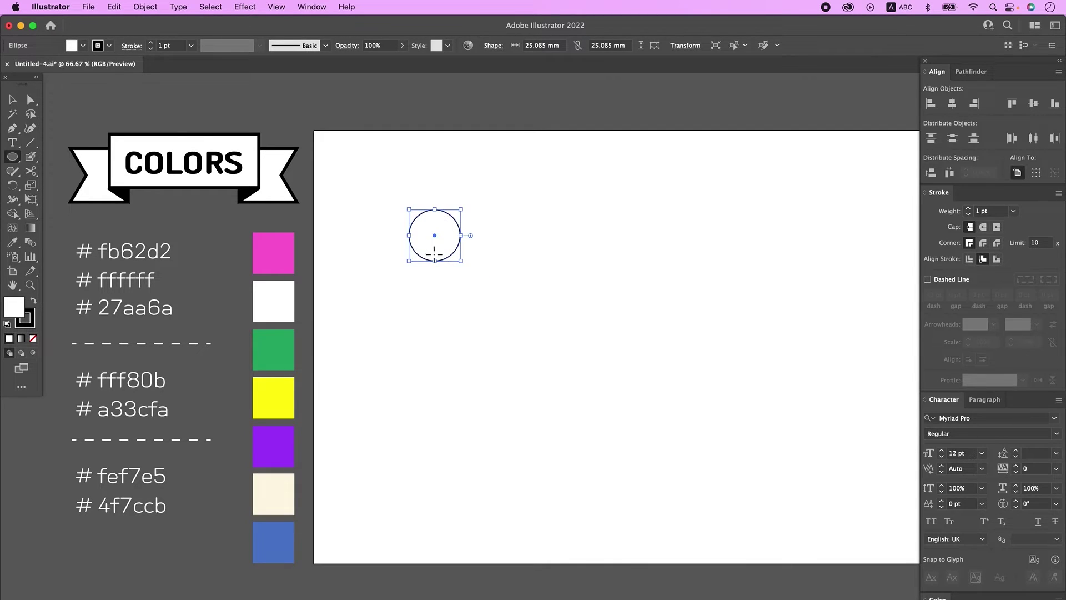
- Duplicate the circle sideways and copy the pair downward to form a two-by-two cluster of four overlapping circles
click(12, 100)
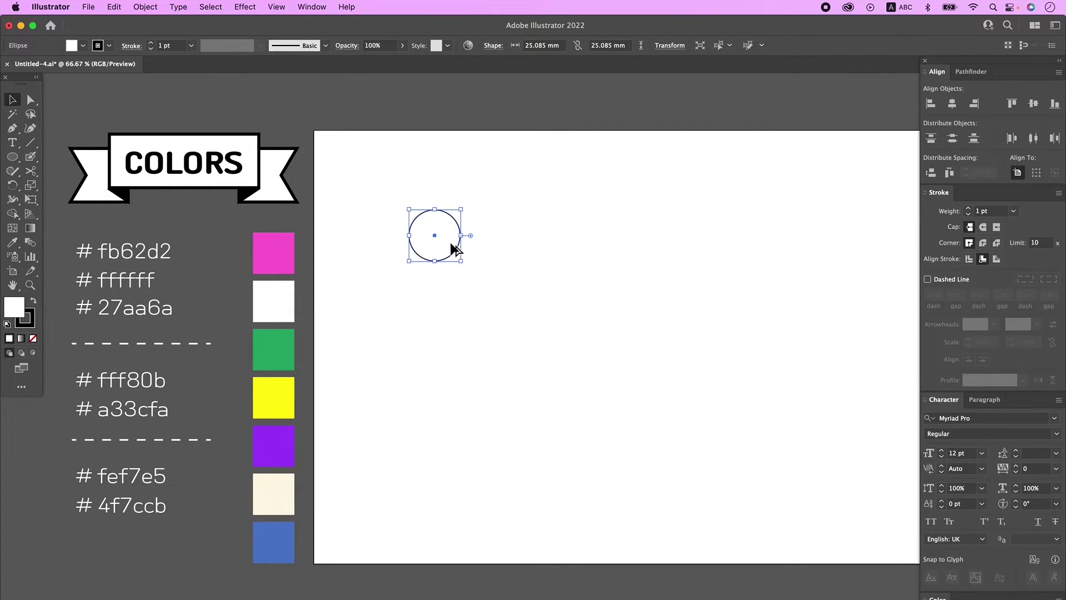
drag(451, 245, 483, 243)
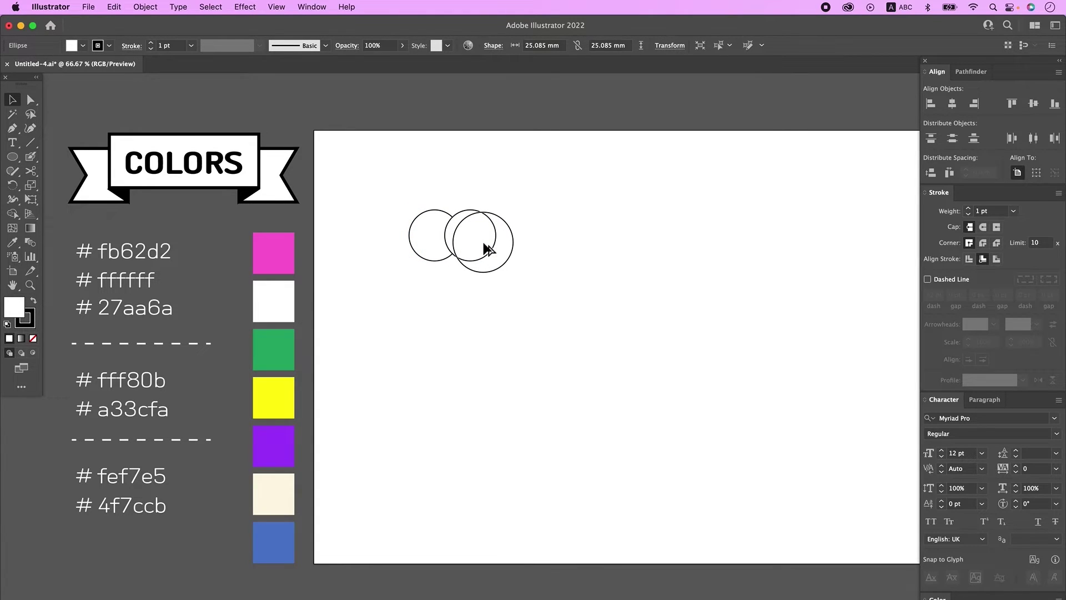
drag(487, 248, 477, 245)
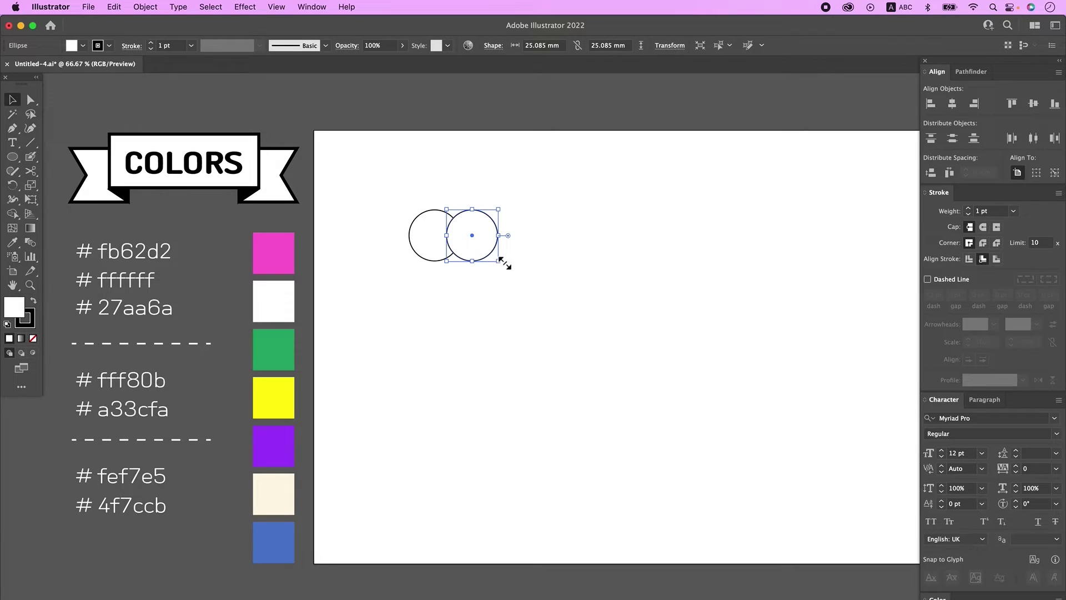
drag(405, 199, 476, 283)
click(561, 261)
- Unite the four overlapping circles into one flower outline with Pathfinder
drag(400, 184, 539, 315)
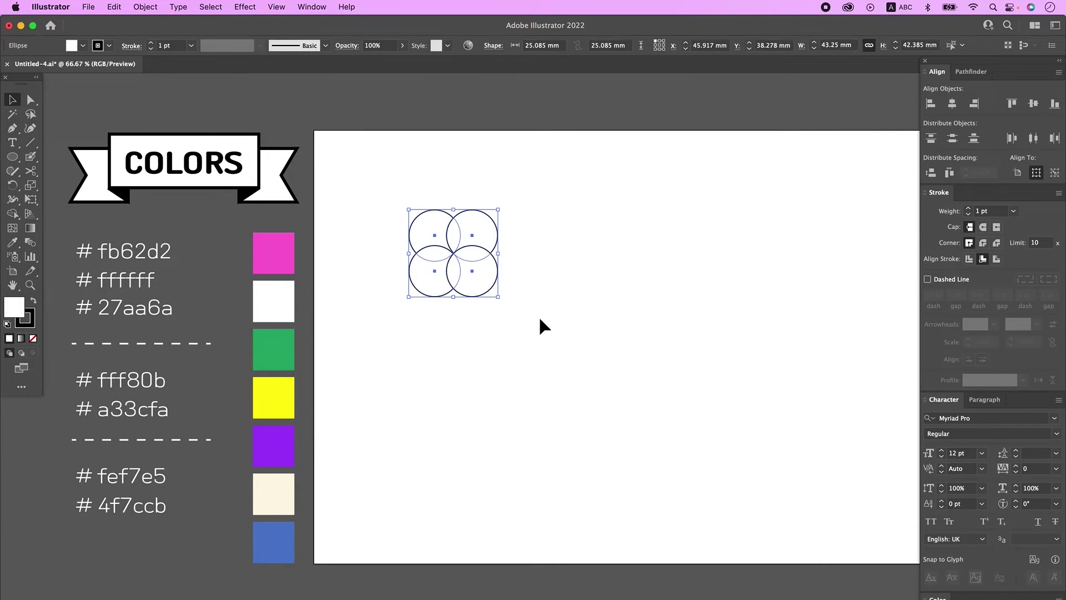
click(311, 7)
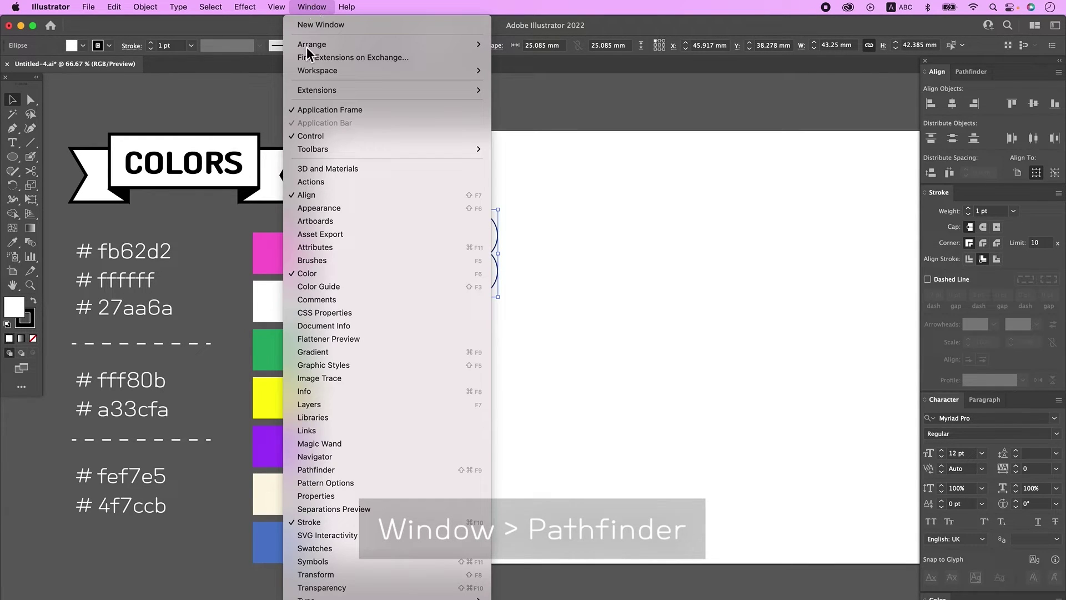
click(384, 471)
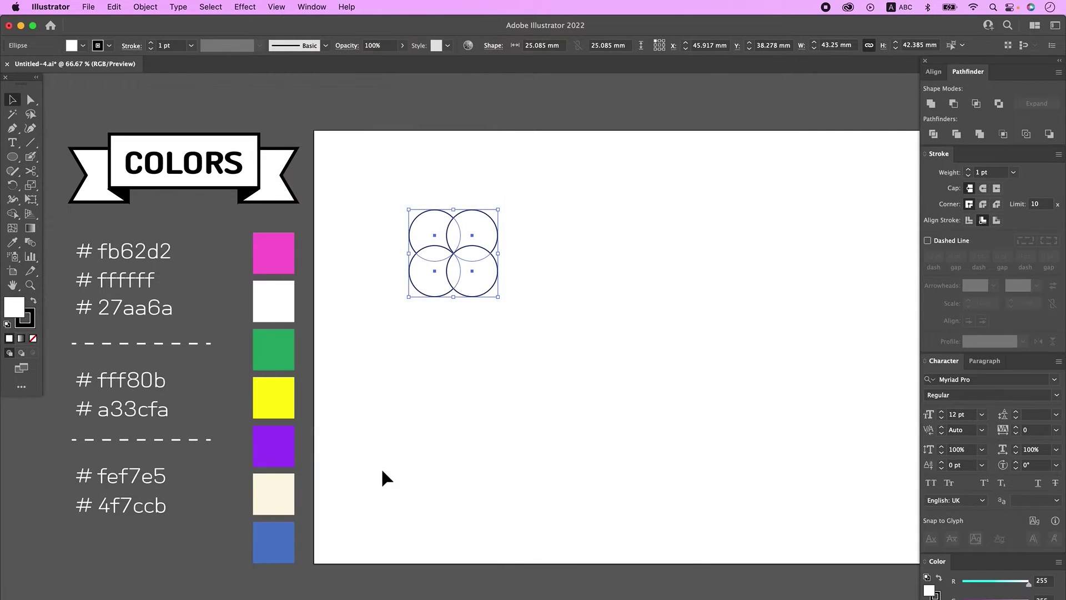
click(934, 108)
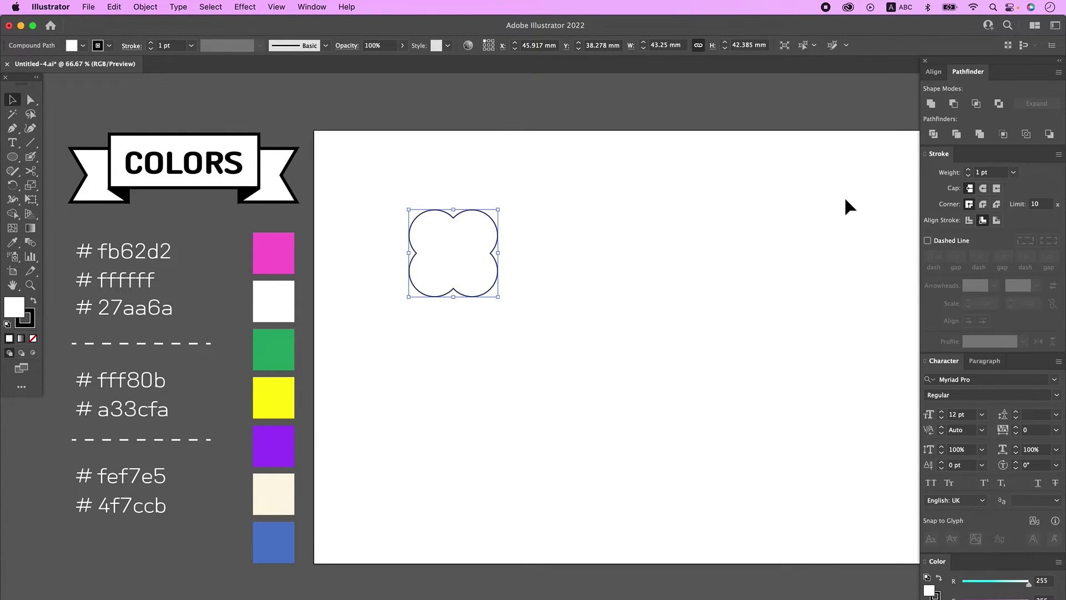
- Draw a small circle about 8 mm wide at the centre of the flower
key(l)
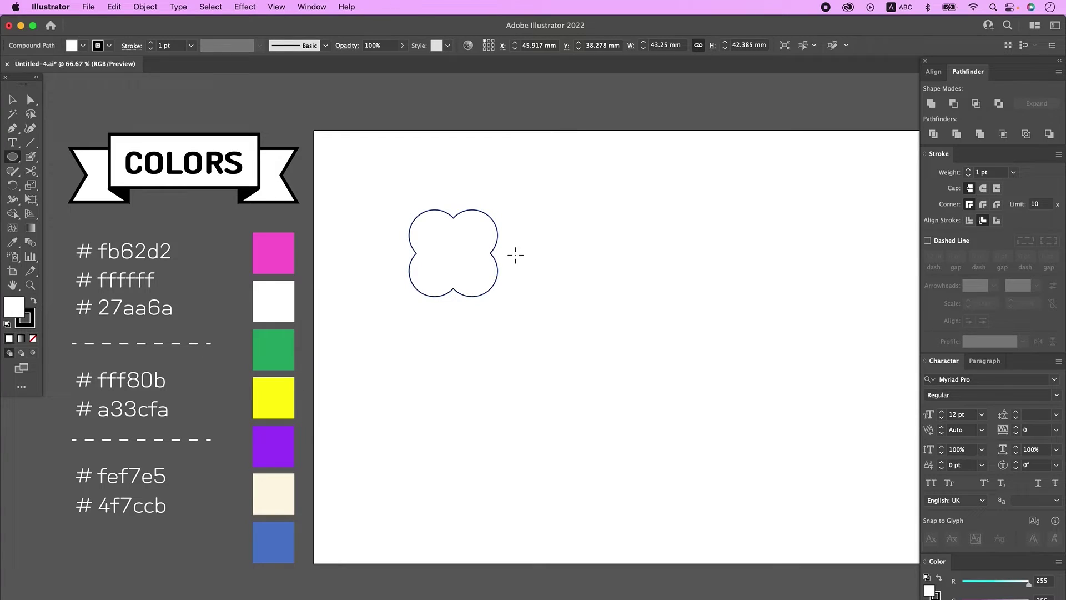
drag(454, 253, 465, 264)
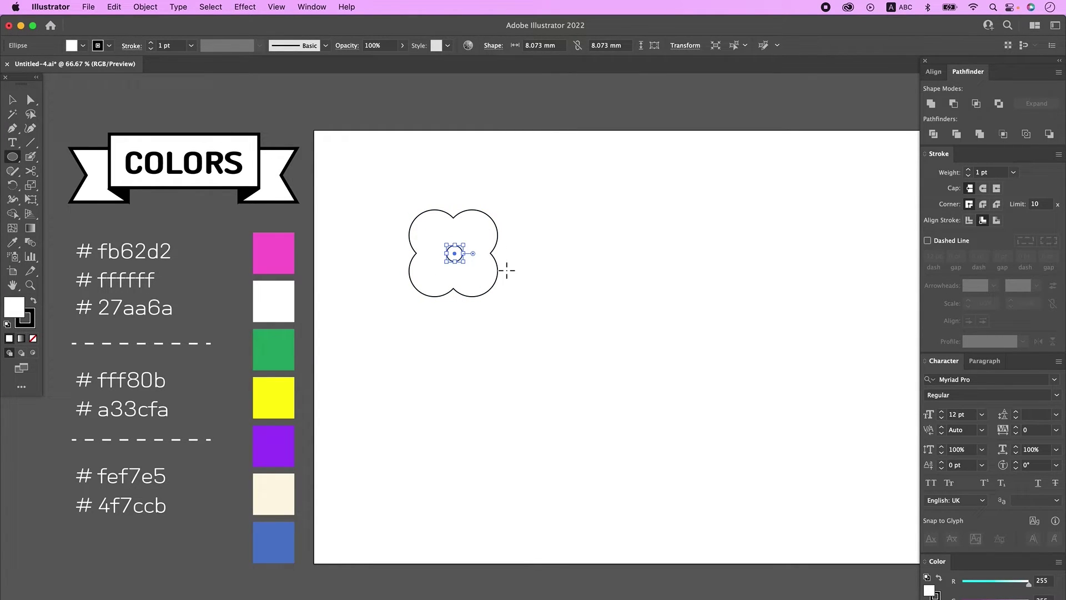
click(12, 100)
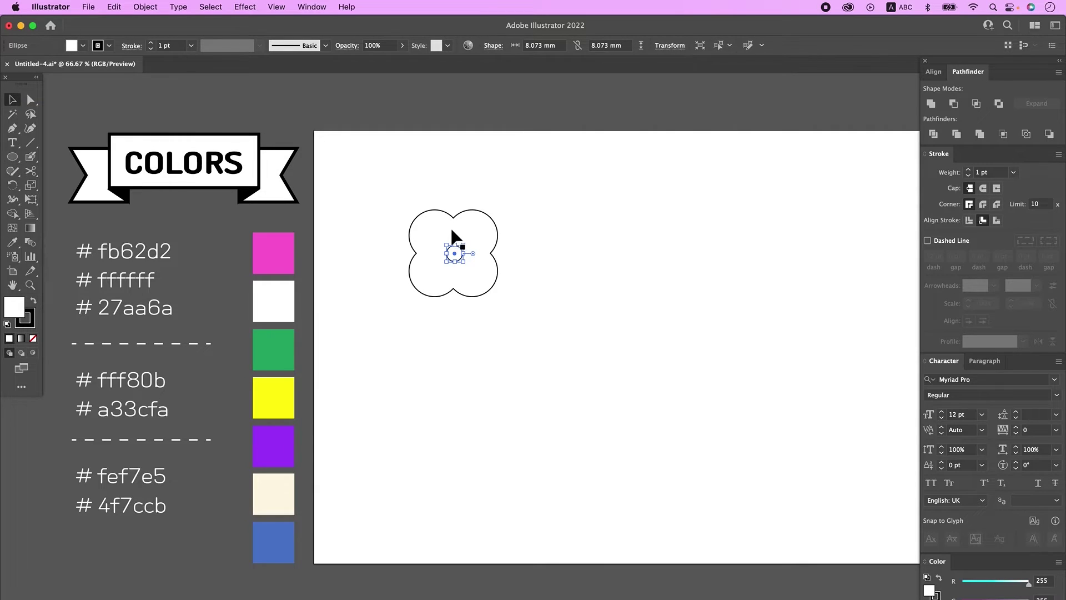
- Align the flower and its small circle to each other by their horizontal centres, using Align to Selection
drag(402, 191, 529, 315)
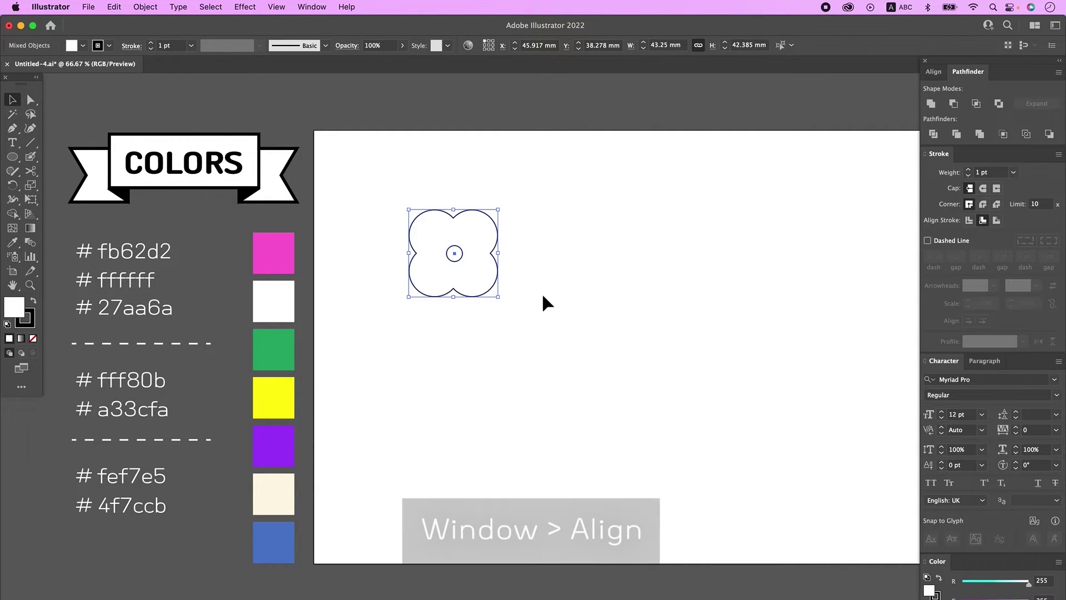
click(309, 8)
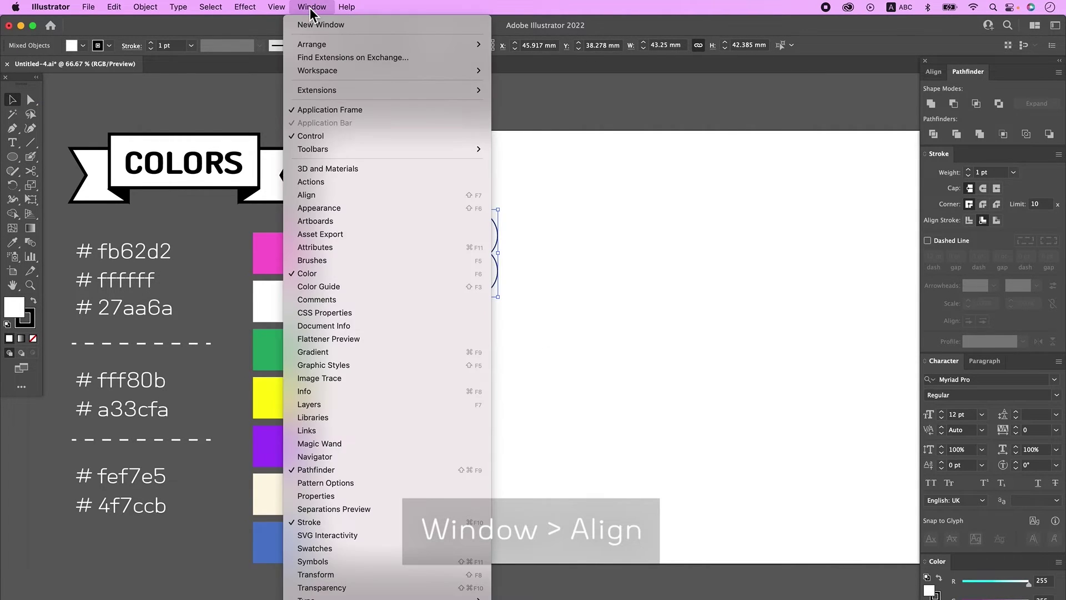
click(334, 195)
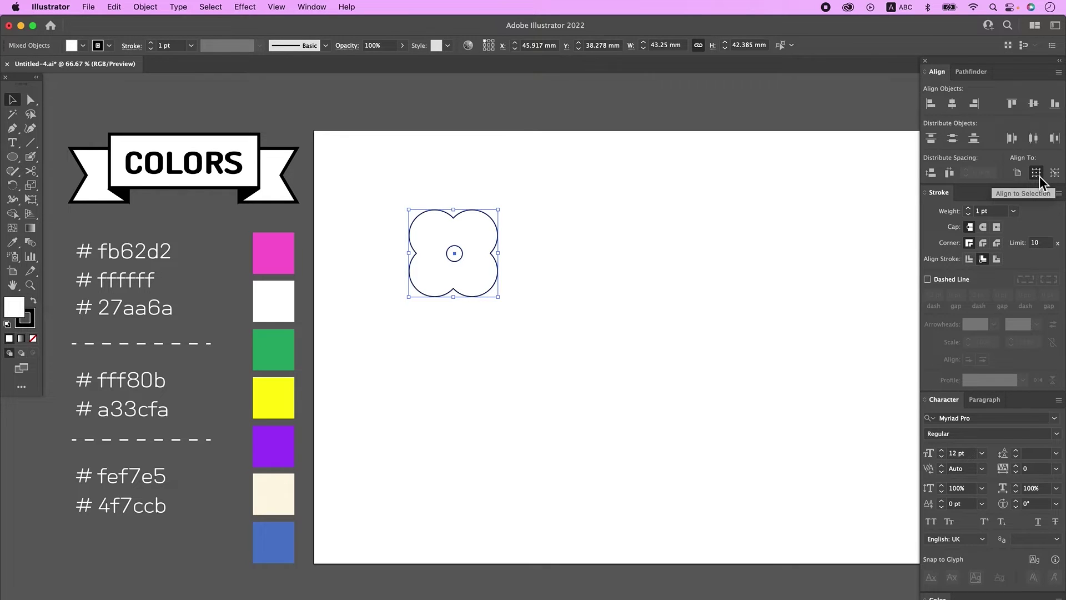
click(954, 105)
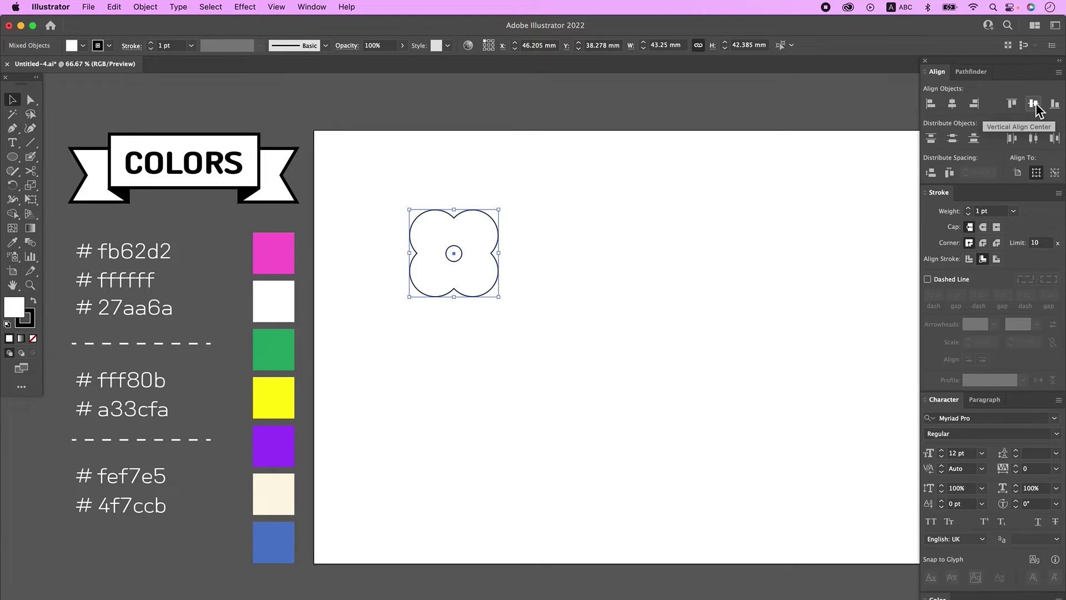
- Align the flower and its small circle to each other by their vertical centres
click(1035, 103)
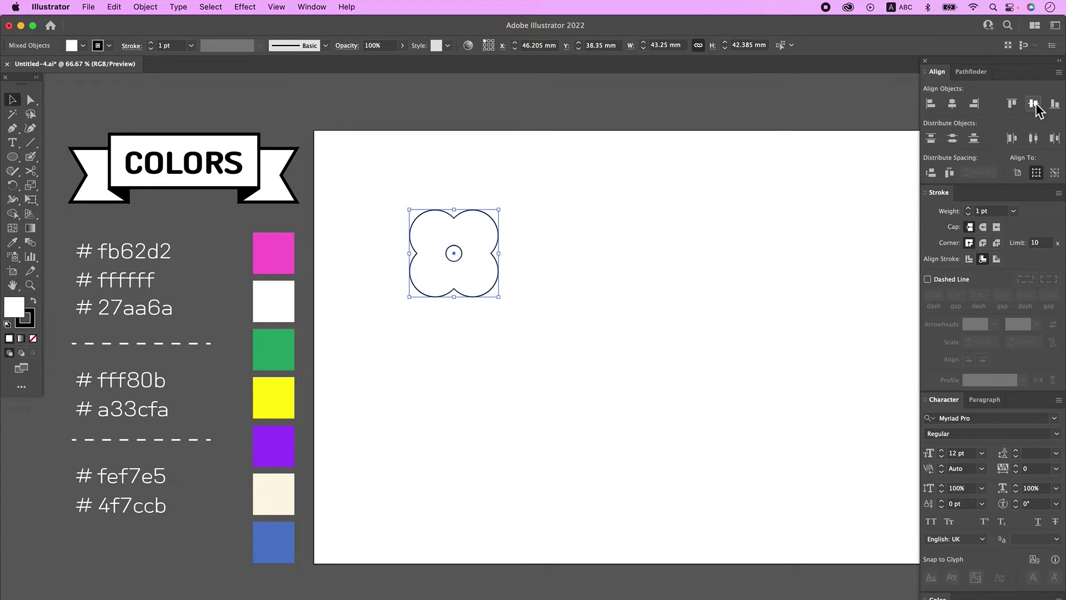
click(527, 279)
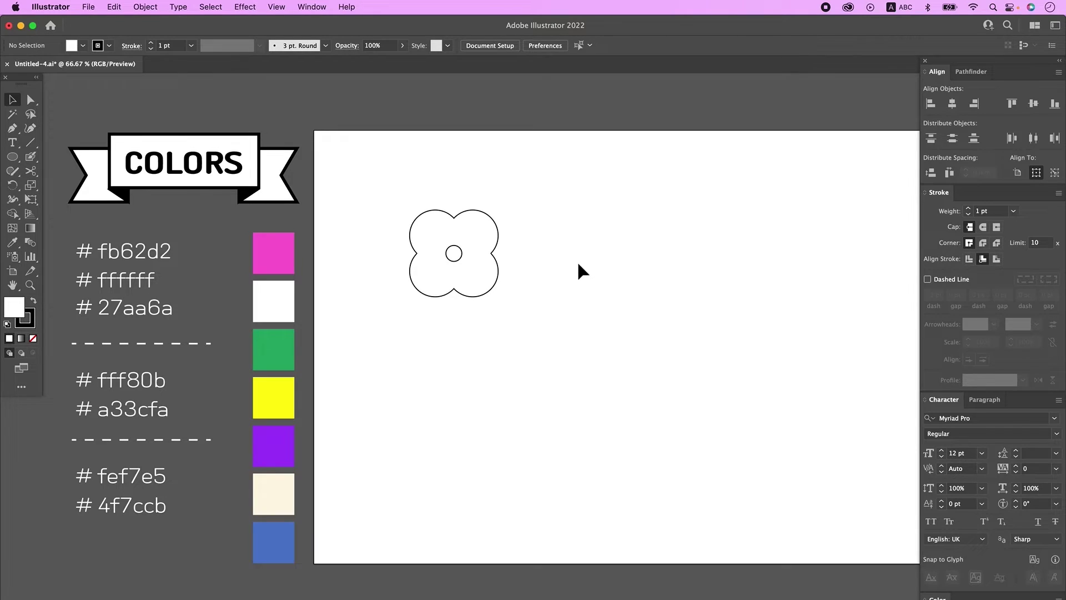
- Draw an upright ellipse about 23 mm wide and 36 mm high beside the flower
click(13, 157)
mouse_move(528, 267)
mouse_down()
mouse_move(542, 259)
mouse_move(591, 333)
mouse_up()
key(super+z)
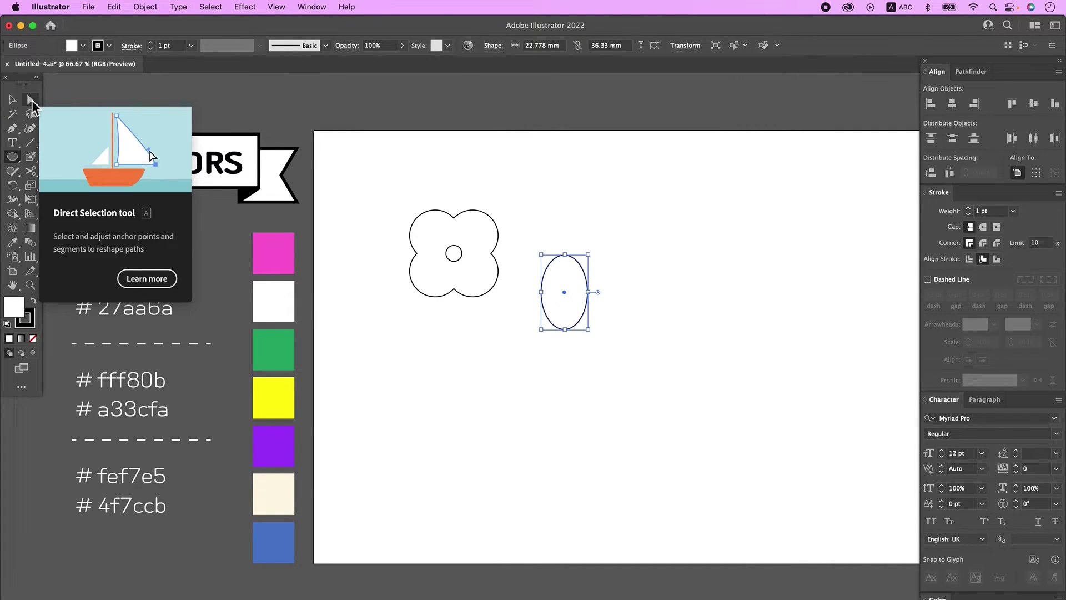
- Convert the ellipse's top and bottom anchor points to corners to form a pointed leaf
click(32, 101)
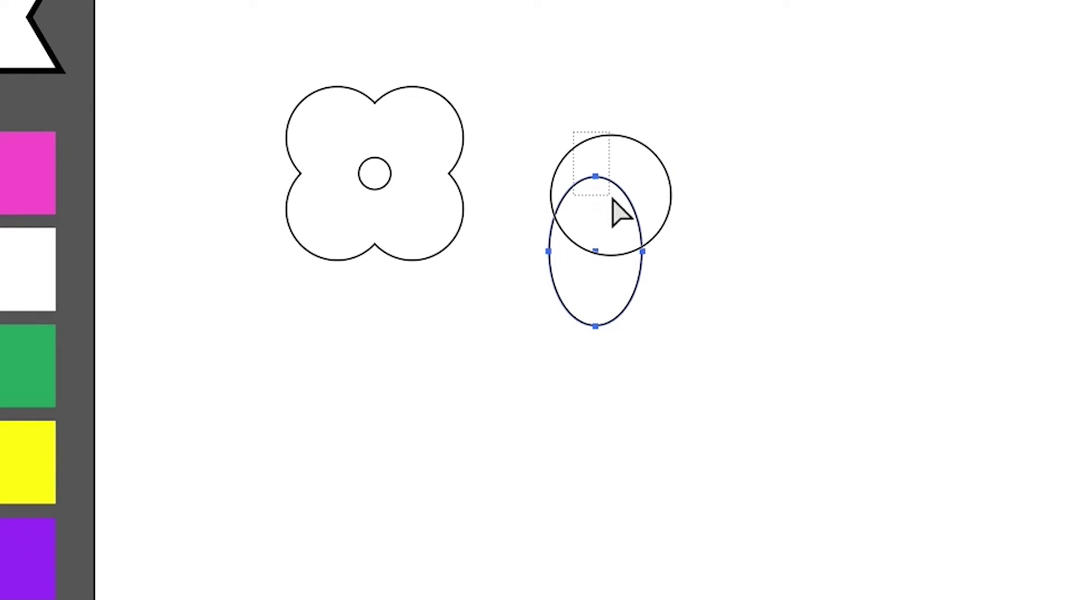
drag(613, 199, 612, 200)
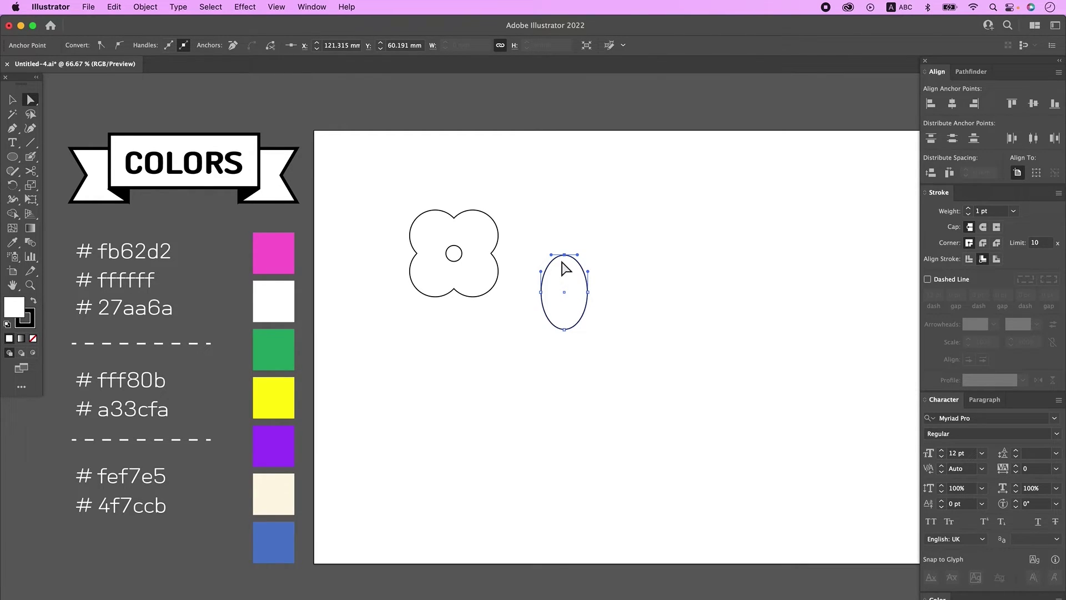
click(100, 48)
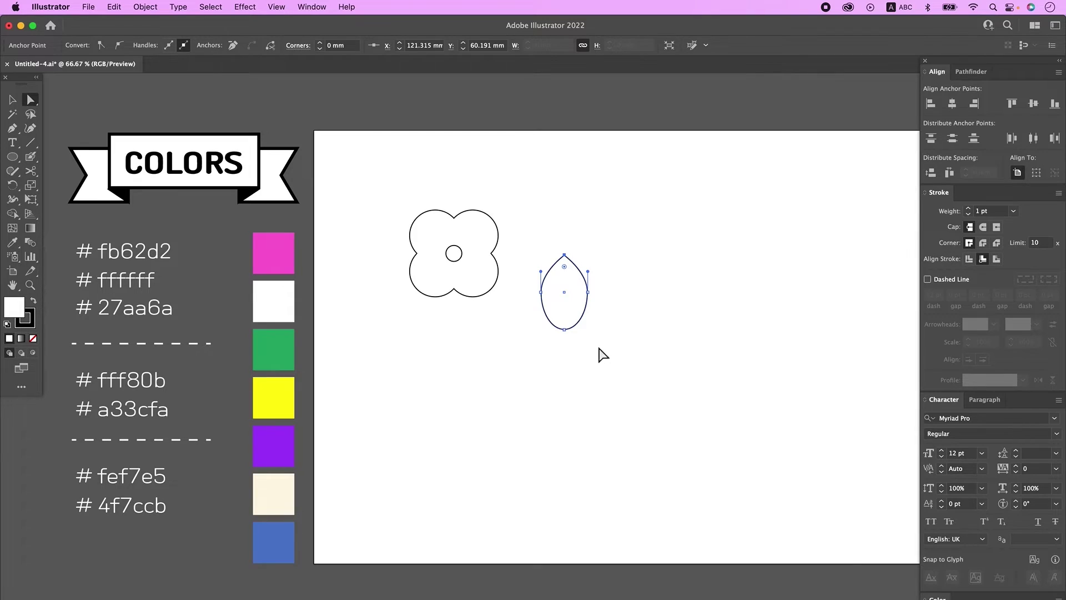
click(563, 330)
click(101, 48)
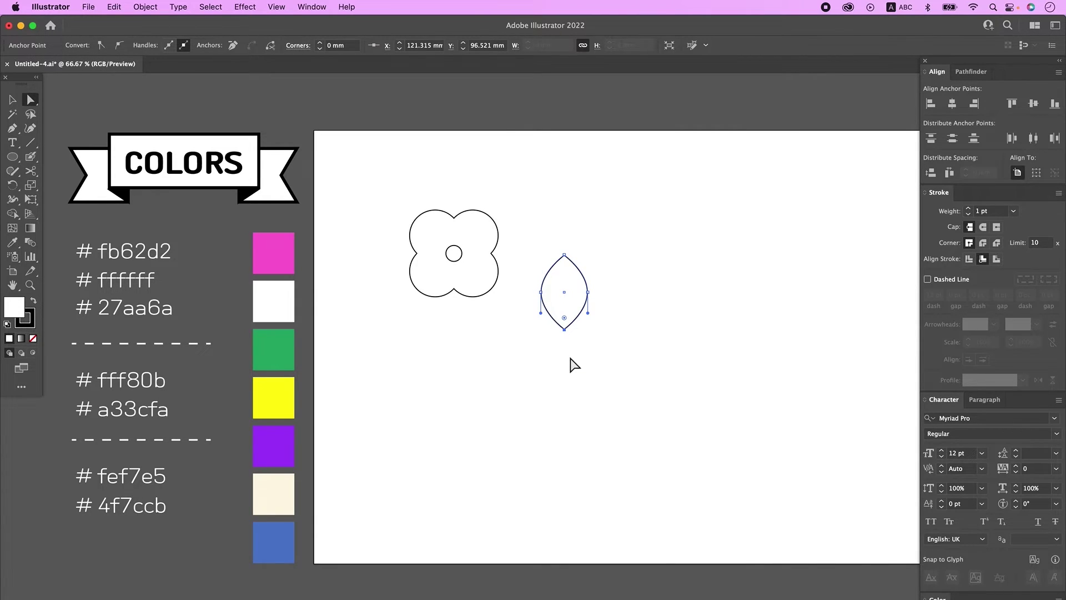
click(12, 99)
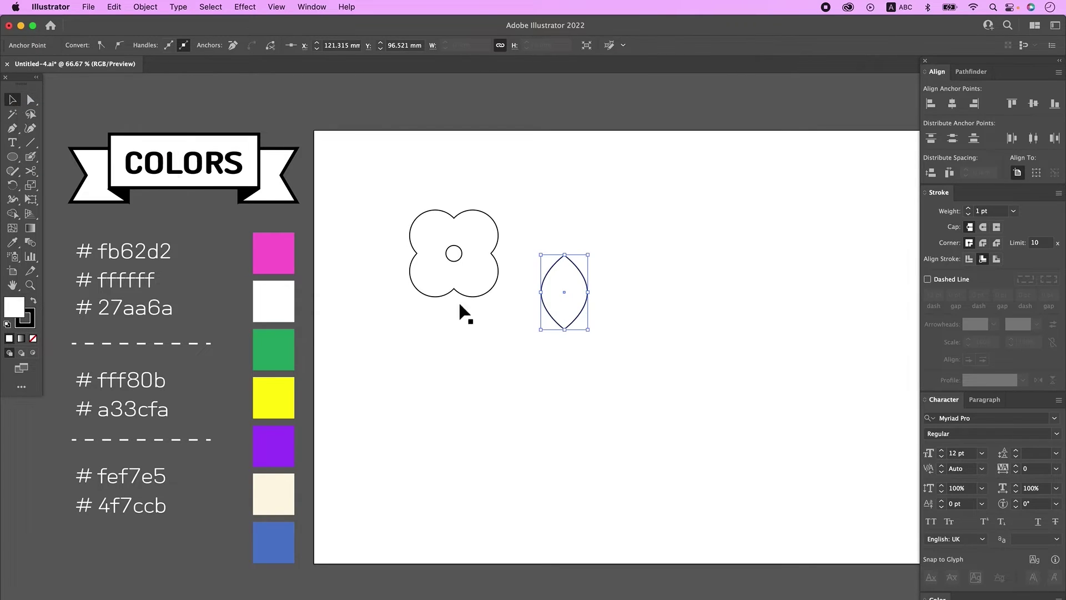
click(624, 366)
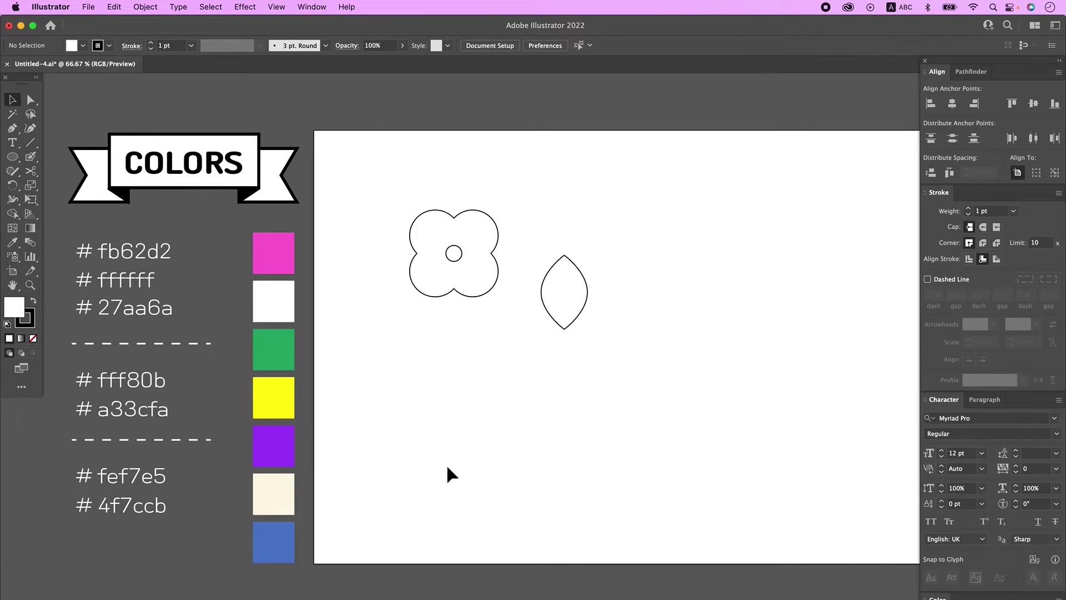
- Sample the pink swatch onto the flower and the white swatch onto its centre circle with the Eyedropper
click(483, 242)
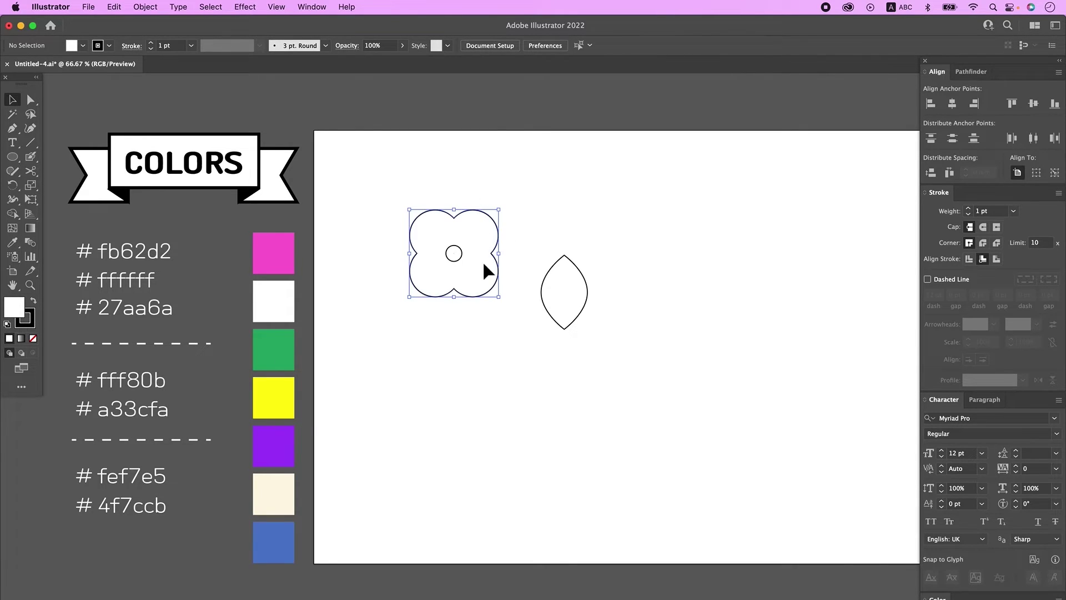
click(12, 242)
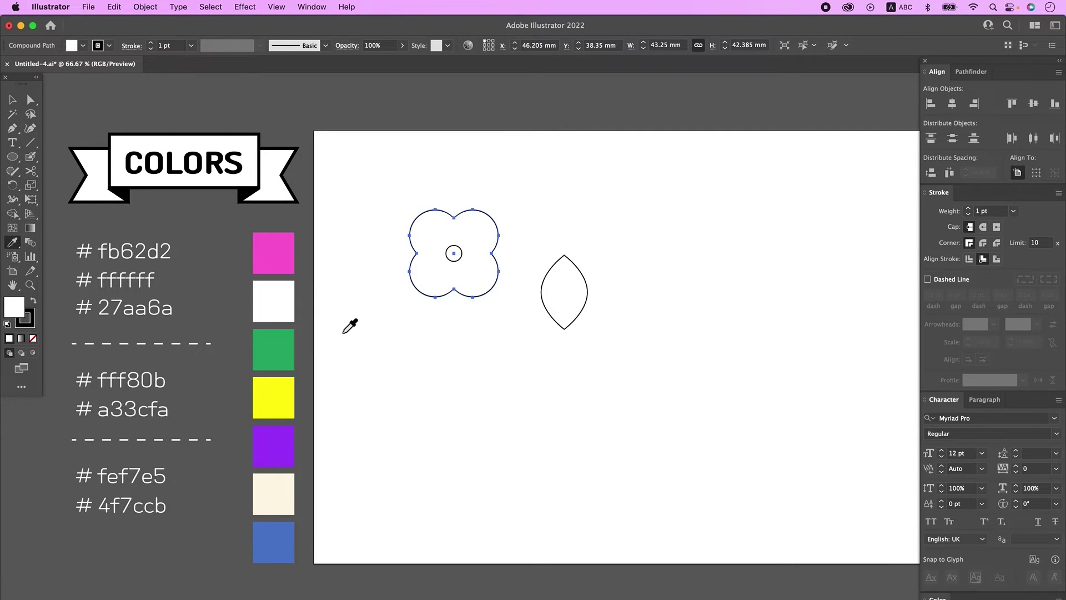
click(286, 251)
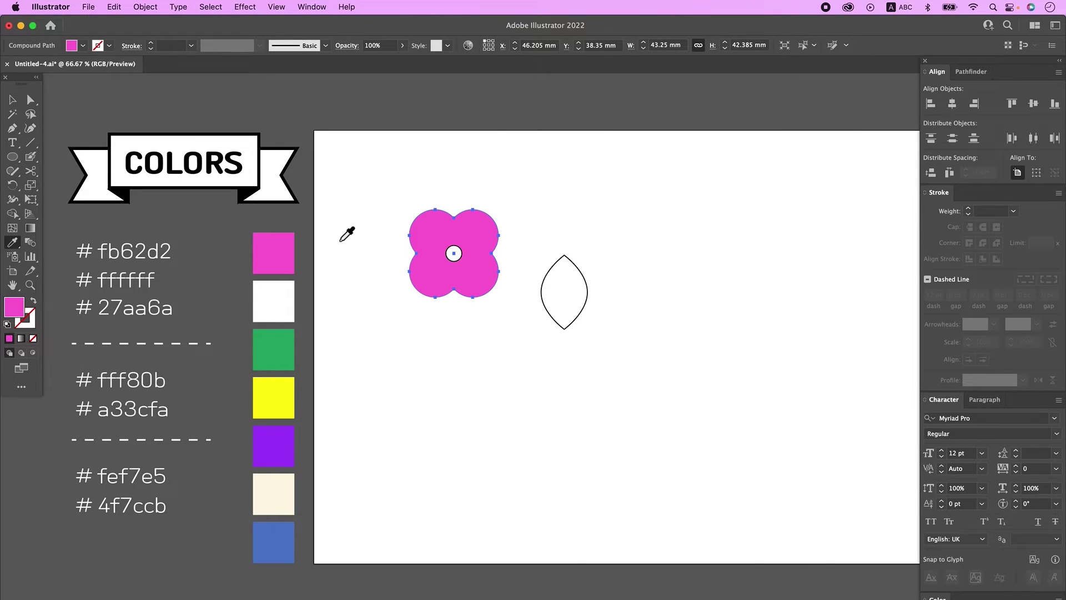
key(ctrl)
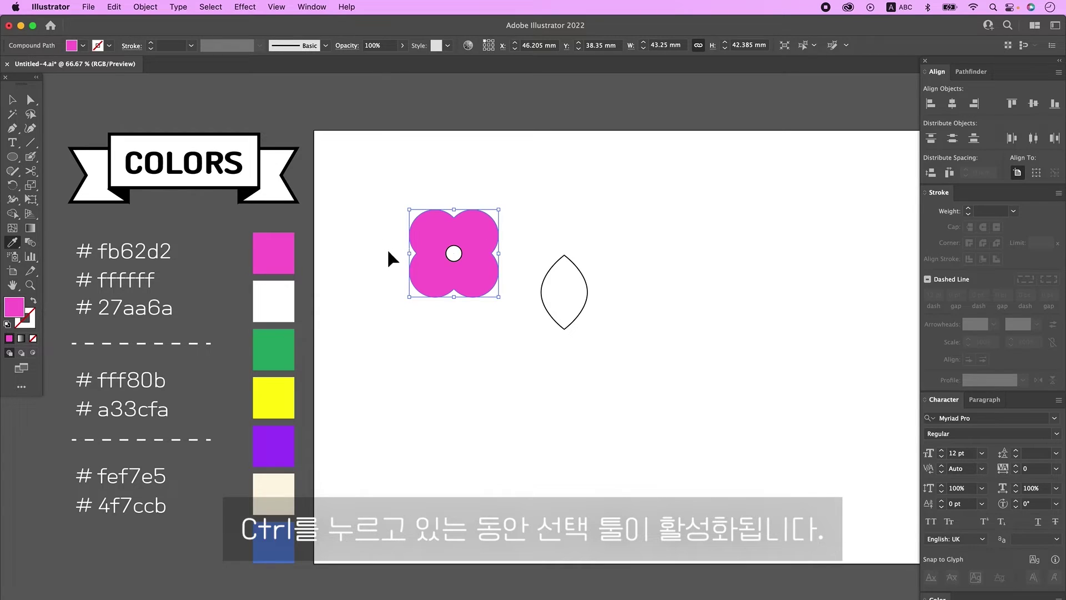
ctrl+click(457, 253)
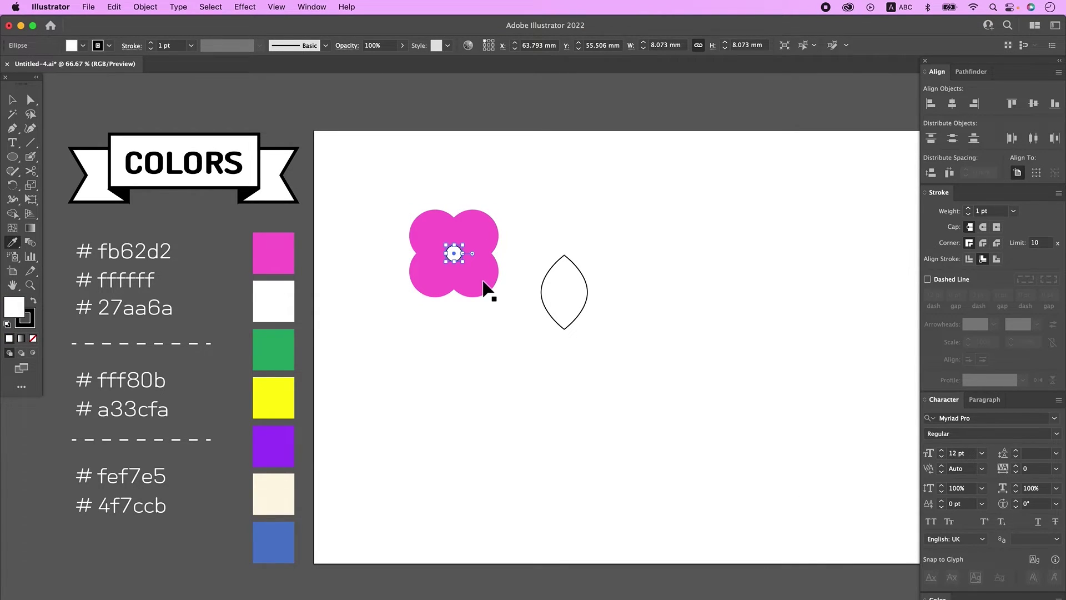
click(285, 304)
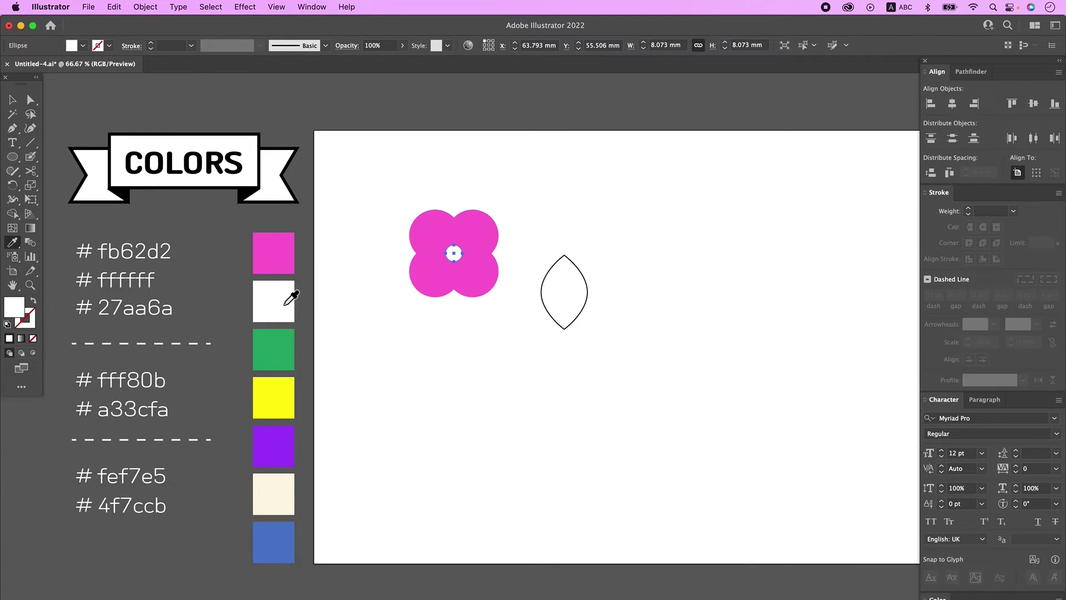
- Sample the green swatch onto the leaf with the Eyedropper
key(ctrl)
ctrl+click(571, 287)
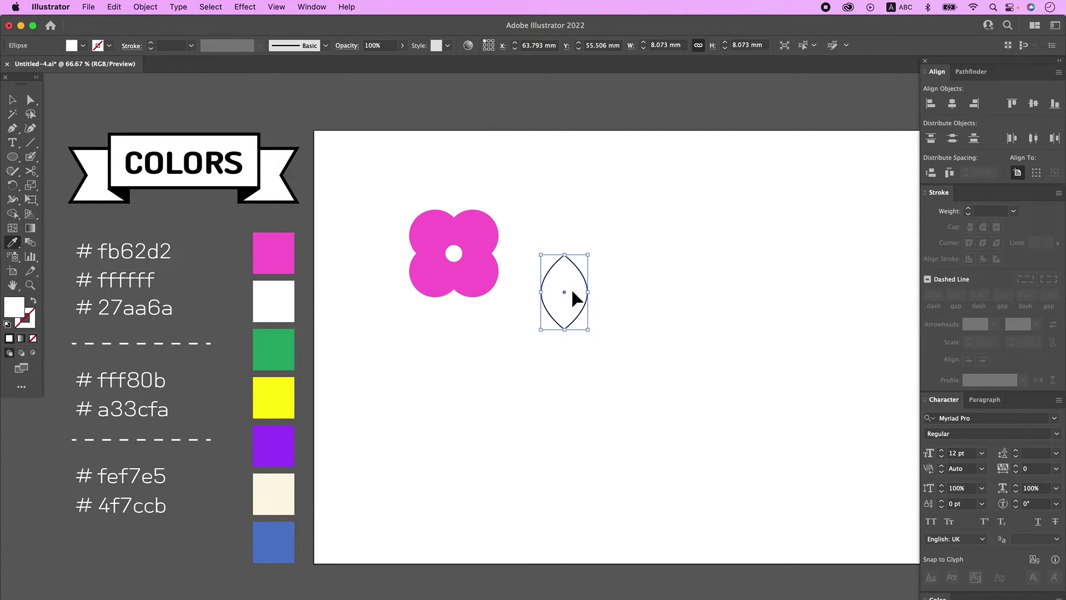
click(276, 346)
click(12, 100)
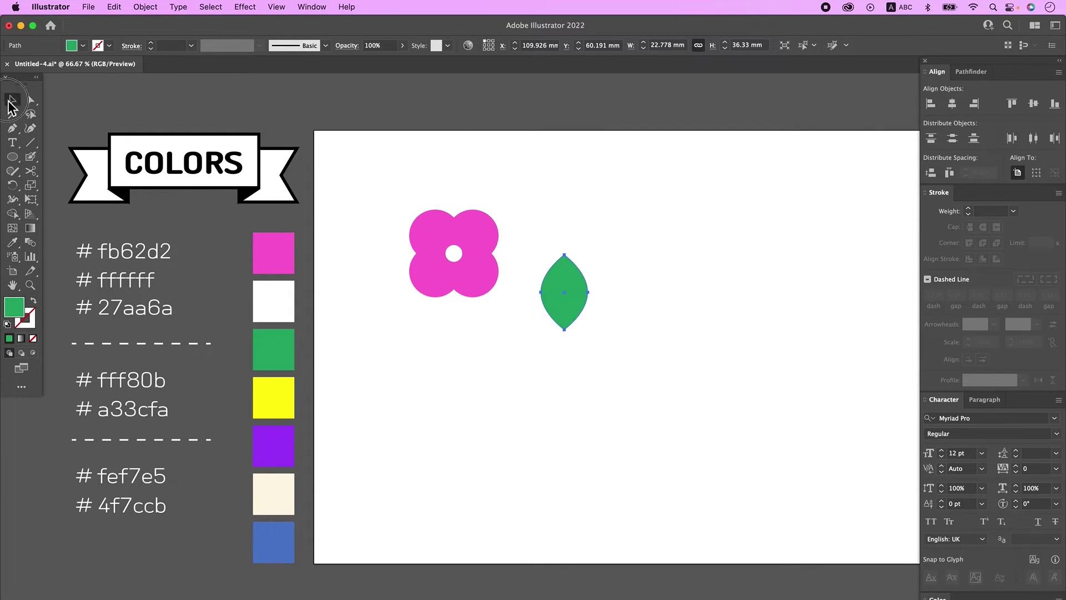
click(586, 365)
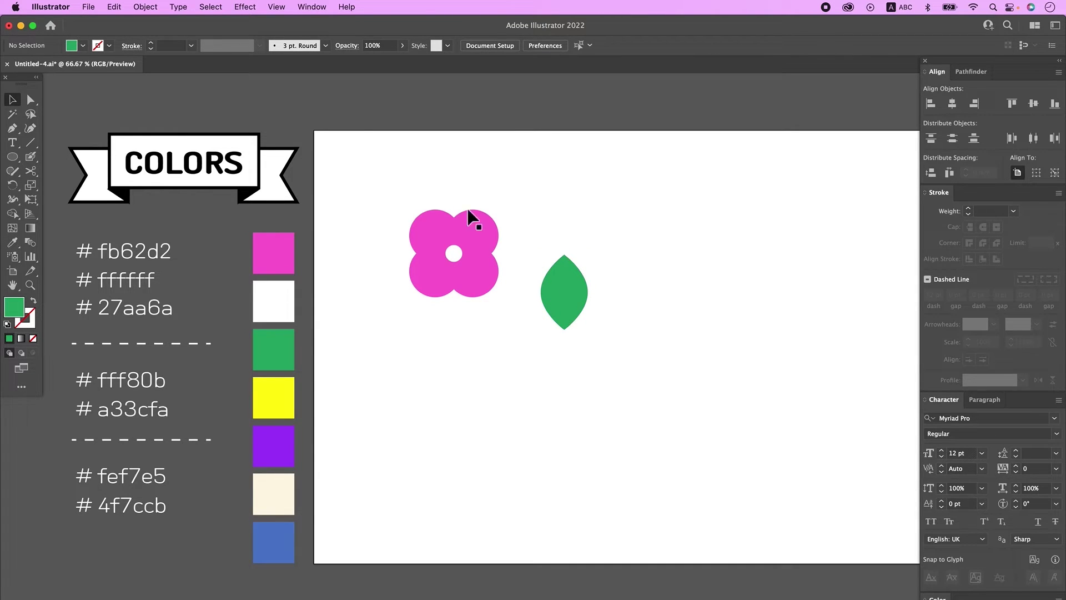
- Group the pink flower with its white centre circle
drag(393, 182, 497, 312)
key(ctrl+g)
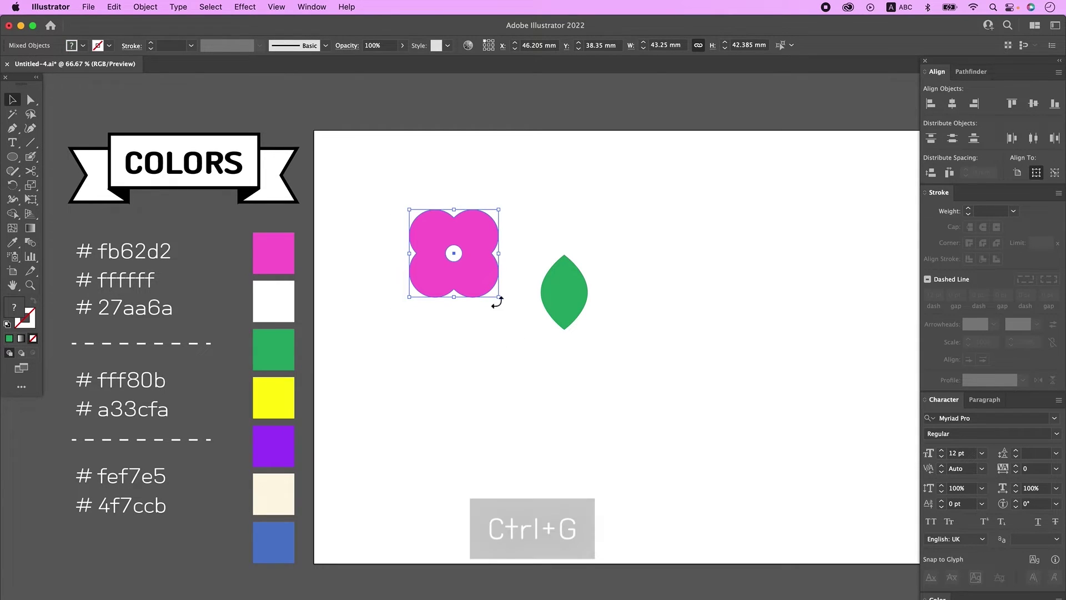
right_click(476, 235)
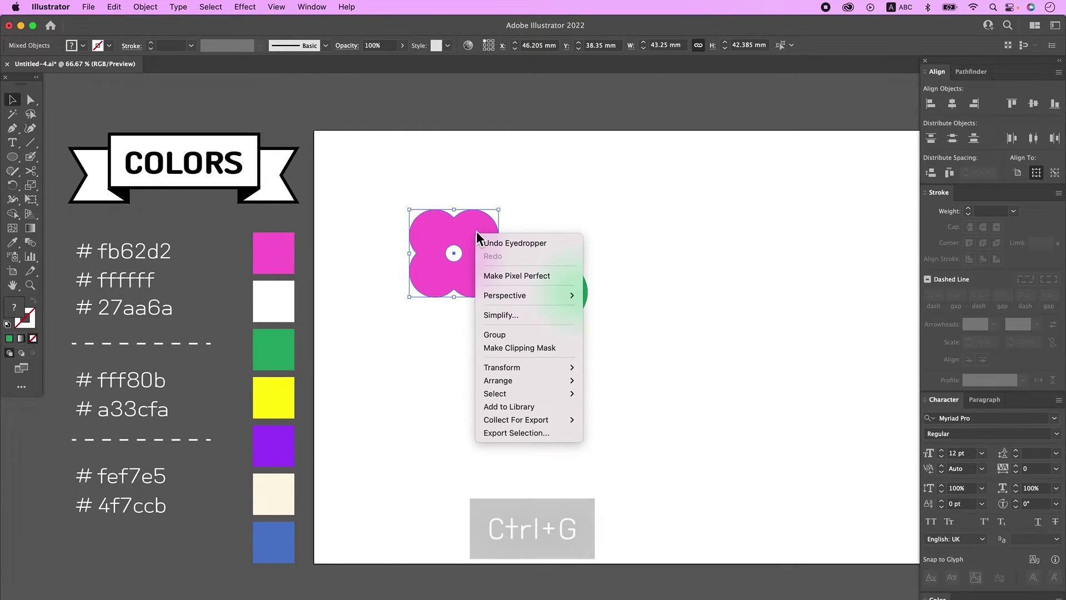
click(508, 339)
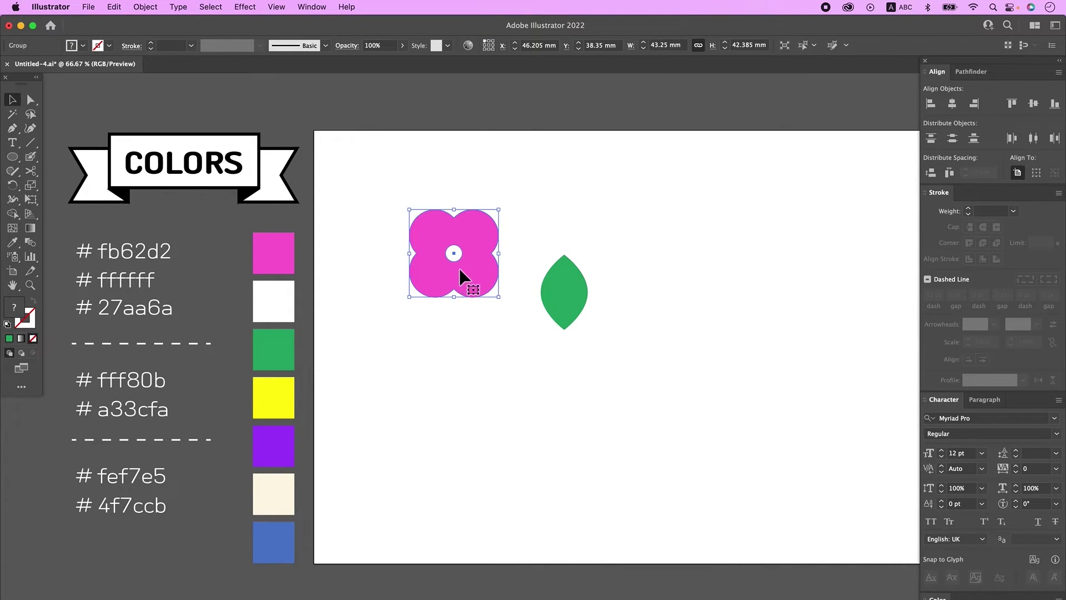
click(472, 341)
- Move the leaf to the flower's lower left and duplicate the flower four times, scattering the copies across the artboard
scroll(452, 323, down, 3)
drag(529, 250, 330, 272)
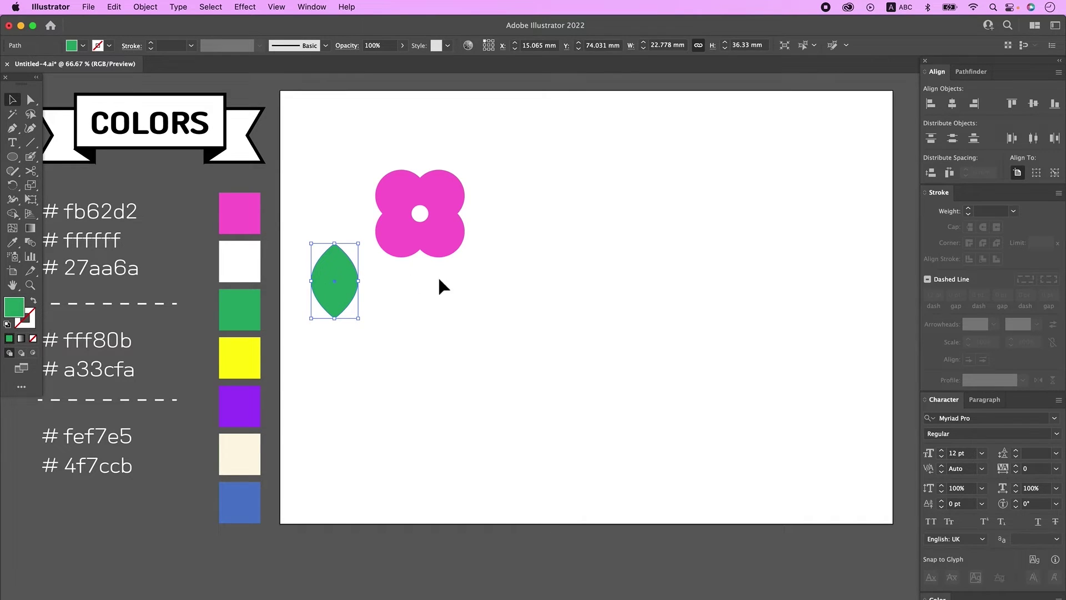
drag(442, 229, 604, 222)
drag(604, 222, 428, 373)
drag(428, 373, 580, 373)
drag(581, 374, 733, 314)
- Tilt the leaf and place two duplicates tilted the opposite way beside the upper-right and lower-left flowers
click(335, 280)
drag(340, 333, 355, 325)
drag(333, 281, 673, 181)
drag(705, 226, 685, 146)
drag(667, 187, 482, 271)
click(538, 519)
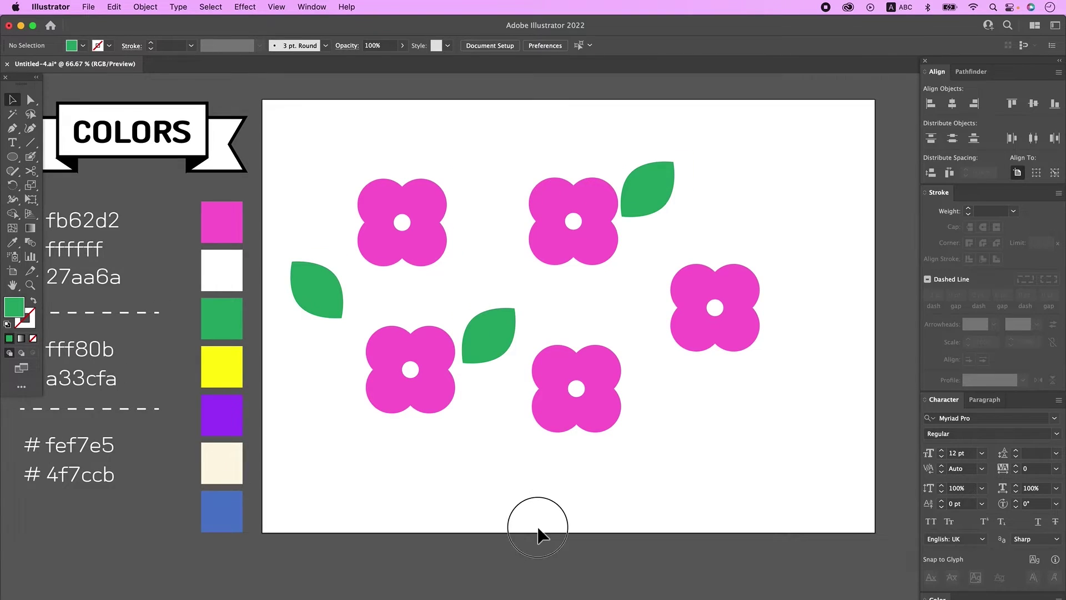
- Group all the flowers and leaves, then scale the group down into the artboard's upper-left corner
drag(324, 126, 780, 452)
right_click(705, 309)
click(736, 408)
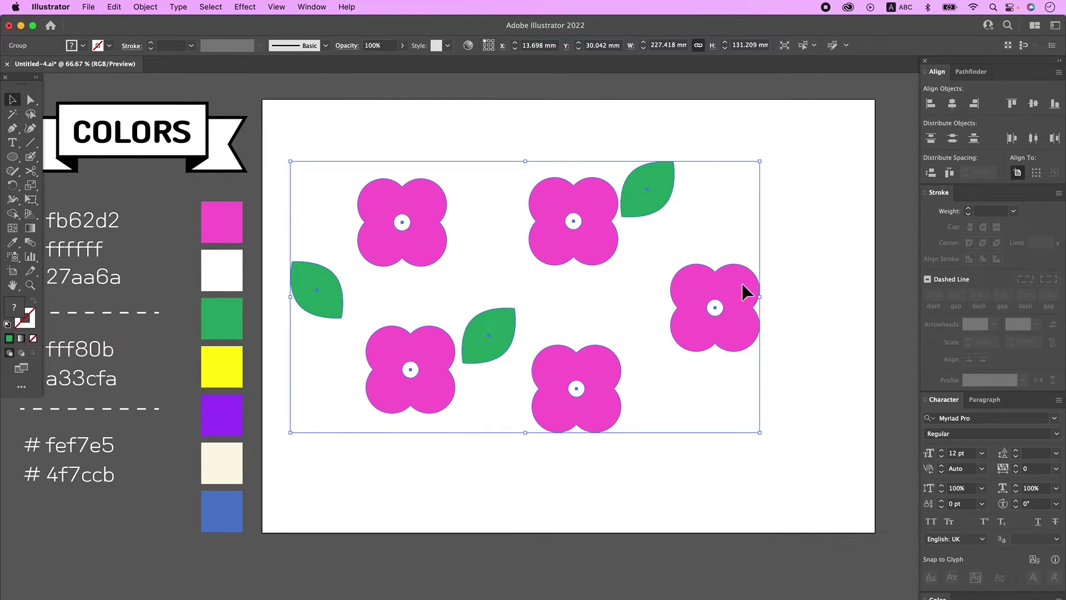
drag(759, 297, 449, 167)
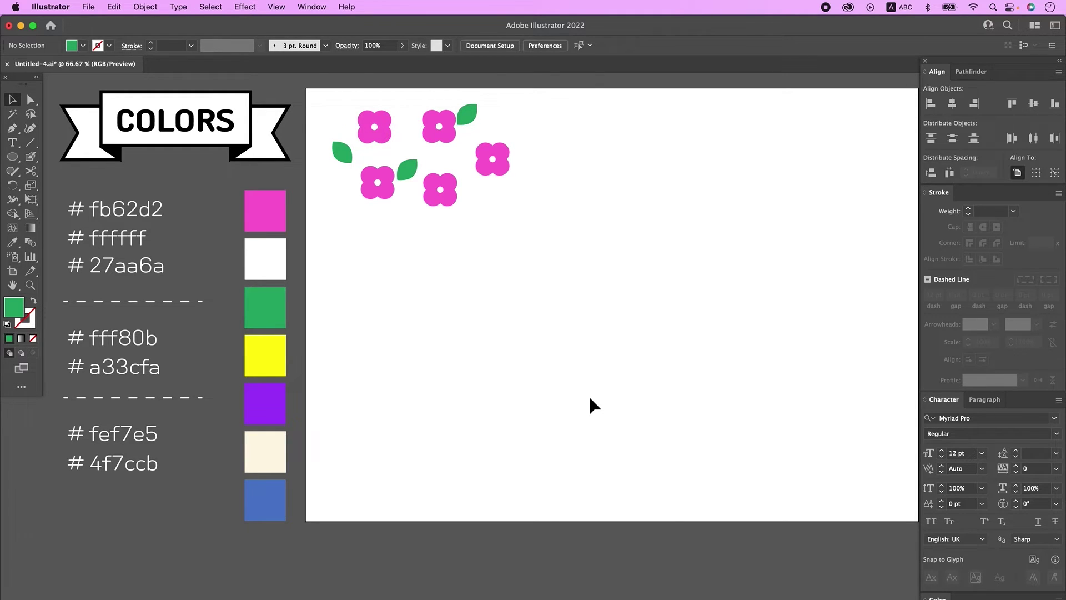
- Draw a circle about 33 mm wide below the flower group with the default white fill and black stroke
click(12, 157)
click(8, 326)
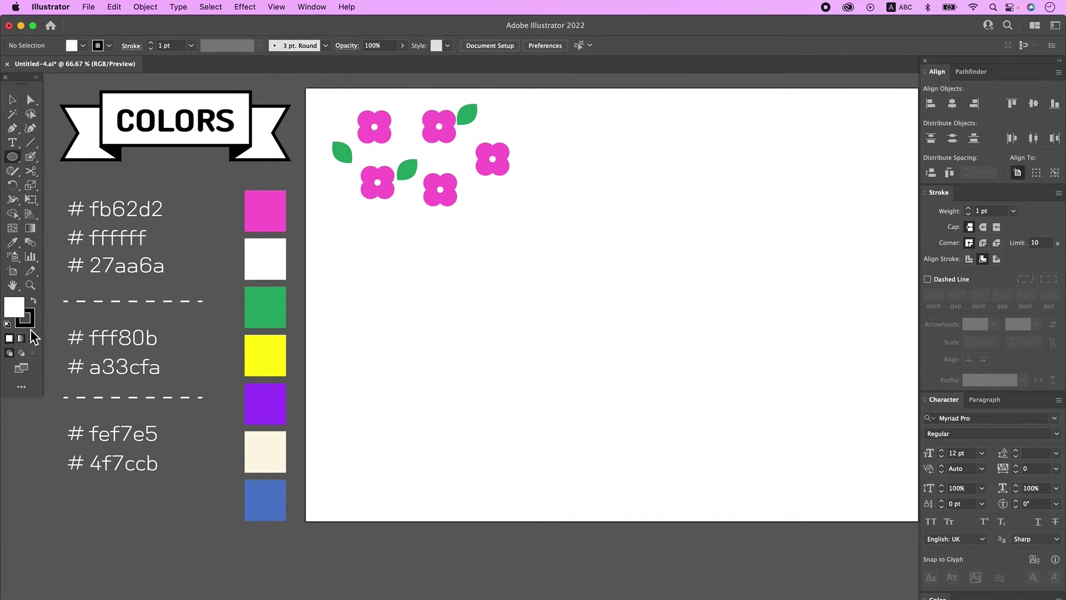
mouse_move(493, 251)
mouse_down()
mouse_move(518, 309)
mouse_move(555, 316)
mouse_up()
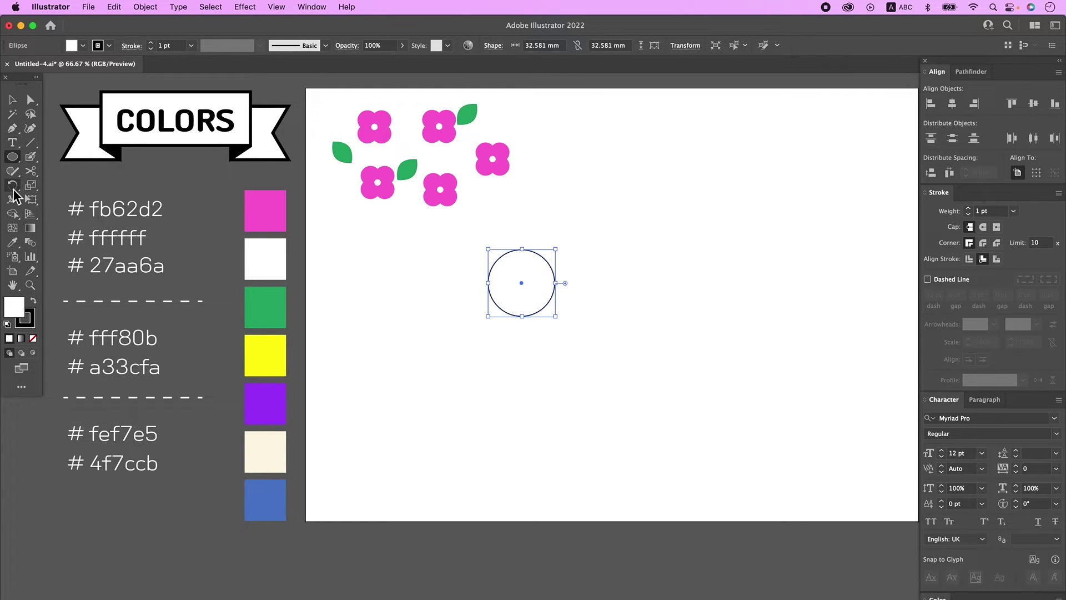
- Create a copy of the circle rotated 50° around its bottom anchor point, previewing the rotation
click(13, 189)
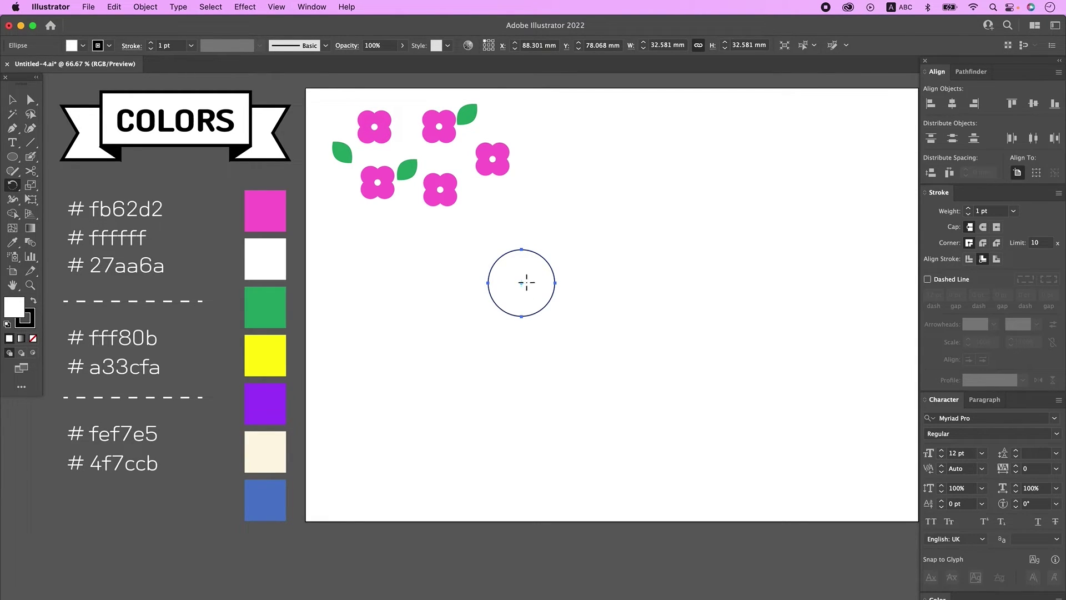
alt+click(525, 317)
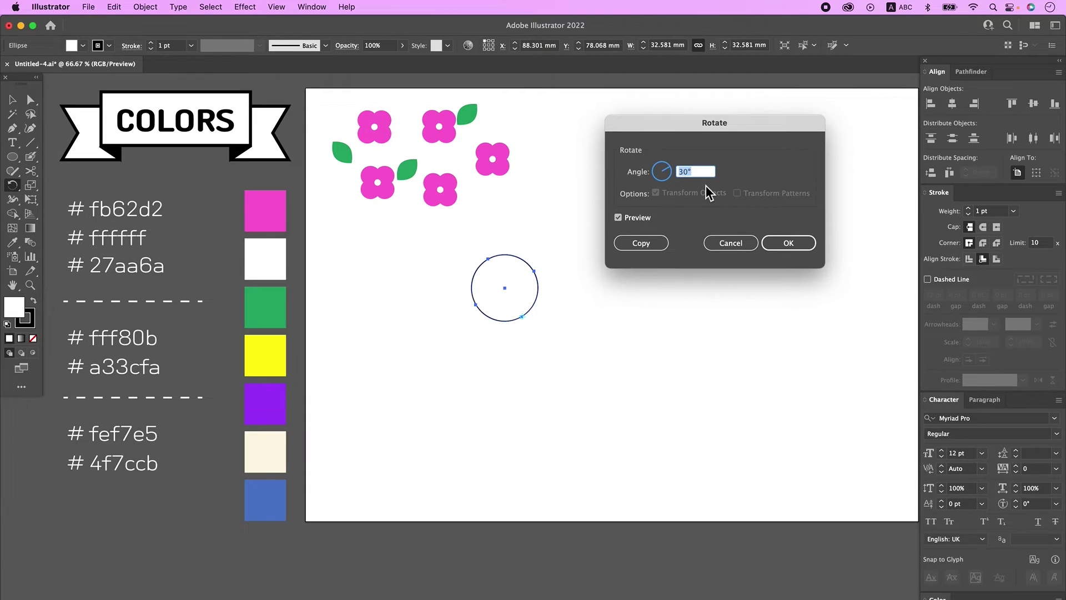
text(50)
key(Tab)
click(641, 220)
click(641, 220)
click(642, 220)
click(642, 220)
click(642, 219)
click(642, 220)
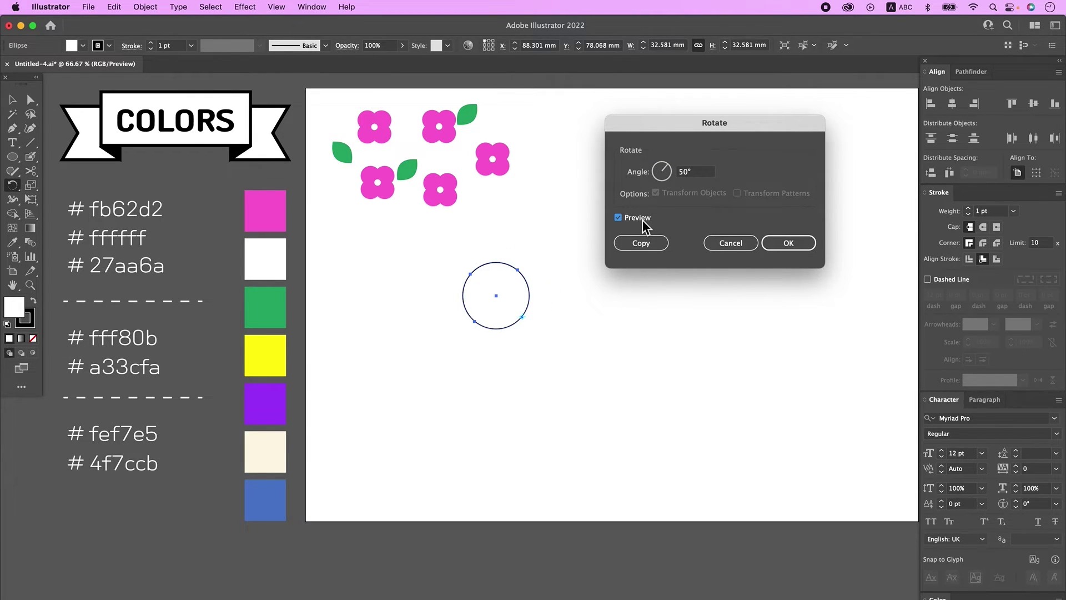
click(655, 244)
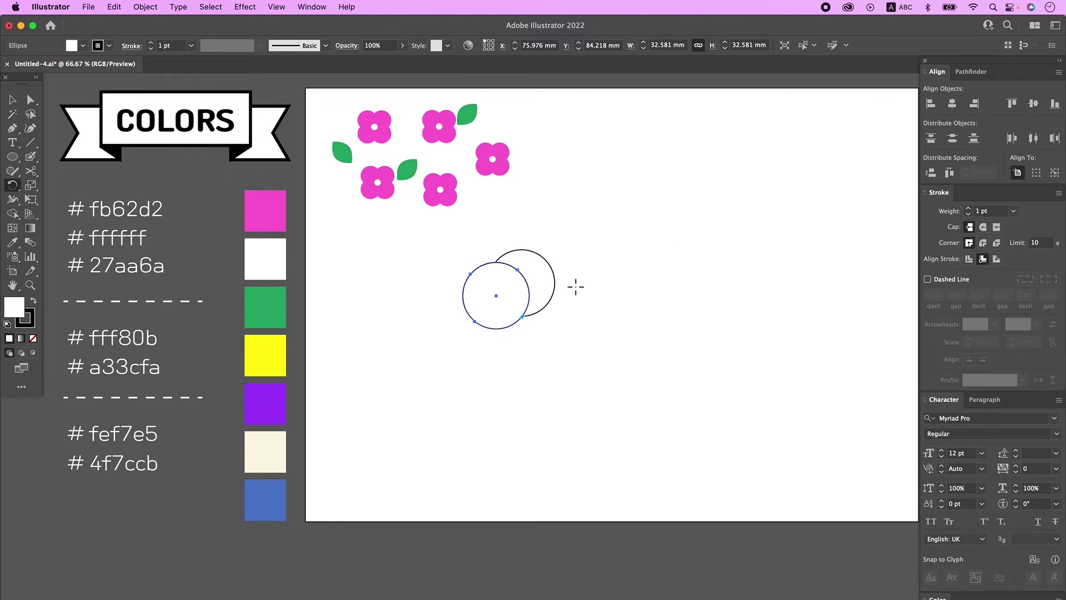
- Repeat the rotated copy five times to complete a ring of seven overlapping circles, then deselect
click(145, 7)
mouse_move(149, 25)
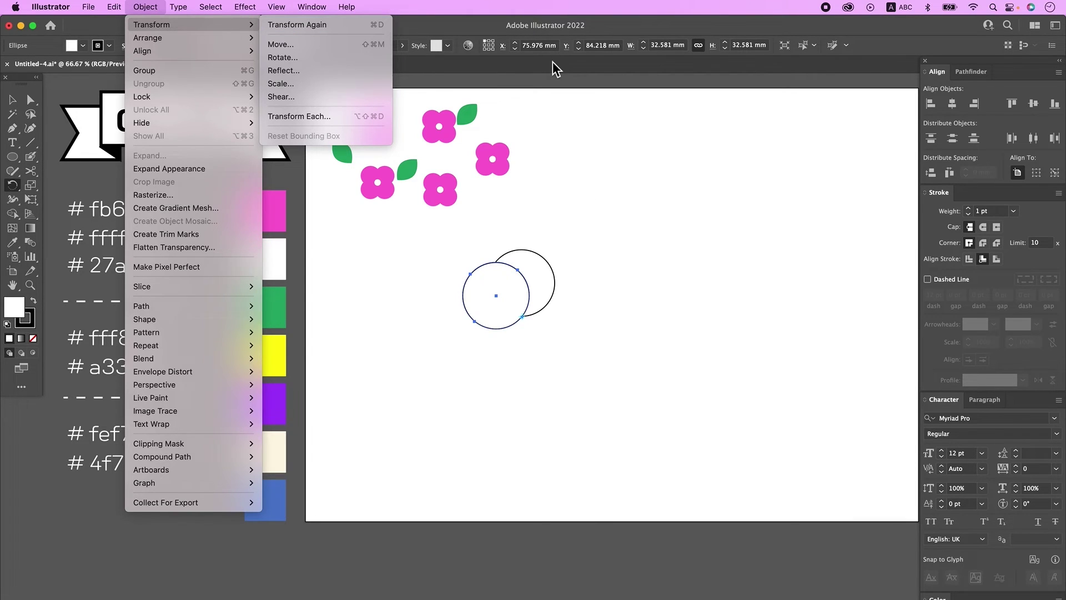
key(ctrl+d)
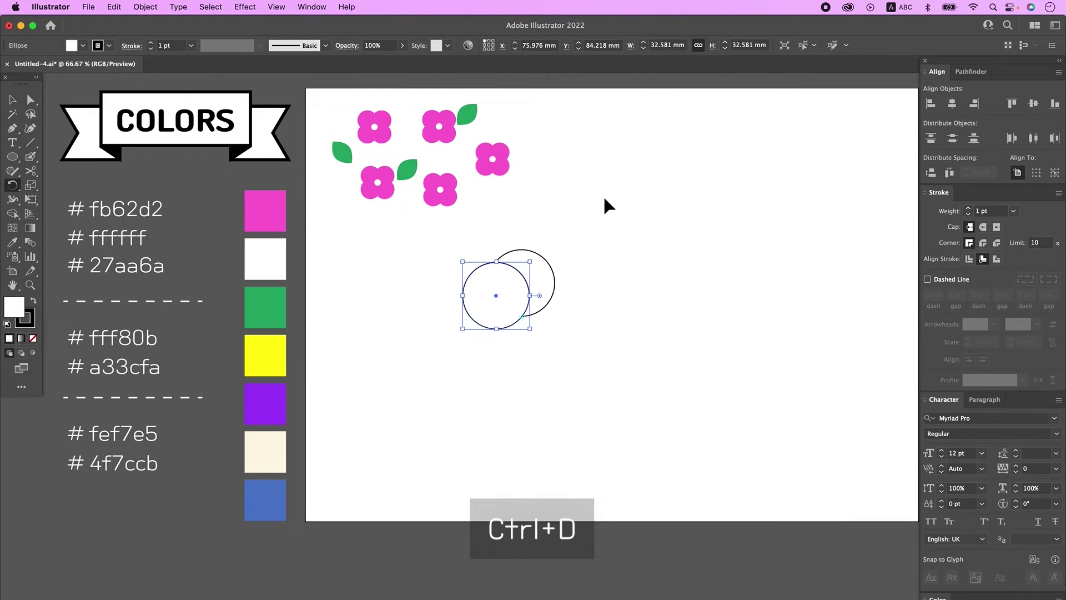
key(ctrl+d)
key(ctrl+d)
key(ctrl+d)
key(ctrl+d)
key(ctrl+d)
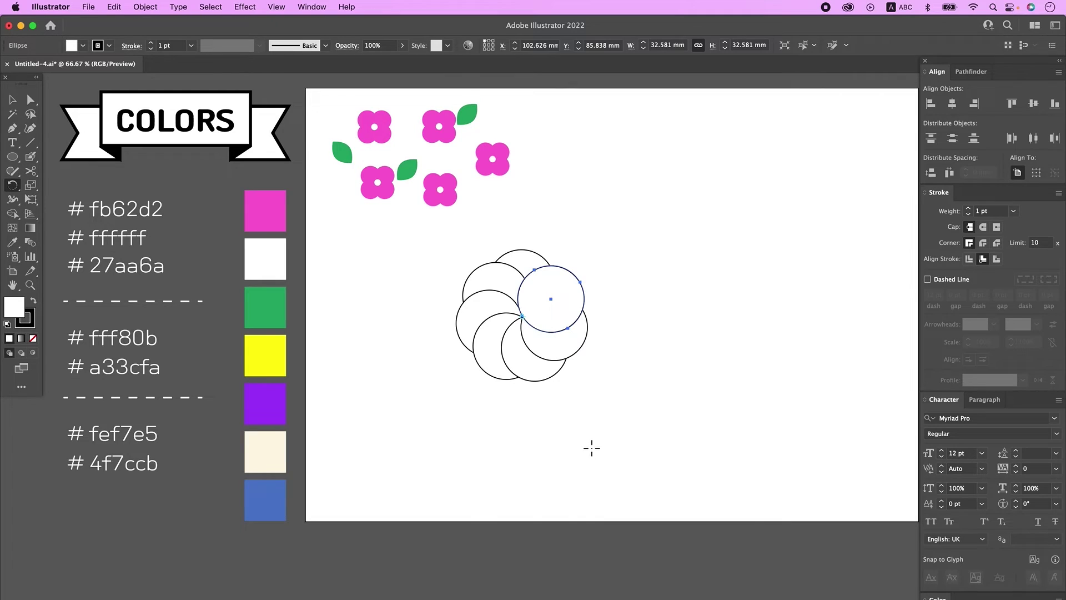
click(12, 100)
click(436, 266)
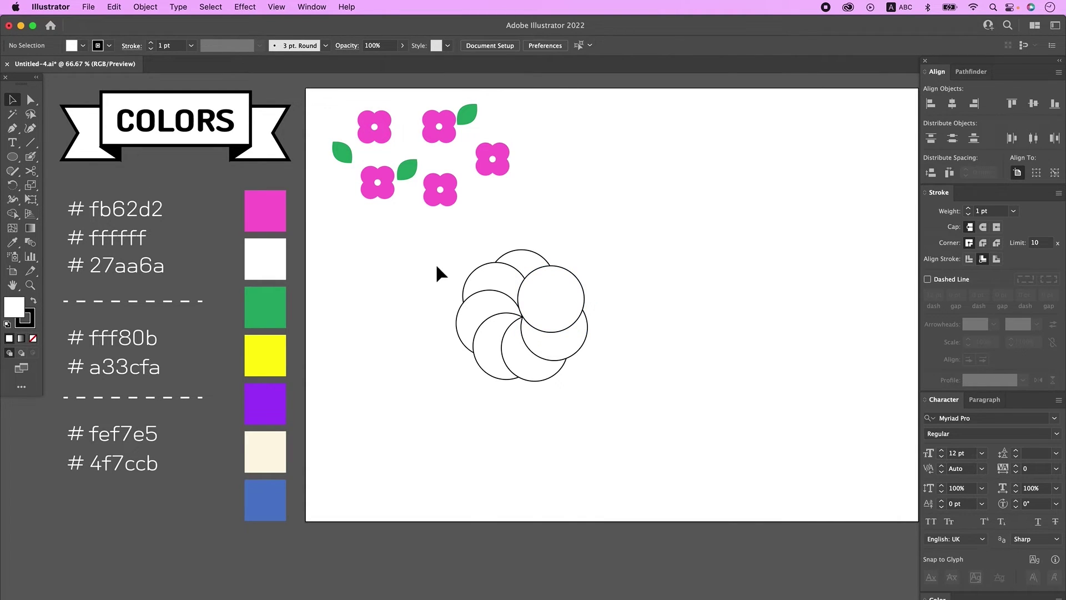
- Unite the seven overlapping circles into a single flower outline and deselect it
drag(441, 248, 596, 408)
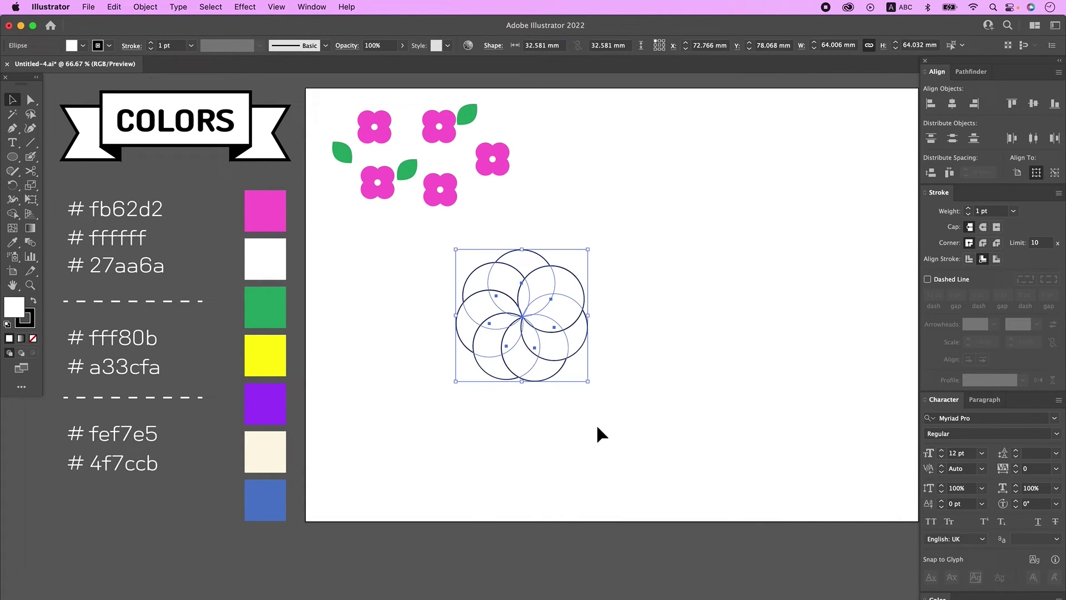
click(975, 75)
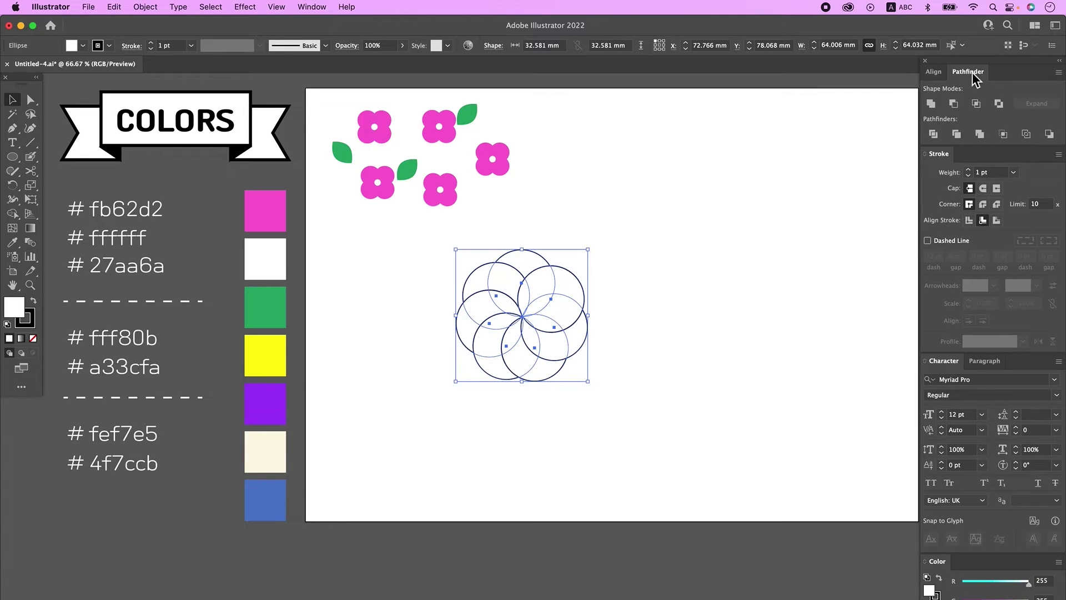
click(933, 105)
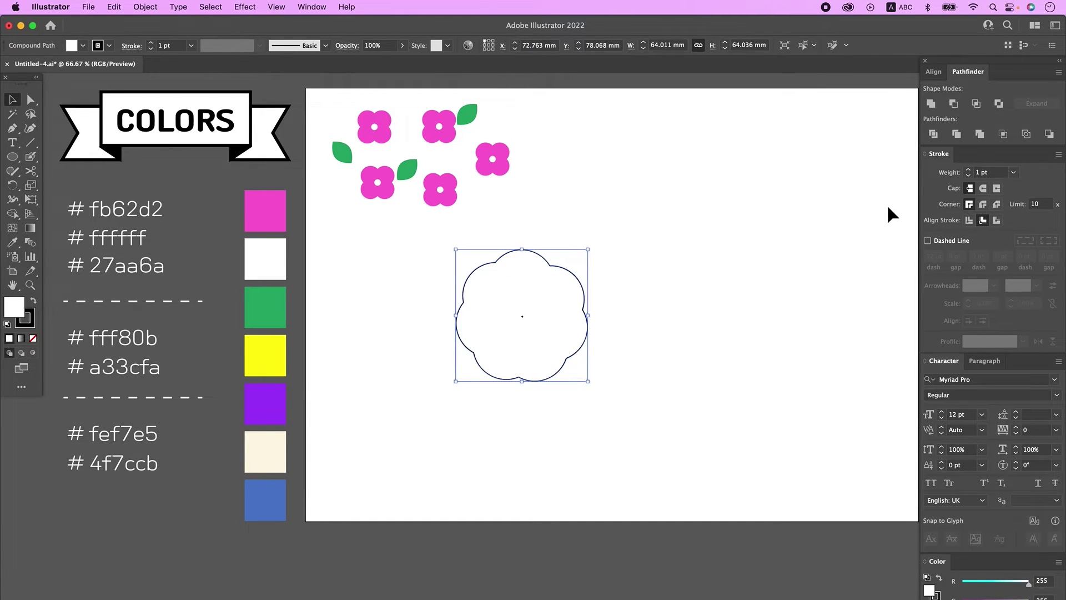
click(516, 226)
- Delete the leftover tiny path at the centre of the united flower shape
drag(455, 264, 436, 317)
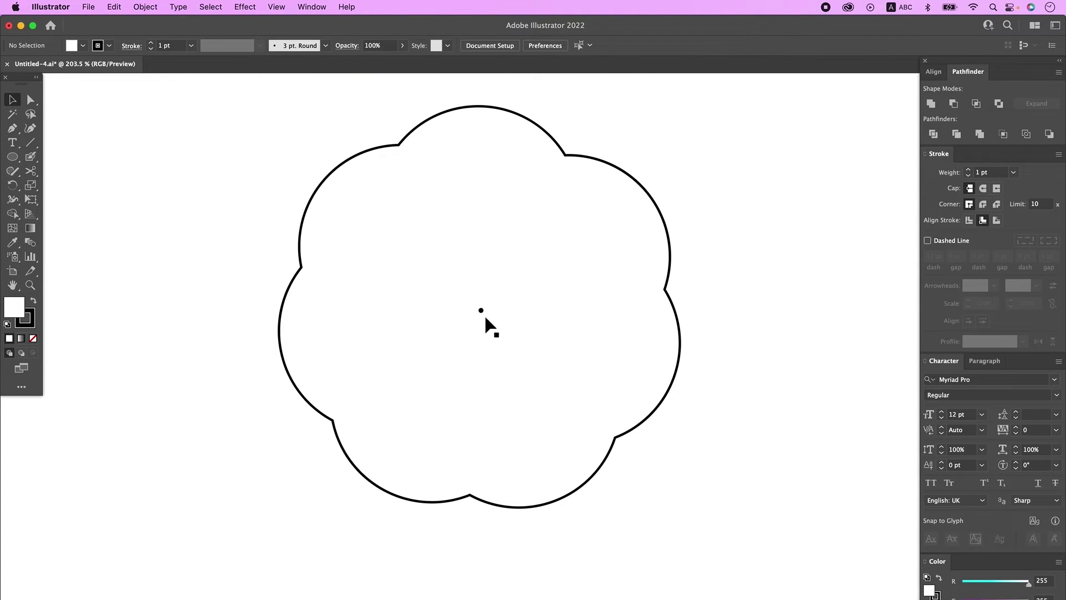
click(32, 101)
click(482, 311)
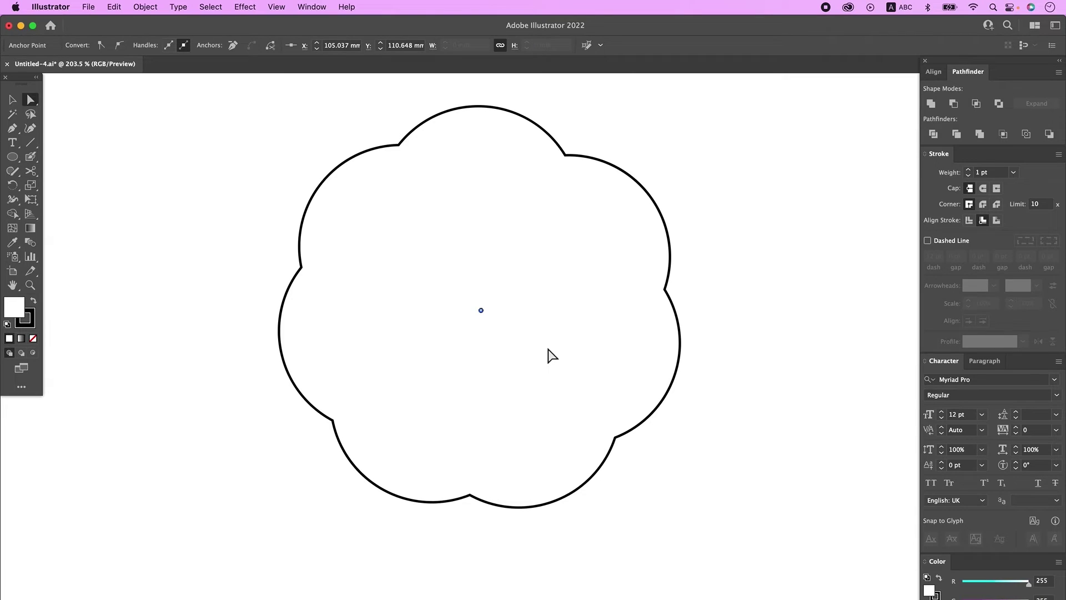
key(Delete)
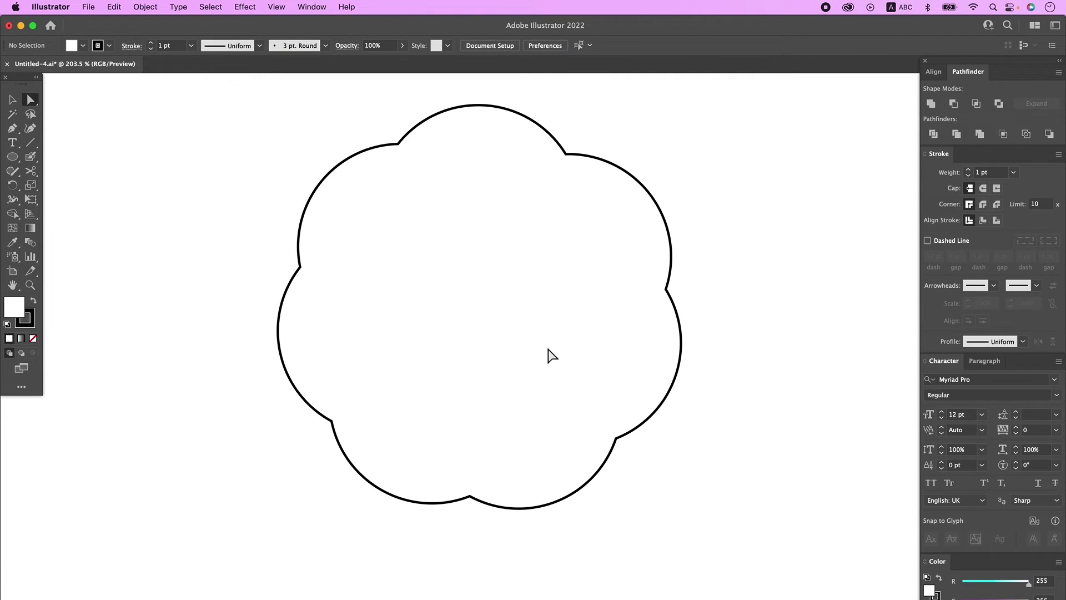
- Duplicate the flower outline and scale the copy down proportionally to about two thirds of the original size
key(super+minus)
key(super+minus)
key(super+minus)
key(super+minus)
key(v)
click(528, 337)
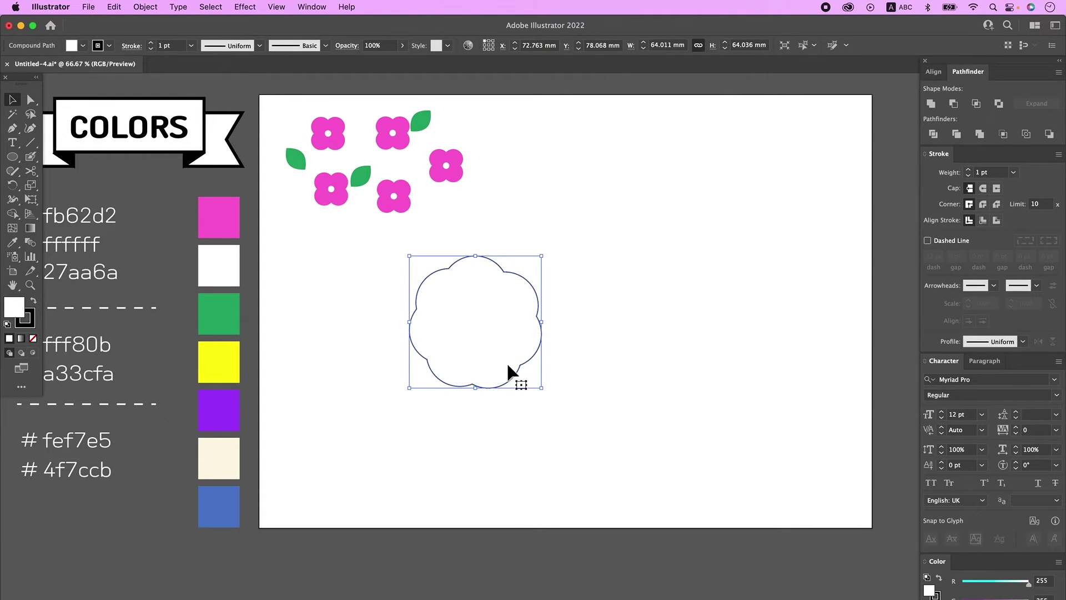
alt+drag(482, 321, 544, 352)
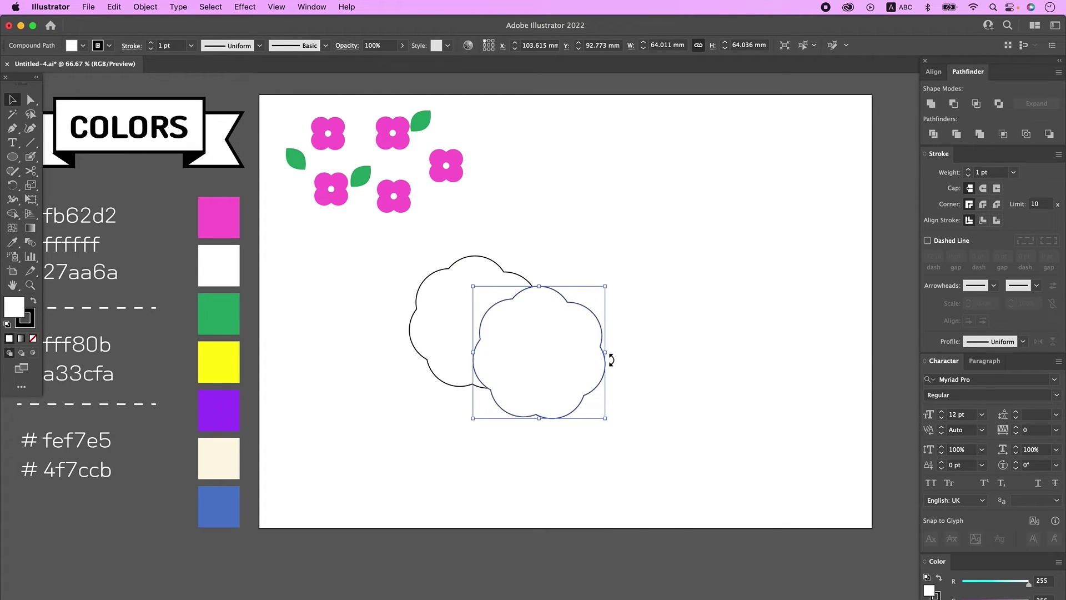
shift+drag(609, 357, 564, 358)
click(581, 378)
- Align the small and large flower outlines to each other's horizontal and vertical centres
drag(633, 405, 432, 318)
click(938, 74)
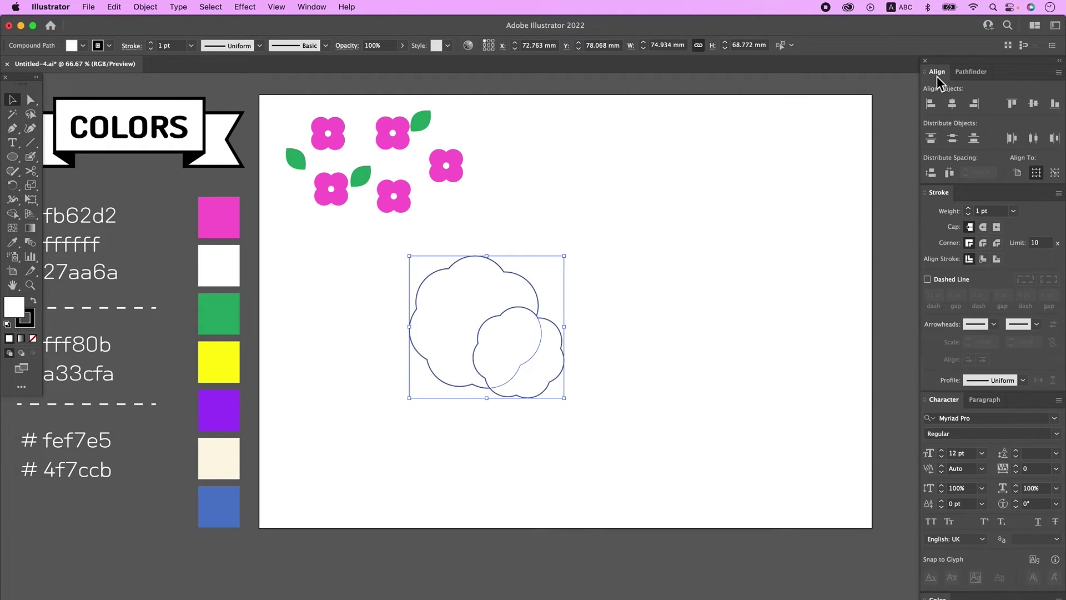
click(954, 106)
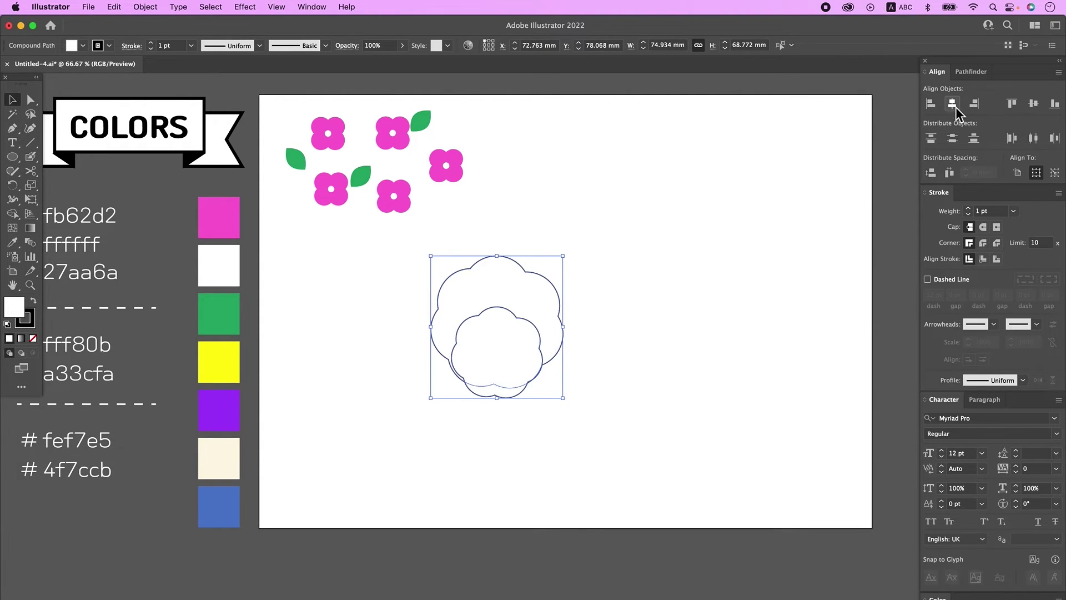
click(1034, 103)
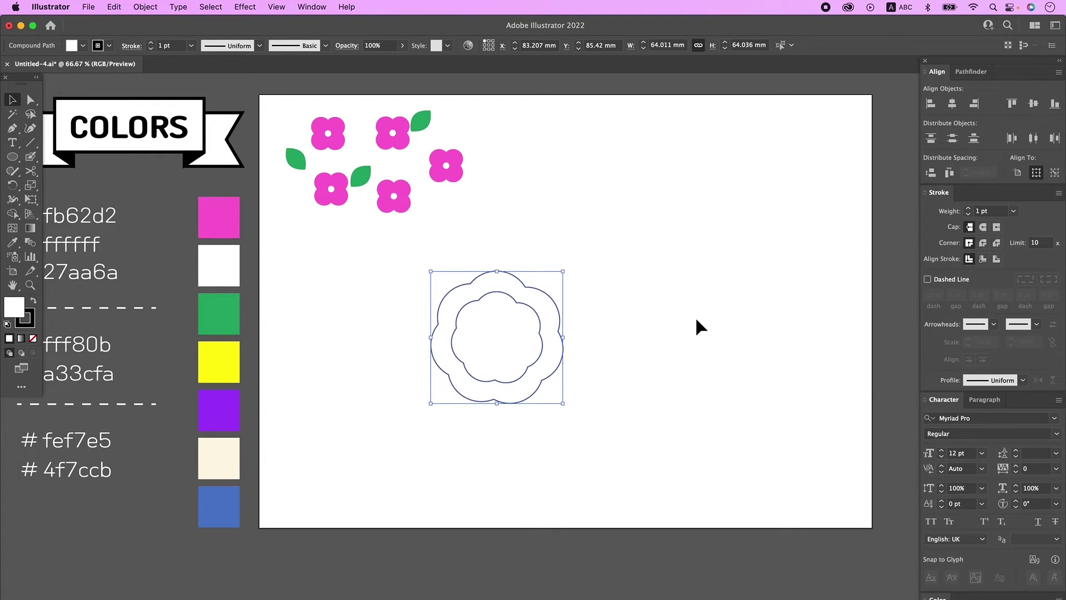
click(695, 328)
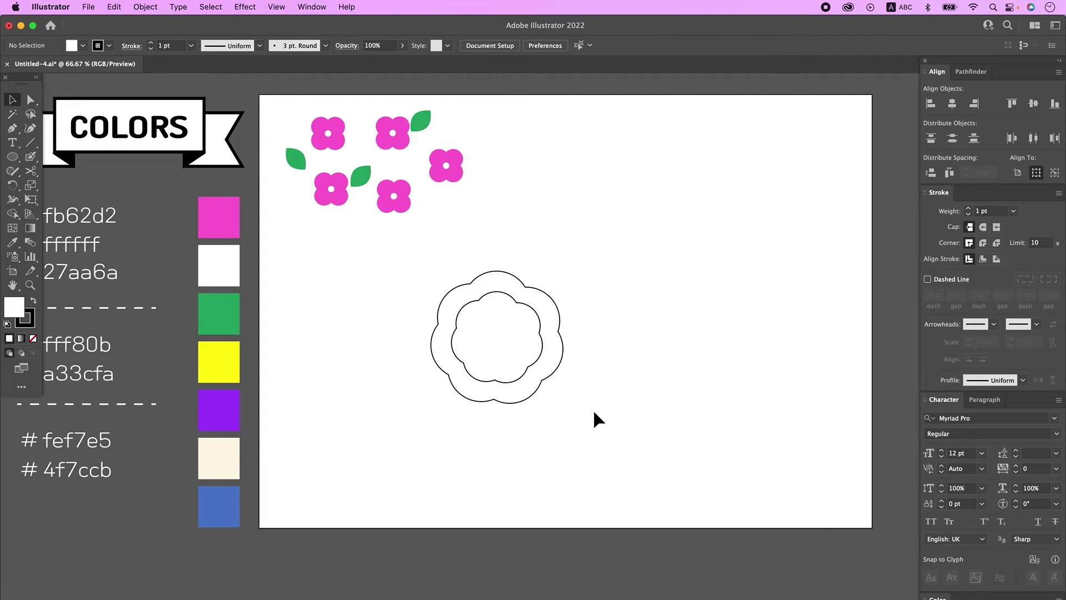
- Colour the inner flower shape with the yellow swatch and the outer one with the purple swatch, then deselect
click(541, 355)
key(i)
click(221, 371)
super+click(511, 404)
click(219, 410)
key(super+shift+a)
key(v)
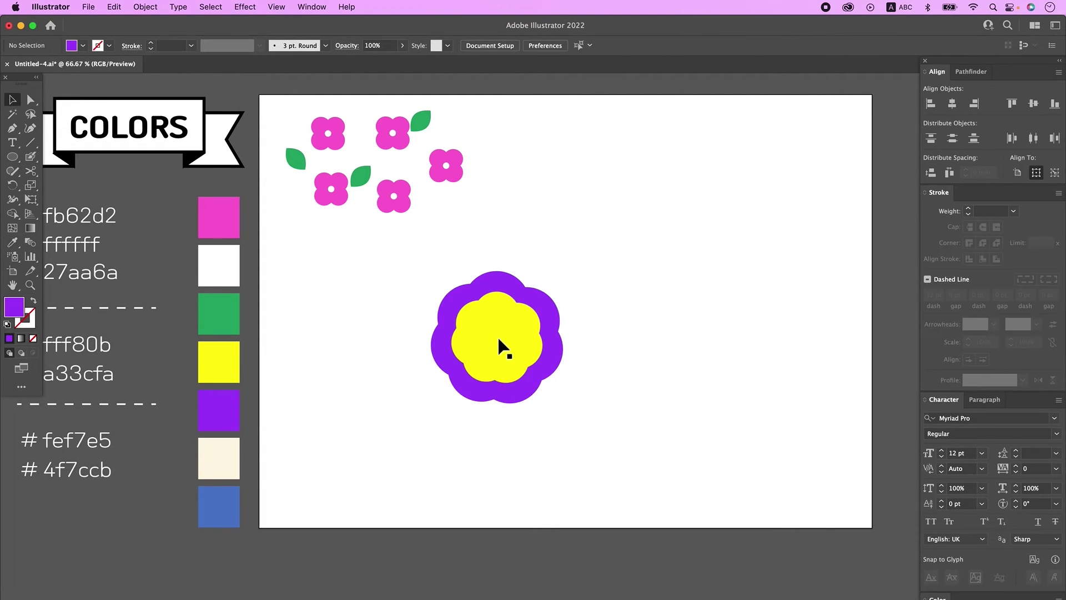
- Draw a purple circle about 5.8 mm wide in the middle of the yellow flower shape
click(12, 156)
drag(494, 334, 507, 347)
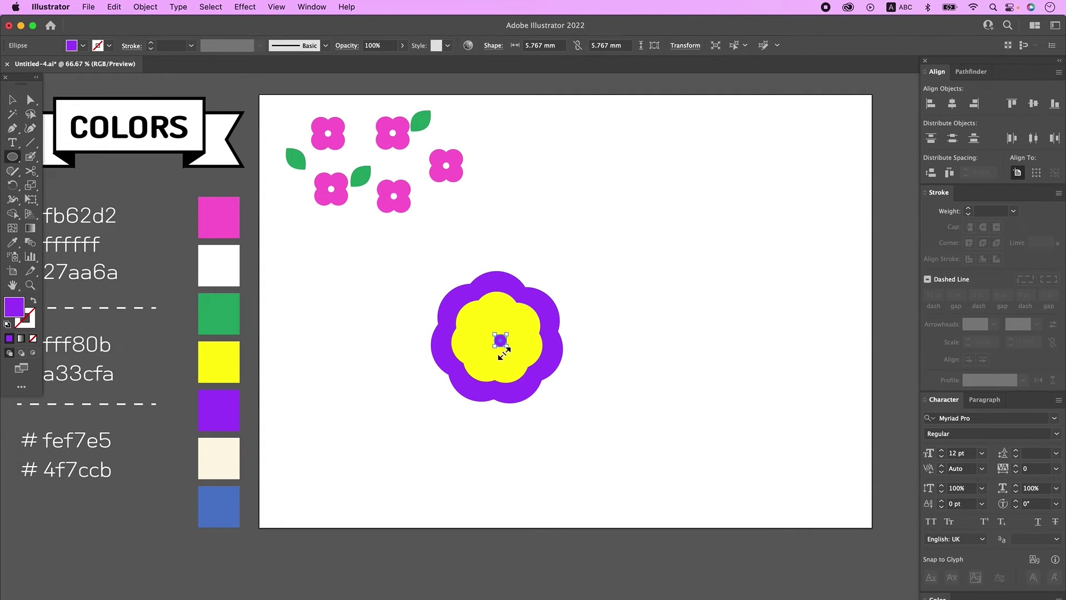
click(12, 100)
- Align the small circle and both flower shapes to their common centre and group all three
drag(438, 276, 666, 444)
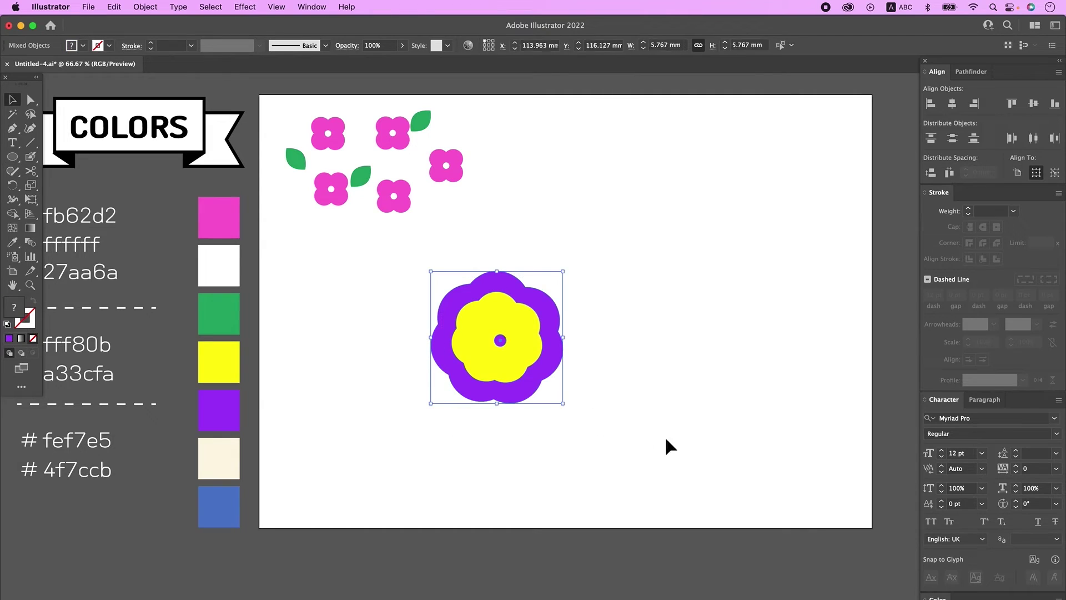
click(953, 105)
click(1033, 104)
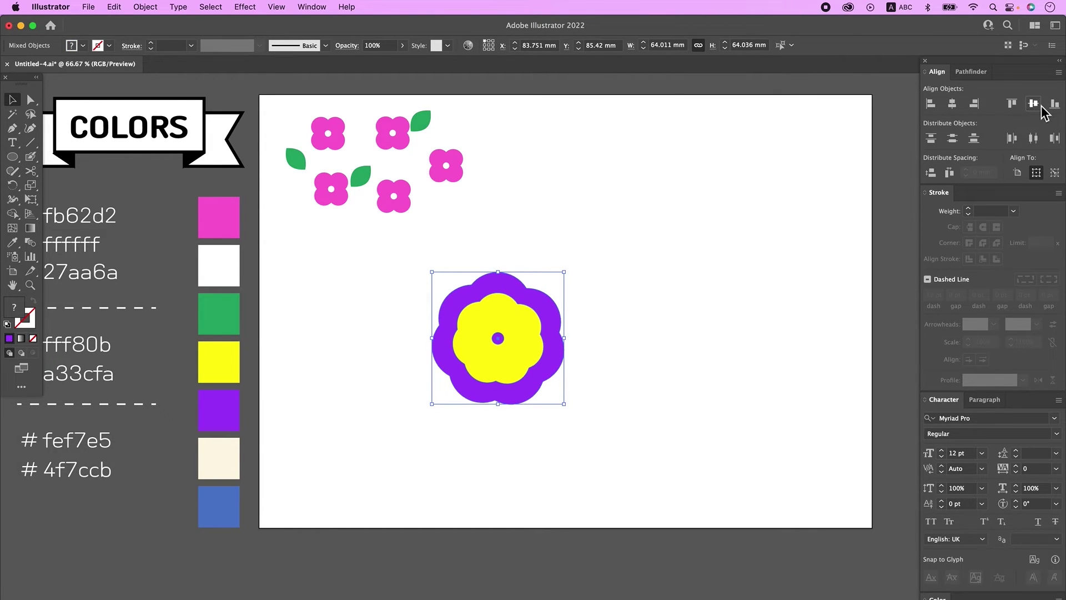
right_click(522, 326)
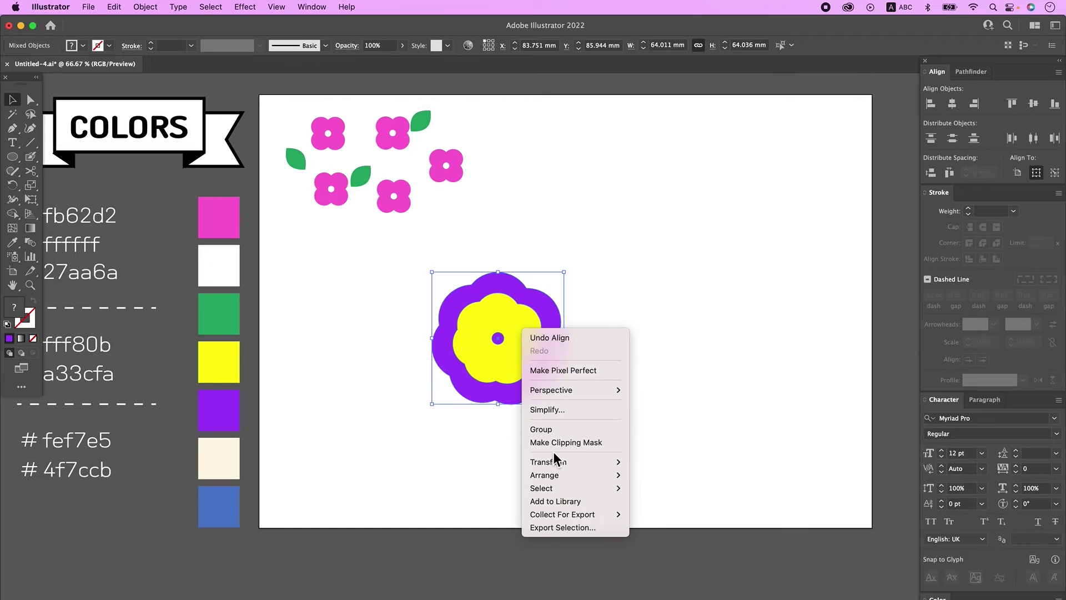
click(559, 434)
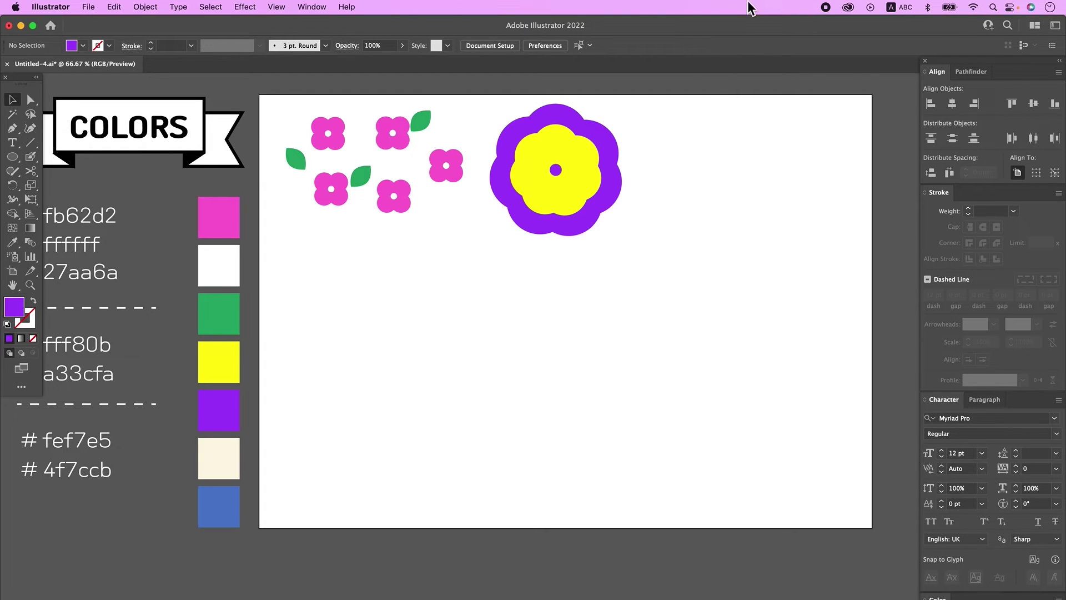
- Draw a circle about 31 mm wide below the existing flowers with the default white fill and black stroke
click(12, 157)
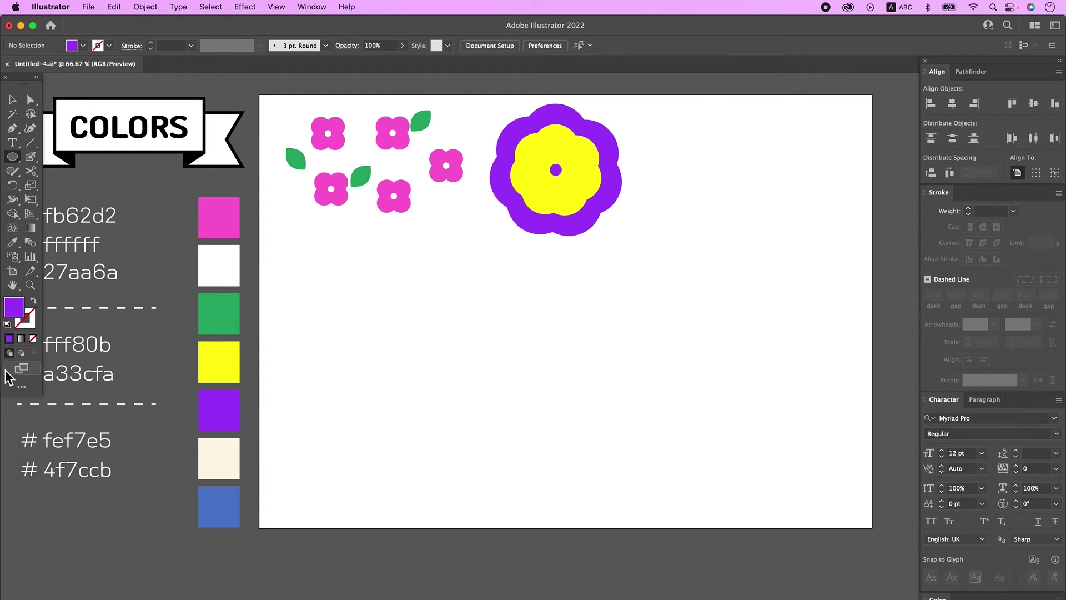
click(8, 326)
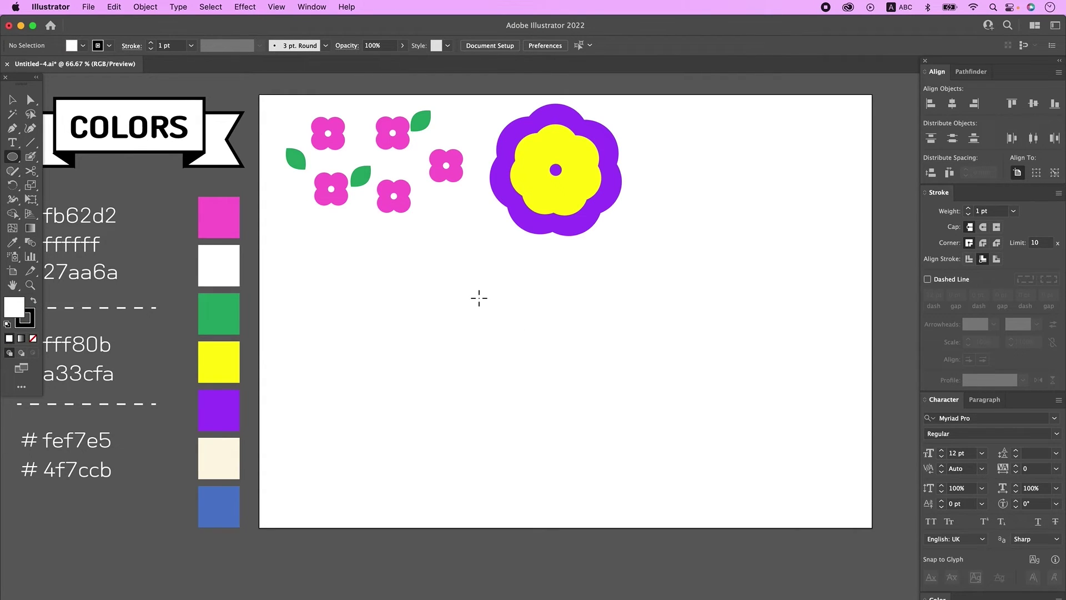
mouse_move(464, 295)
mouse_down()
mouse_move(496, 366)
mouse_move(526, 361)
mouse_up()
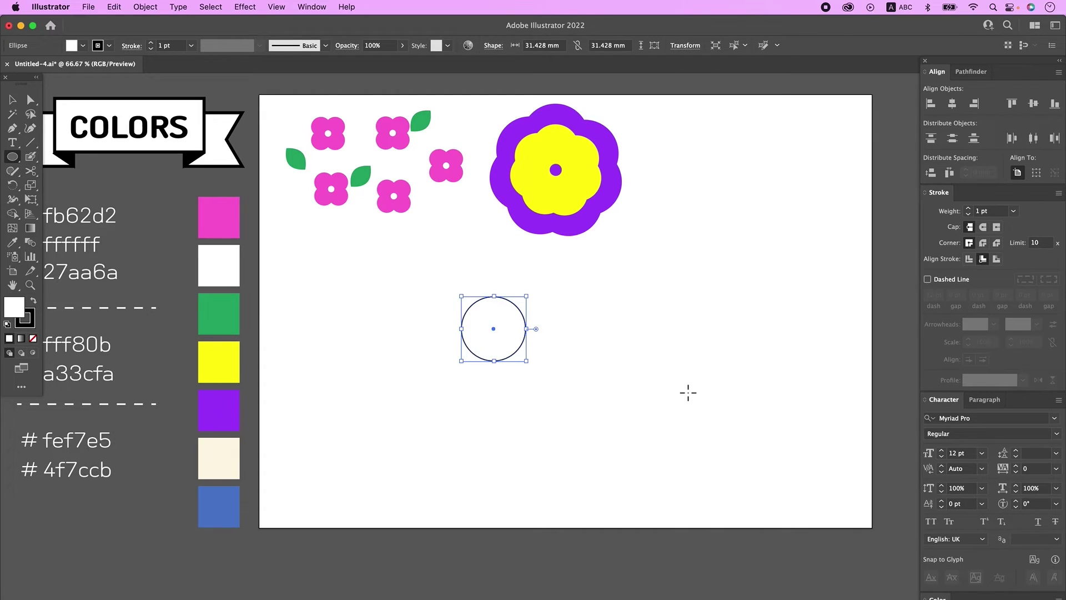
click(12, 100)
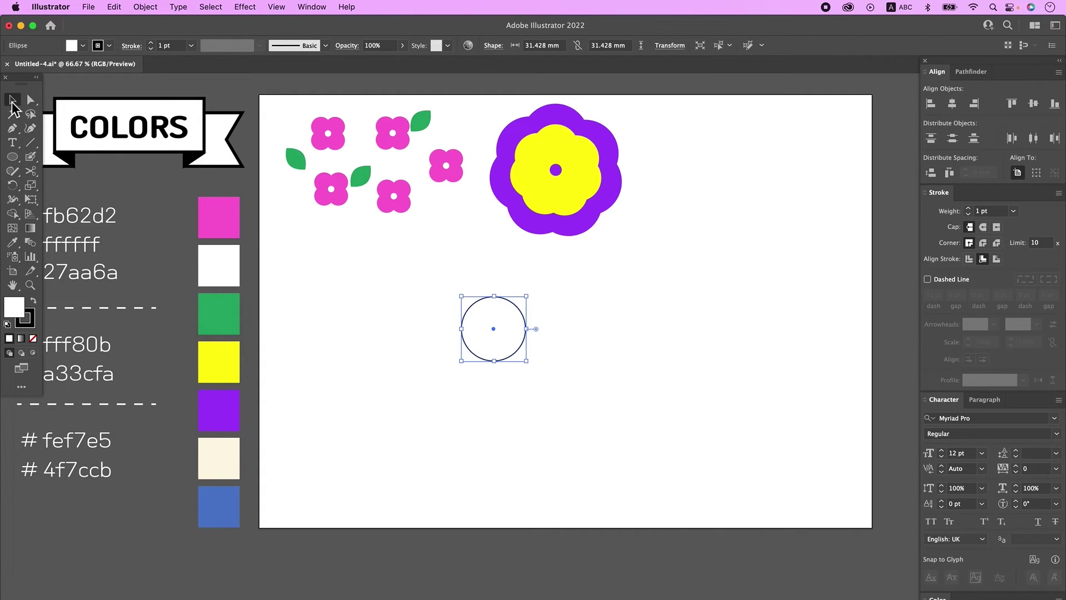
- Place a copy of the circle straight below the original, overlapping its lower part, and deselect
scroll(507, 336, down, 1)
drag(506, 335, 503, 372)
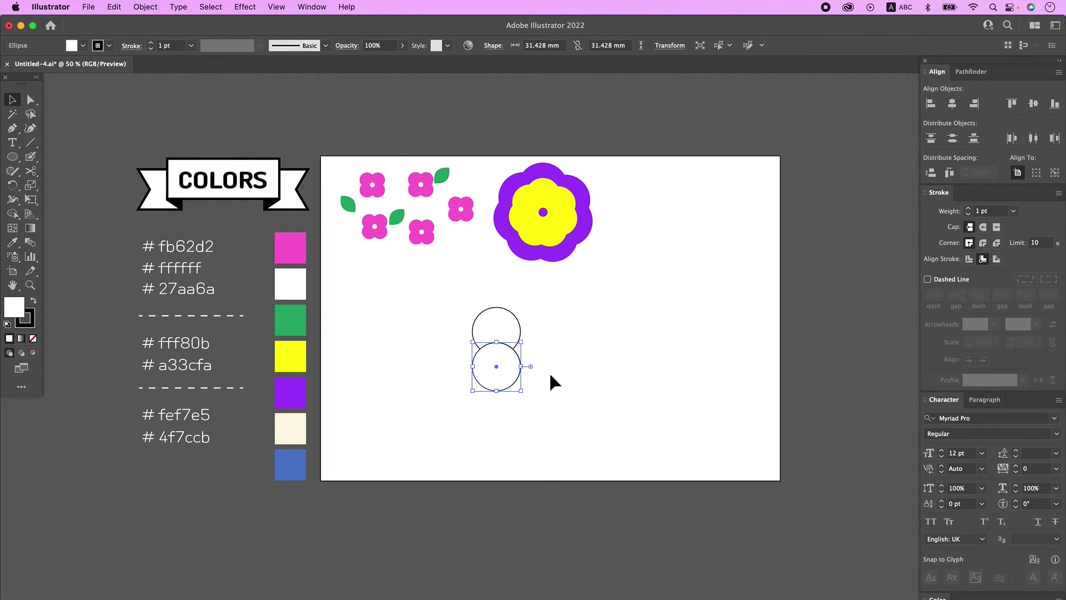
click(551, 382)
- In Outline view, create a copy of the upper circle rotated by 360/5 degrees around the lower circle's centre
scroll(551, 382, up, 3)
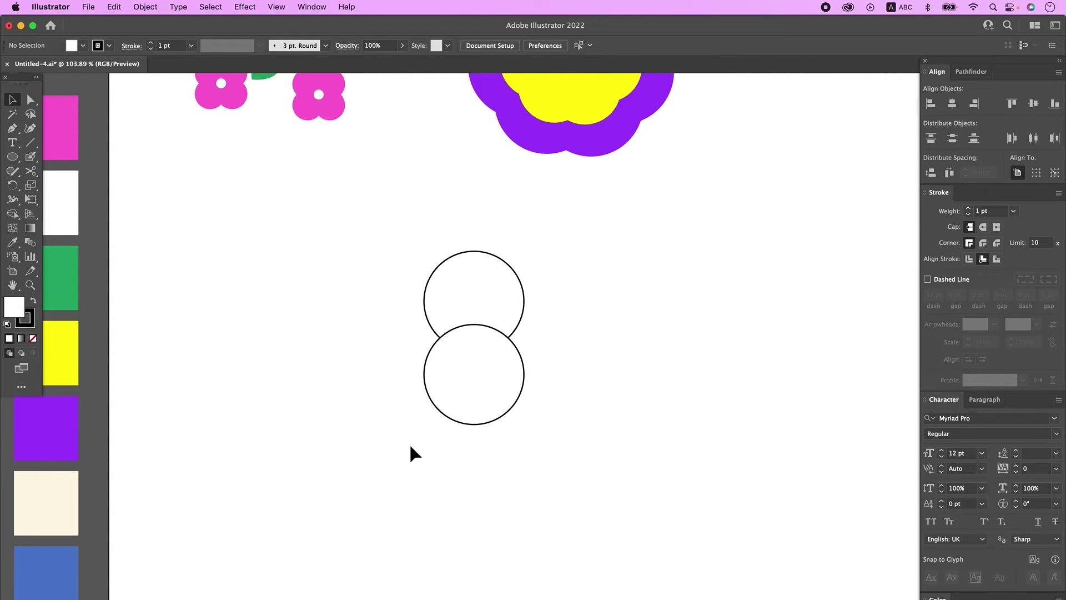
click(482, 274)
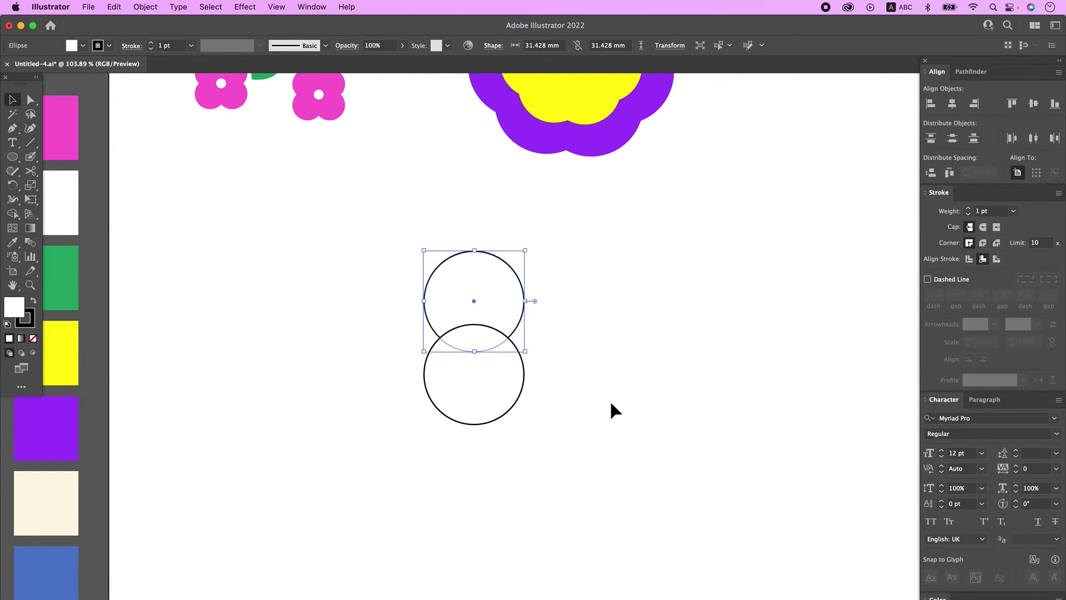
click(12, 188)
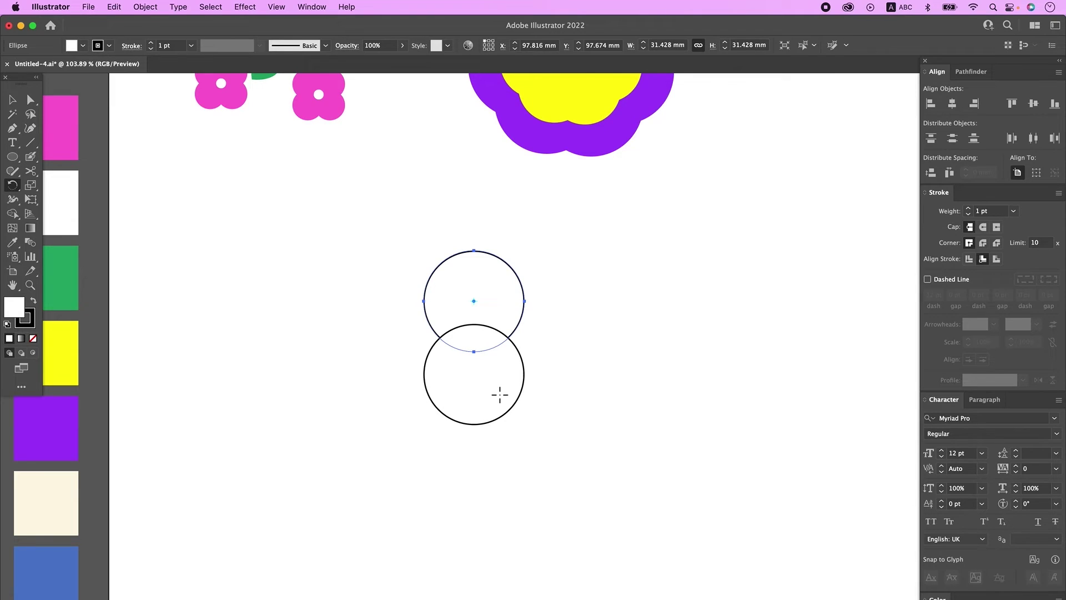
key(ctrl+y)
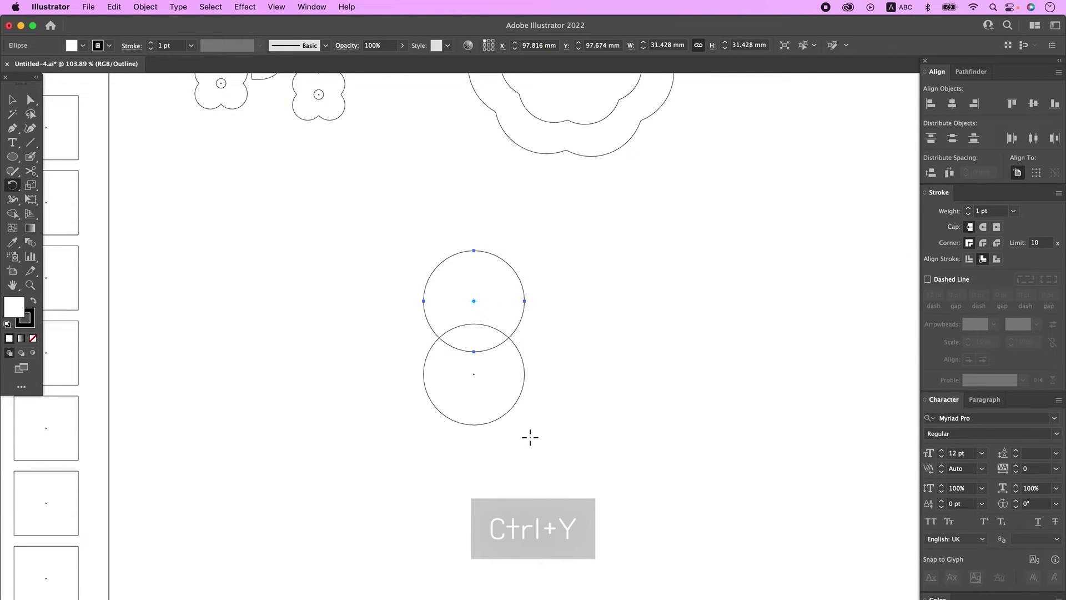
alt+click(475, 375)
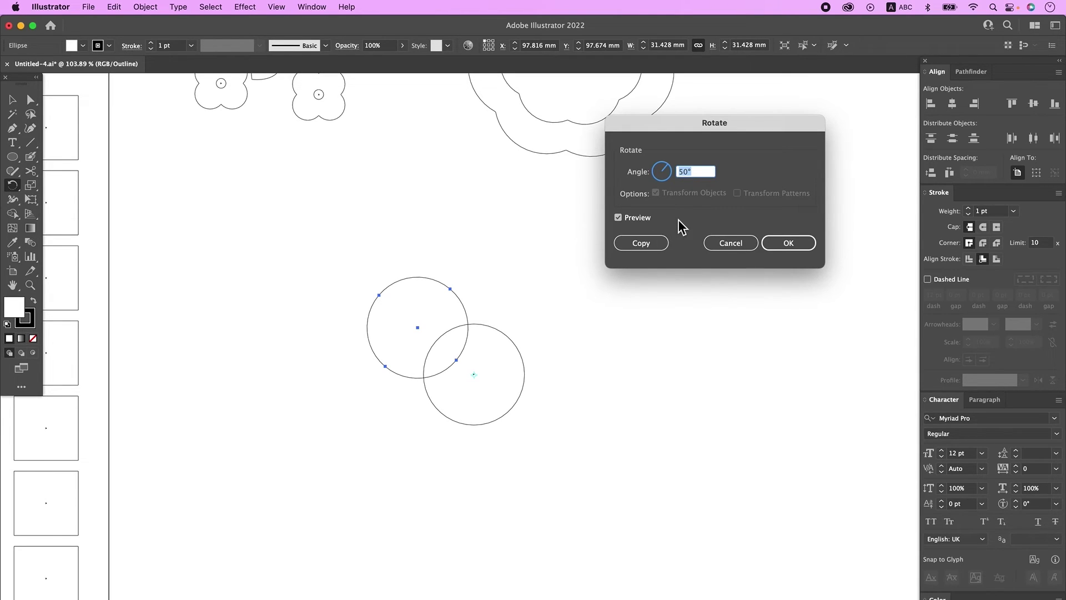
text(360/5)
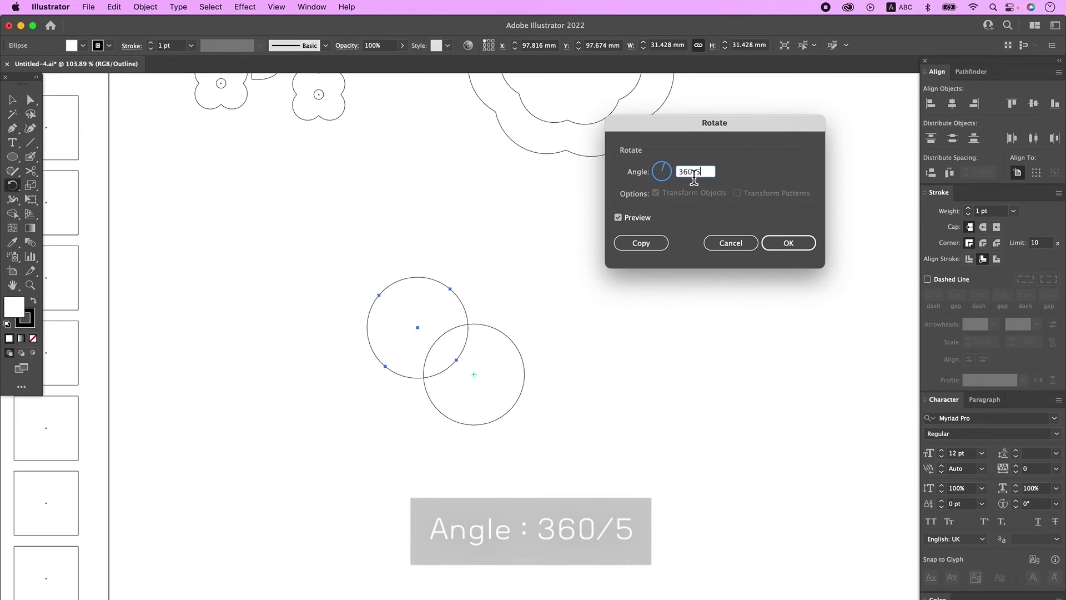
click(642, 243)
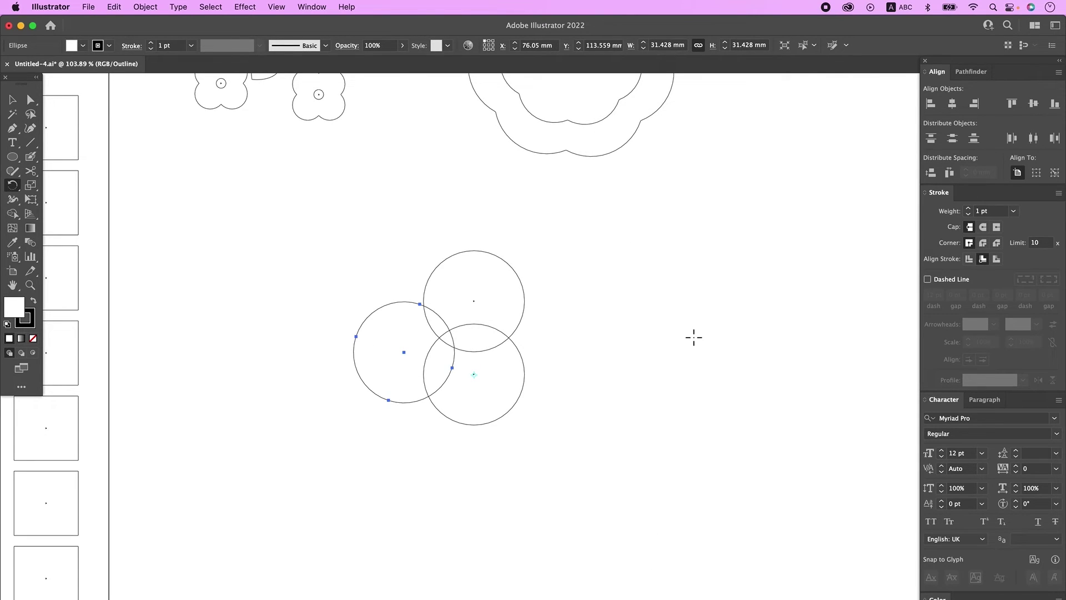
- Repeat the rotated copy three times to complete five petals around the central circle, then return to Preview and deselect
key(v)
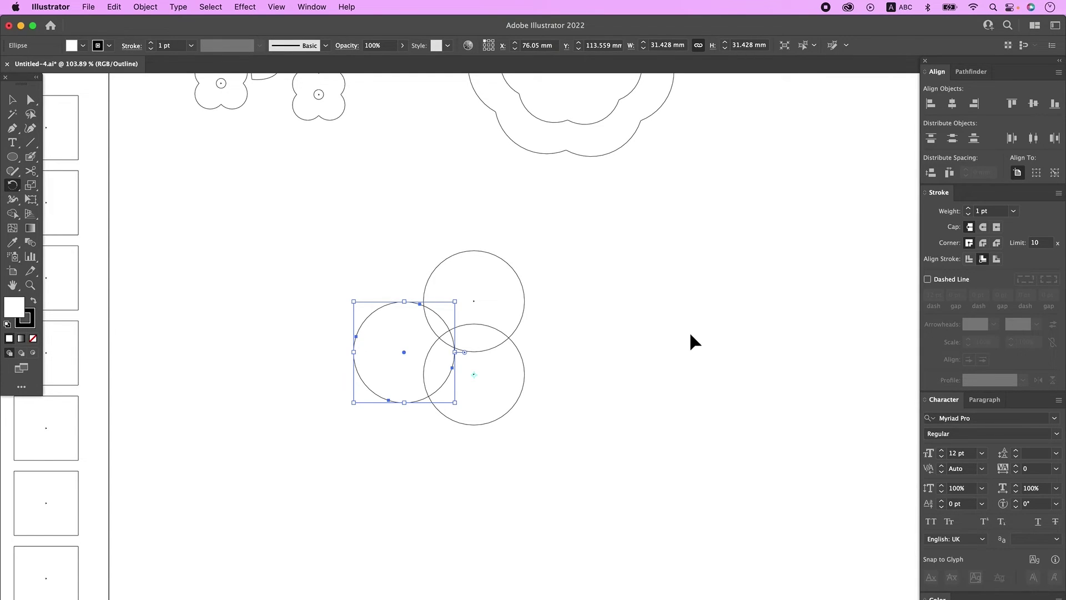
key(super+d)
key(super+d)
key(super+d)
key(r)
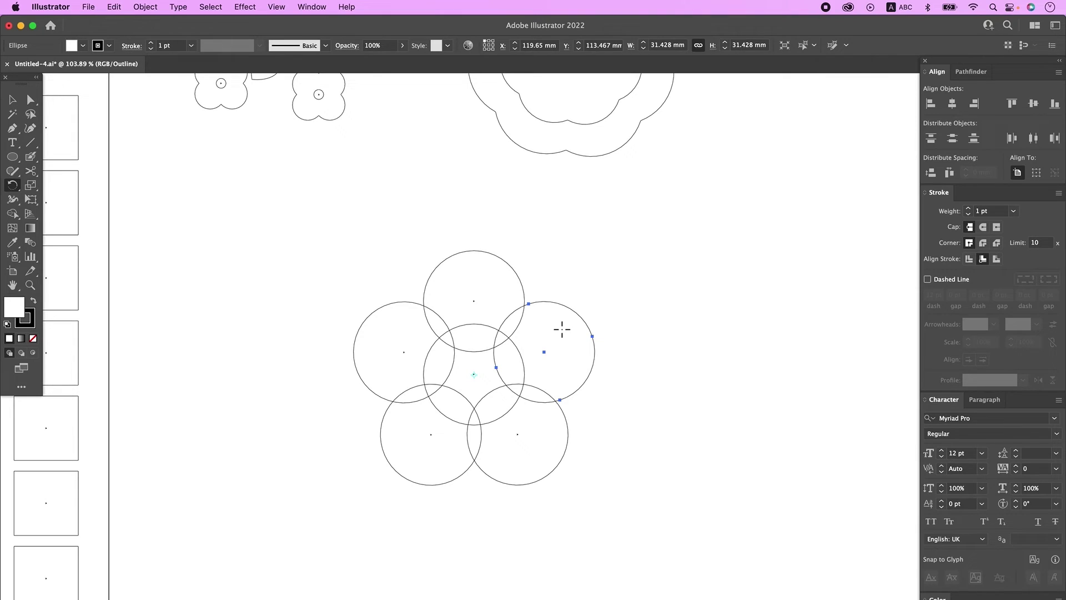
key(super+y)
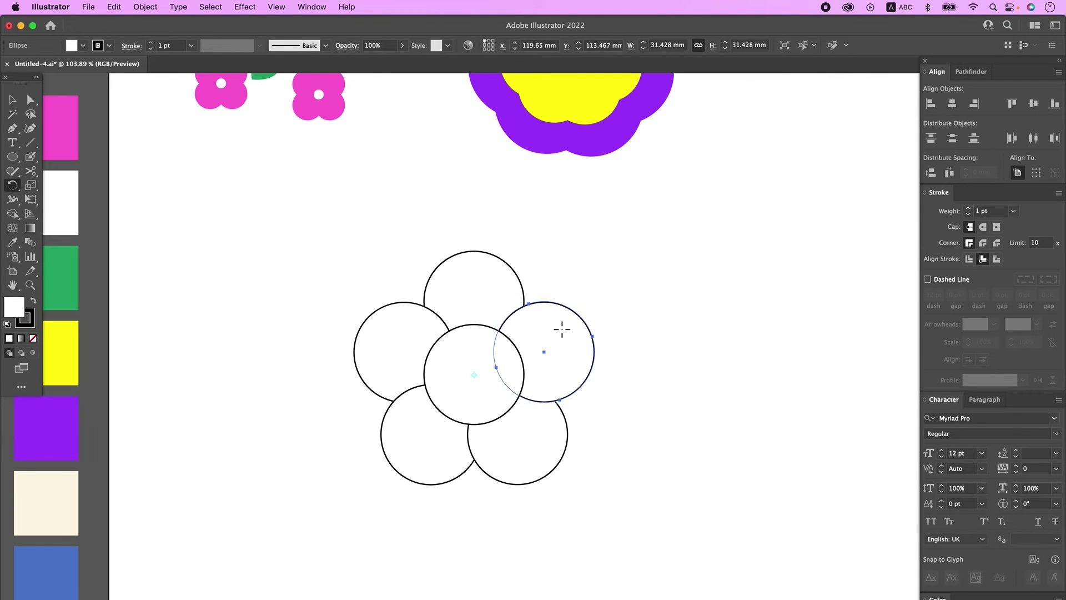
click(13, 100)
click(519, 239)
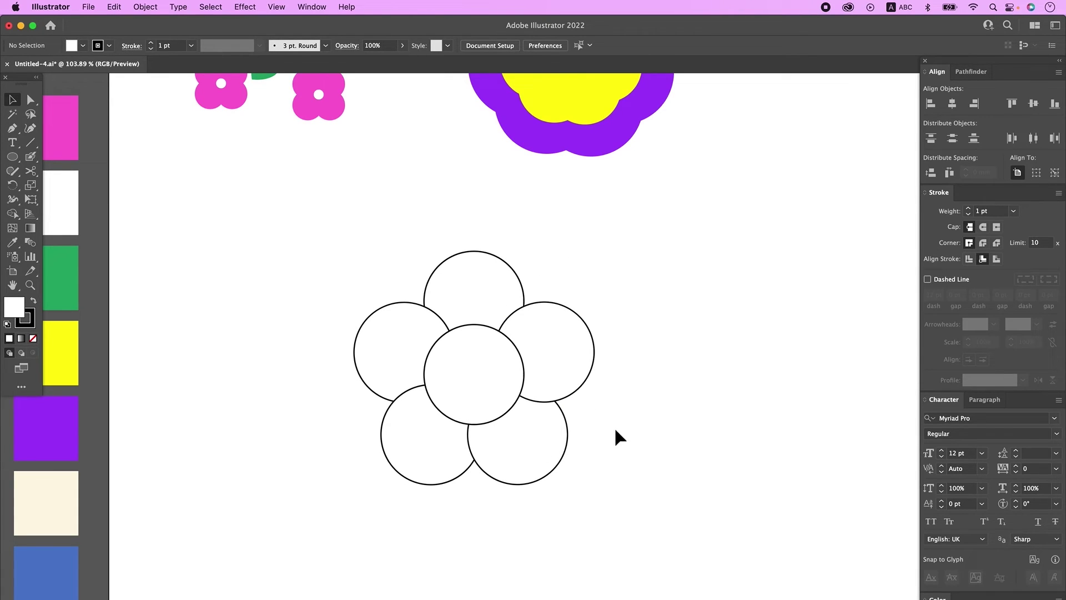
- Unite the five outer petal circles into one shape, leaving the central circle separate, and deselect
click(483, 281)
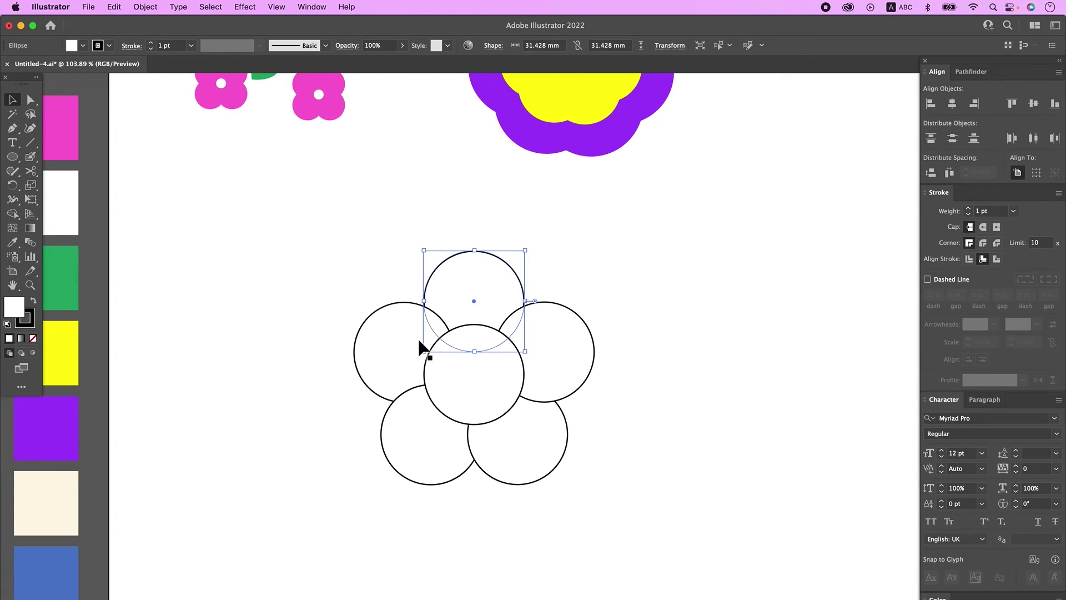
shift+click(413, 378)
shift+click(421, 411)
shift+click(512, 441)
shift+click(572, 355)
click(739, 485)
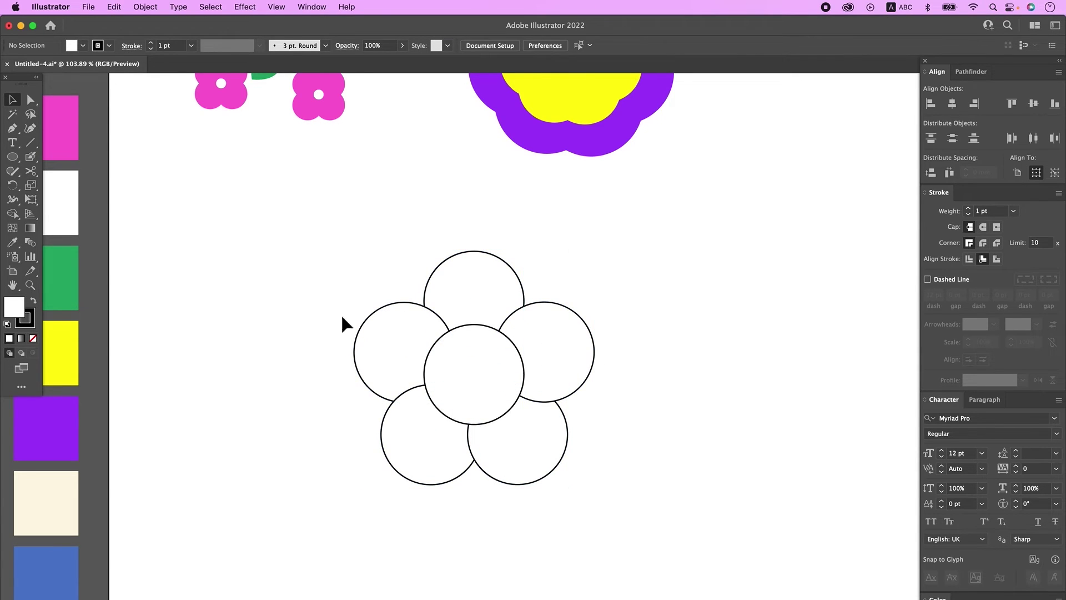
drag(303, 237, 691, 528)
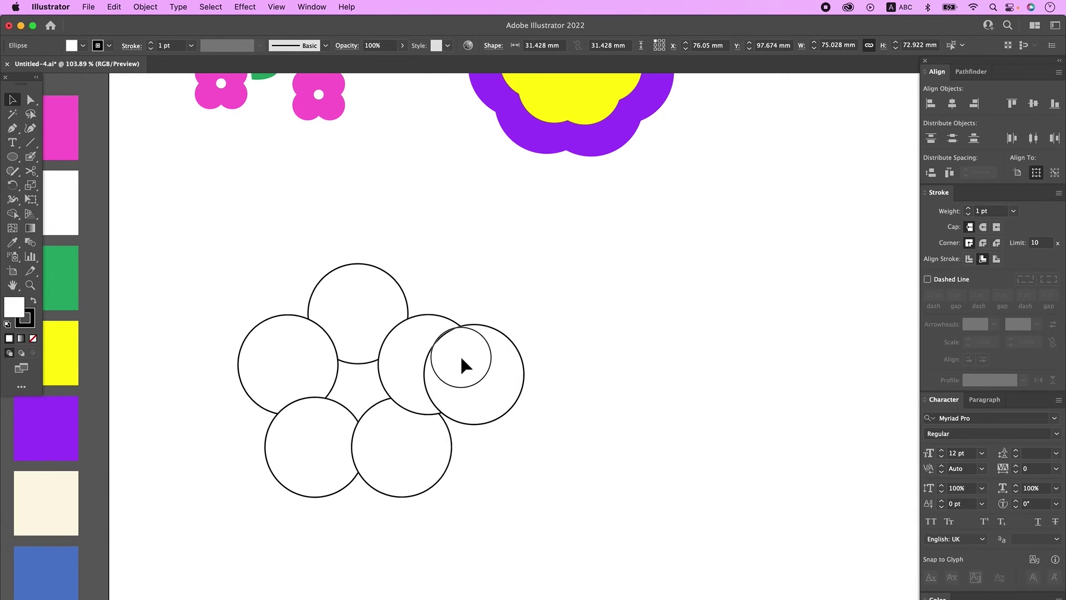
key(shift+m)
key(v)
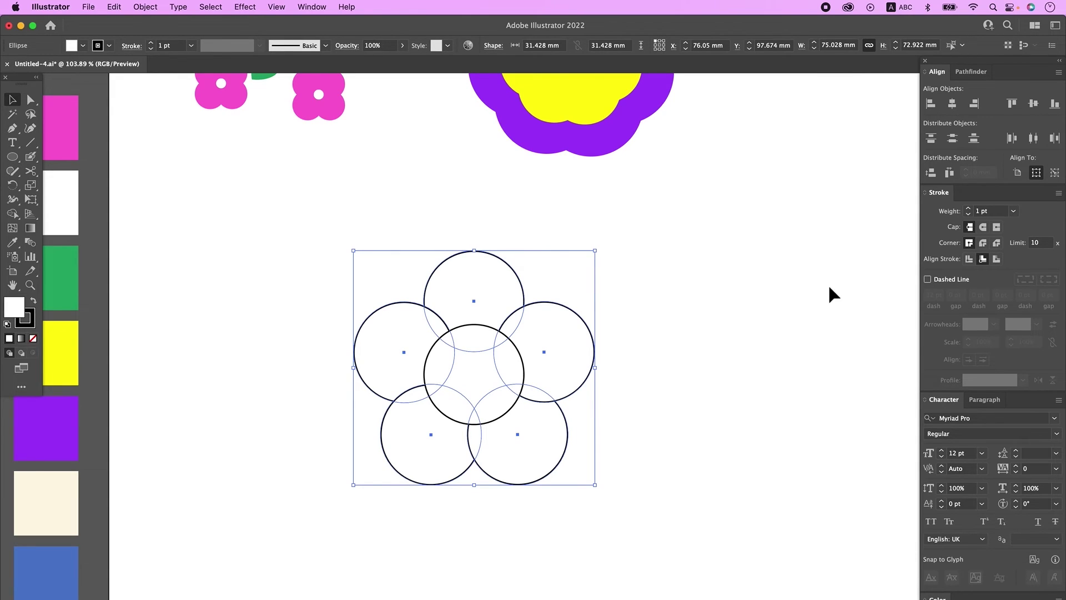
click(986, 74)
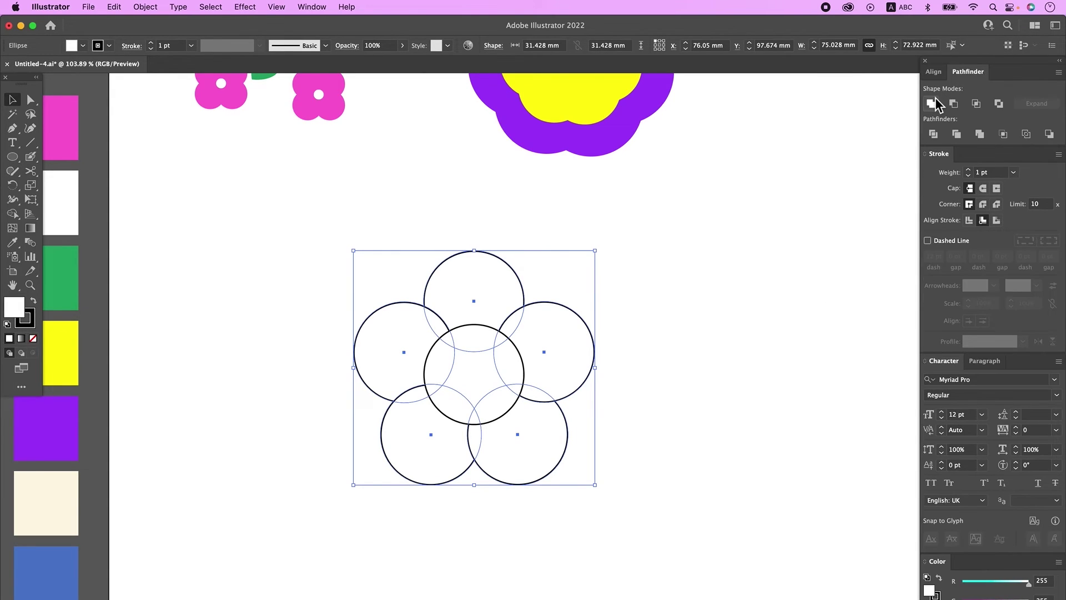
click(932, 103)
click(761, 325)
- Colour the united petals with the green swatch and the central circle with the yellow swatch
alt+super+click(600, 351)
alt+super+click(572, 366)
drag(607, 340, 634, 389)
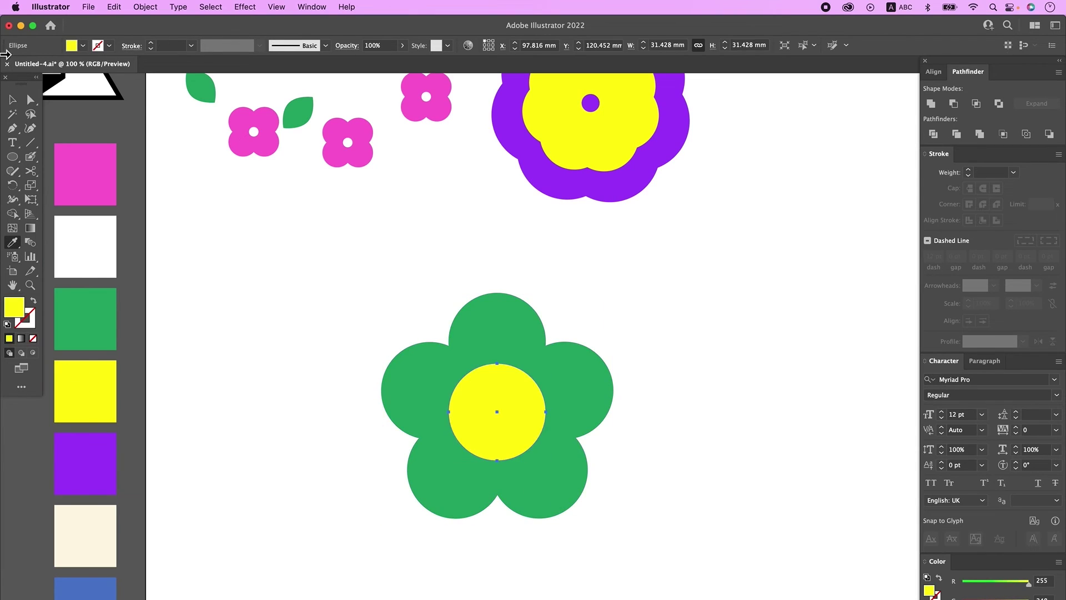
key(super+minus)
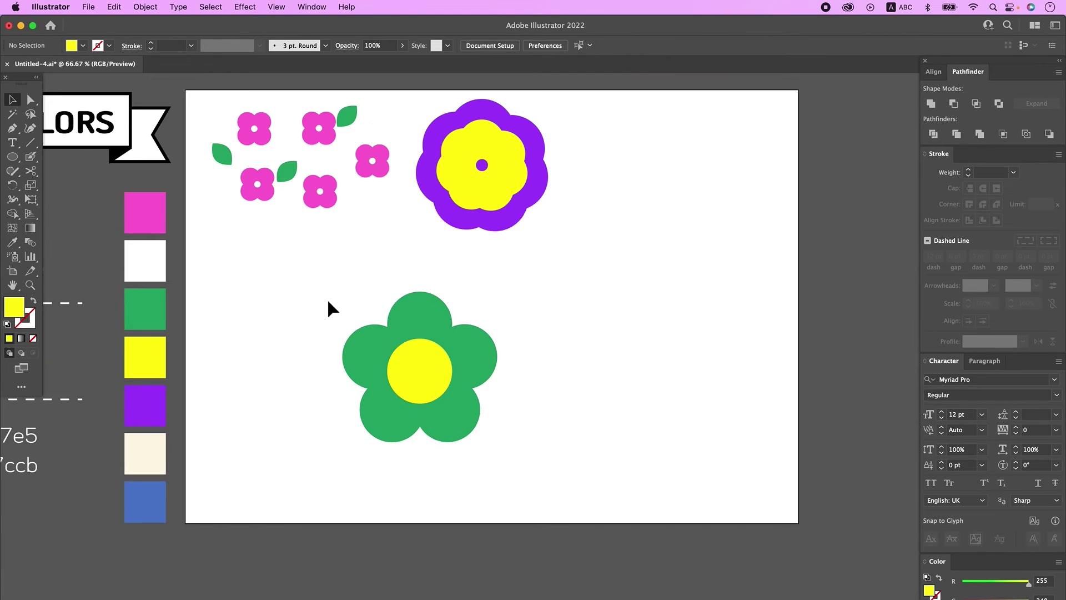
- Group the green petals with the yellow centre and place the flower slightly smaller beside the purple flower in the upper row
drag(322, 292, 514, 447)
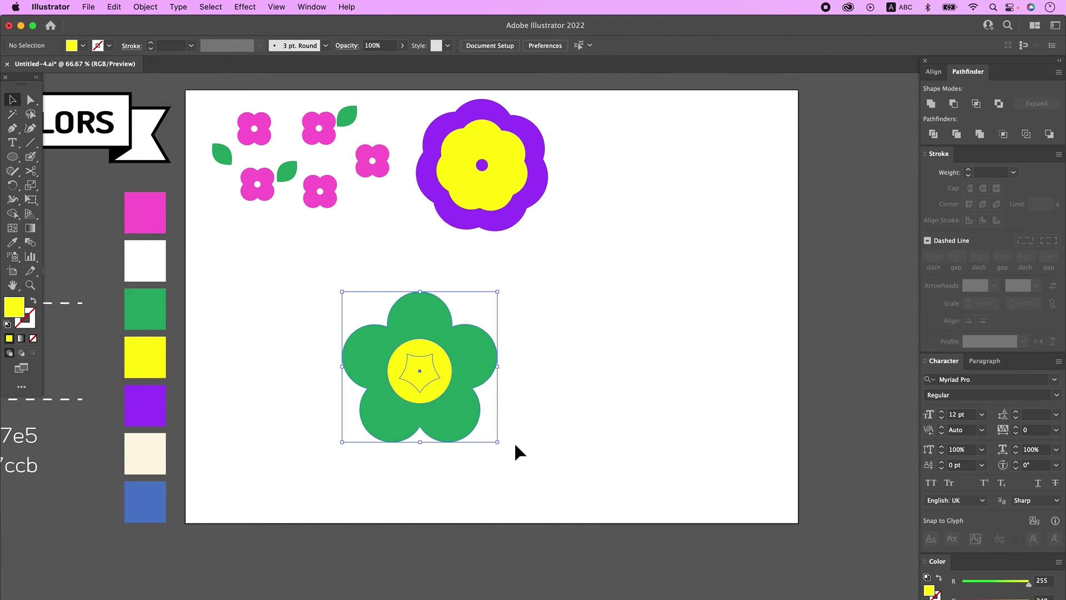
right_click(453, 370)
click(475, 469)
click(608, 345)
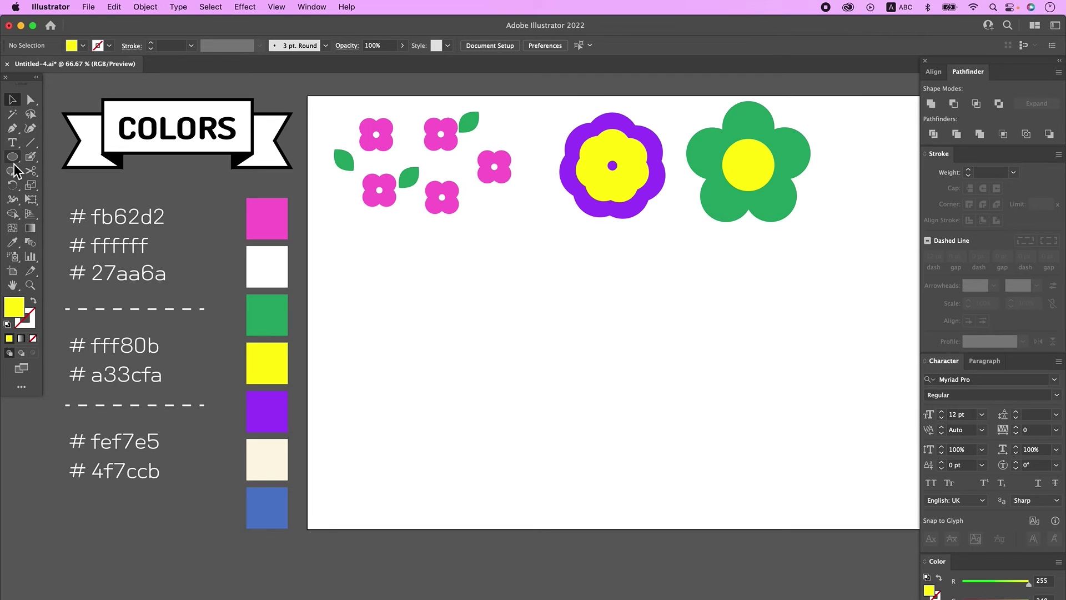
- Draw an upright ellipse about 26 by 68 mm below the existing flowers with the default white fill and black stroke
drag(12, 156, 172, 205)
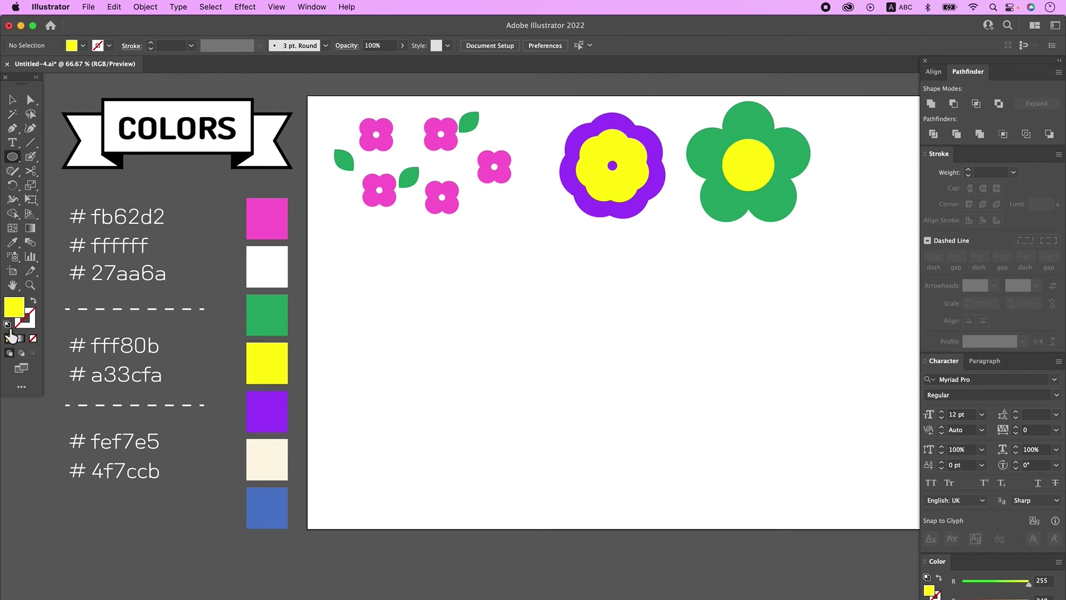
click(8, 327)
mouse_move(461, 277)
mouse_down()
mouse_move(516, 371)
mouse_move(514, 416)
mouse_up()
- Lower the ellipse's top anchor point to blunt its upper end, reducing the shape to about 54 mm tall
click(32, 99)
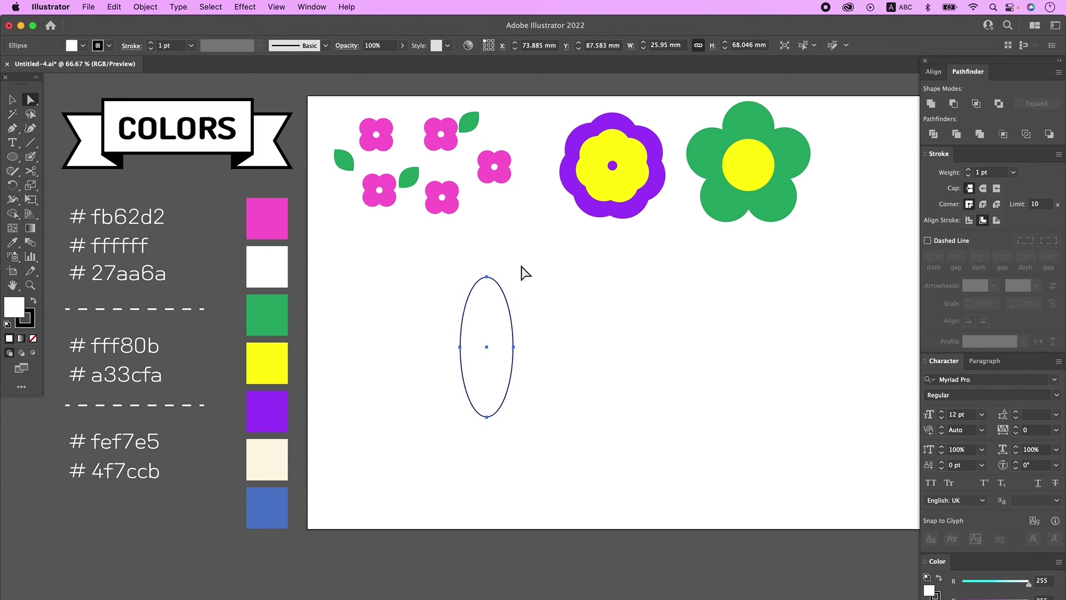
drag(479, 252, 504, 298)
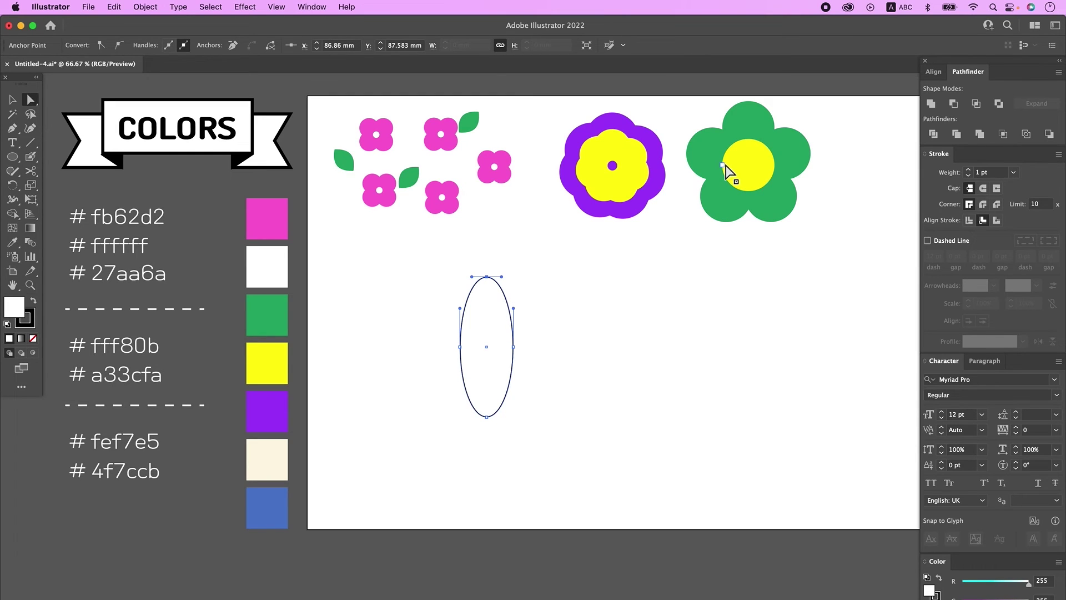
key(shift+Down)
key(shift+Down)
key(shift+Down)
key(shift+Down)
key(shift+Down)
key(shift+Down)
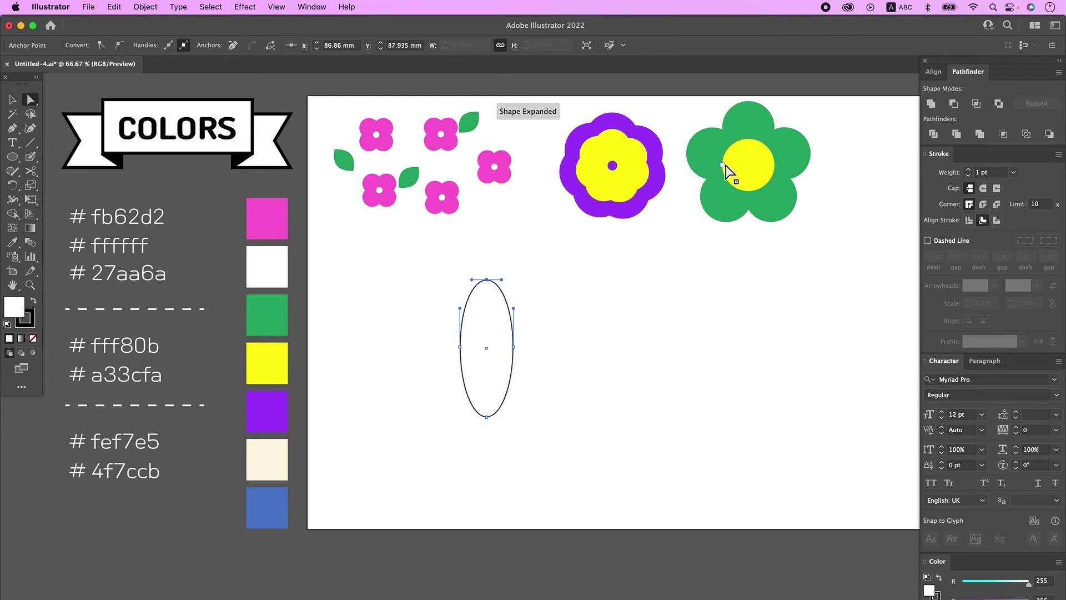
key(shift+Down)
key(shift+Down)
key(shift+Down)
key(shift+Down)
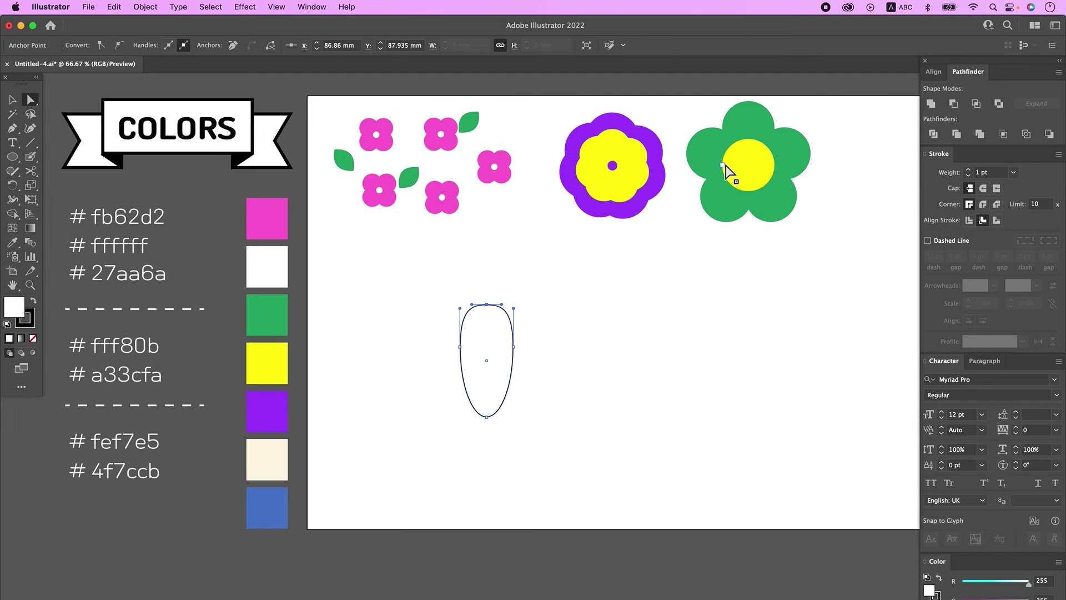
key(Up)
key(Up)
key(Up)
key(Up)
- Shift the petal's two side anchor points slightly down to round its upper end
key(super+space)
click(524, 372)
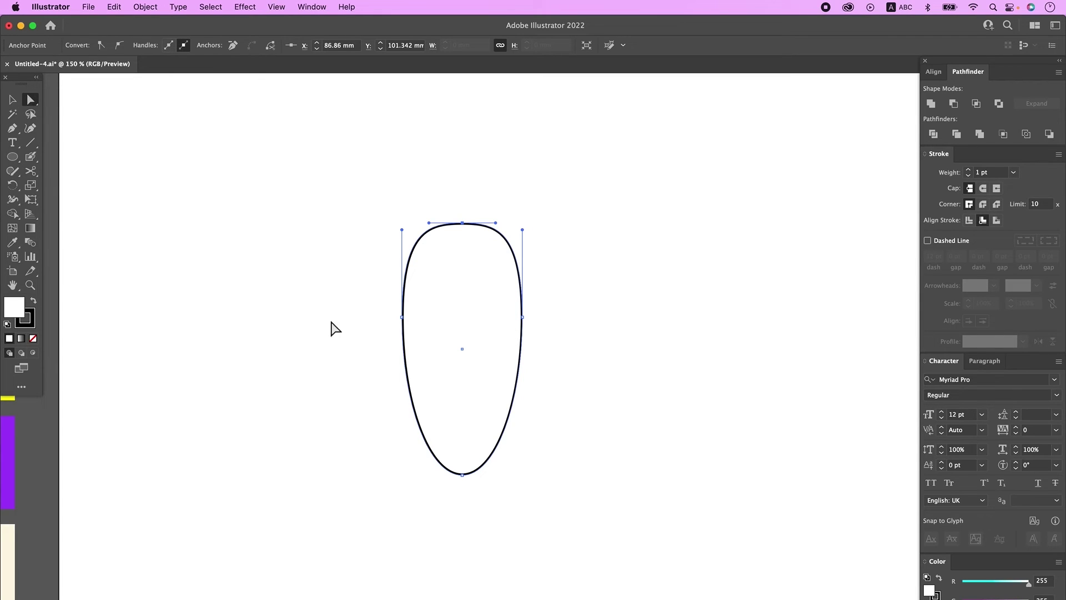
drag(342, 297, 584, 347)
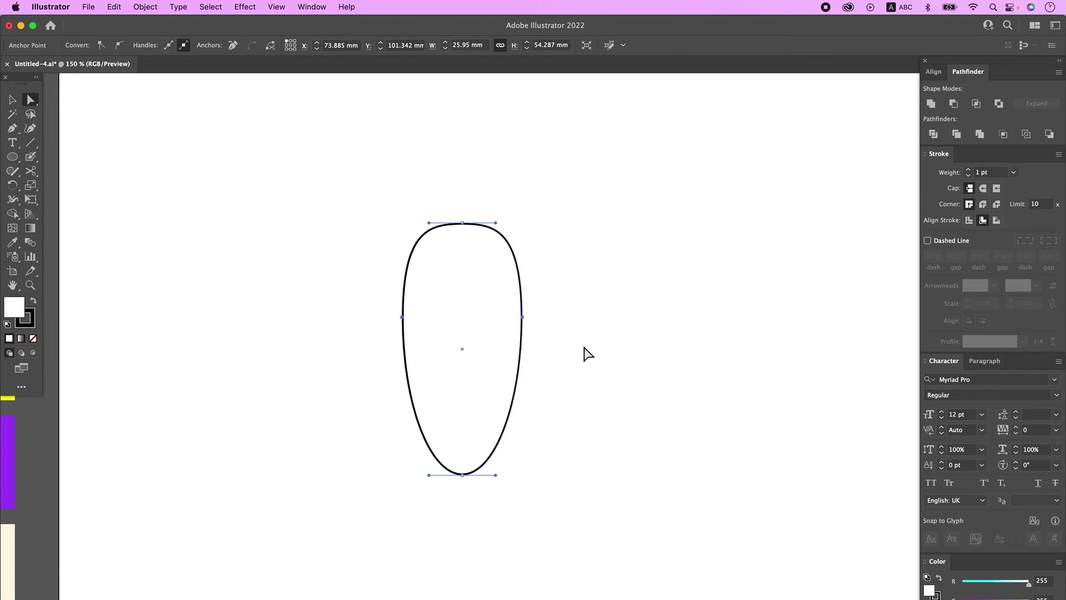
key(Down)
key(Down)
key(Down)
key(Down)
key(Down)
key(Down)
key(Down)
key(Down)
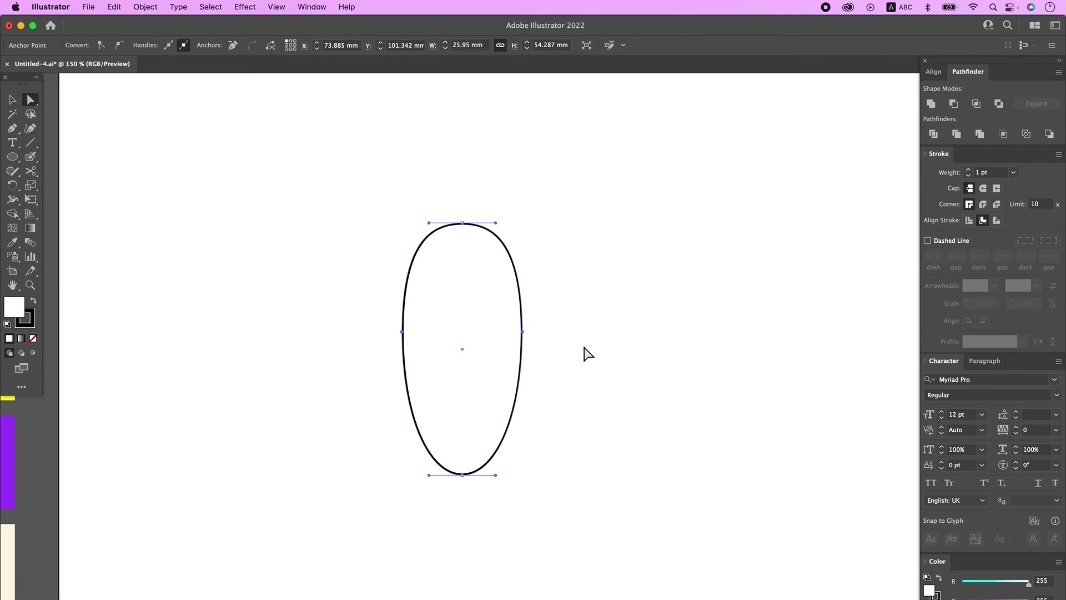
key(Up)
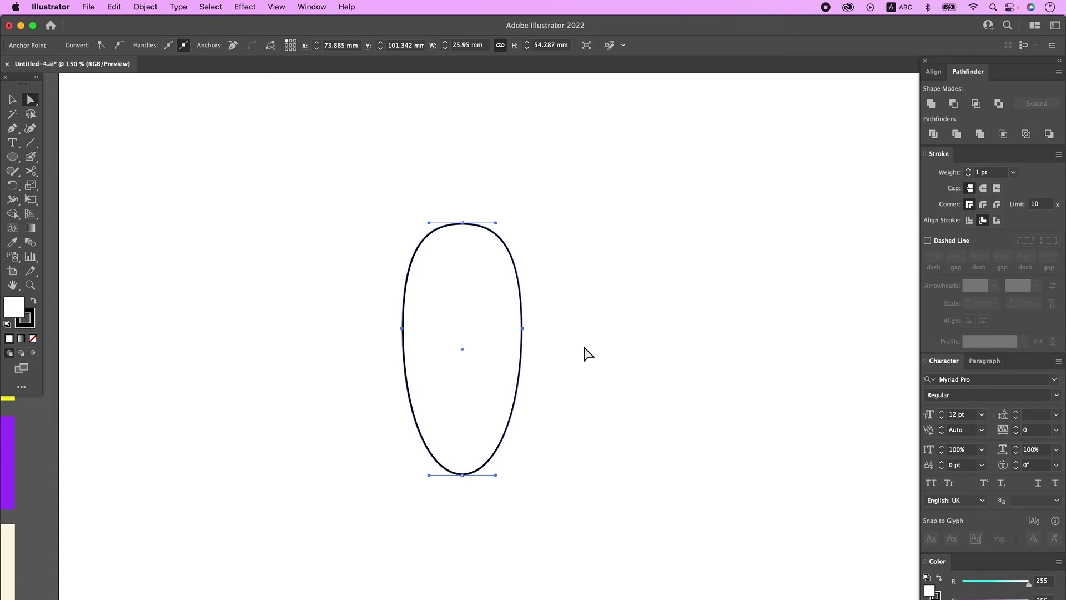
- Convert the petal's bottom anchor point to a corner and deselect
drag(502, 518, 441, 470)
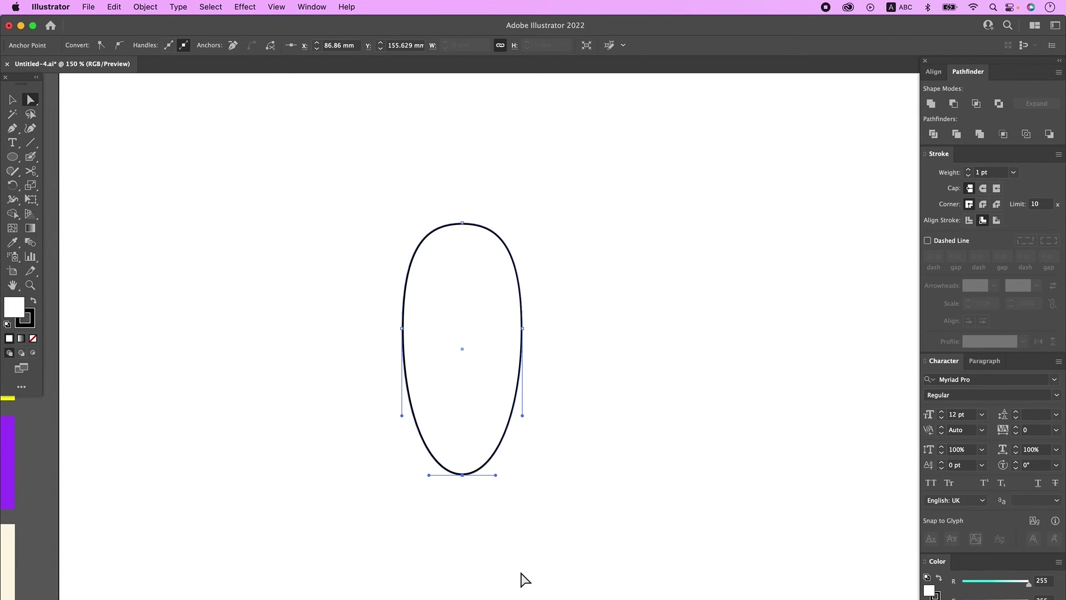
click(102, 46)
click(667, 516)
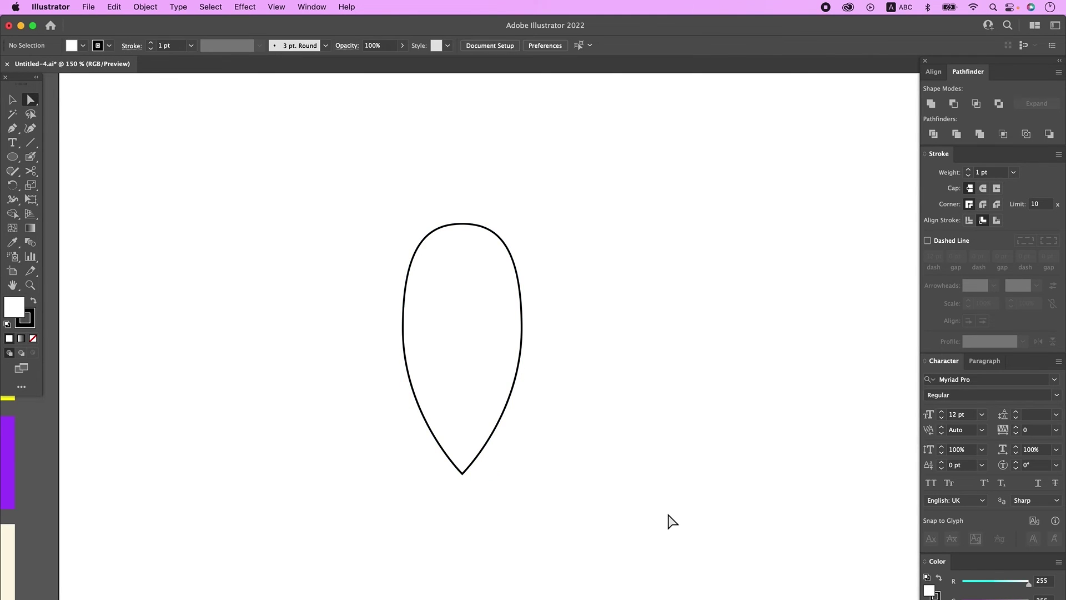
- Stretch the petal downward to about 62 mm tall, keeping its width
key(super+minus)
key(v)
click(466, 219)
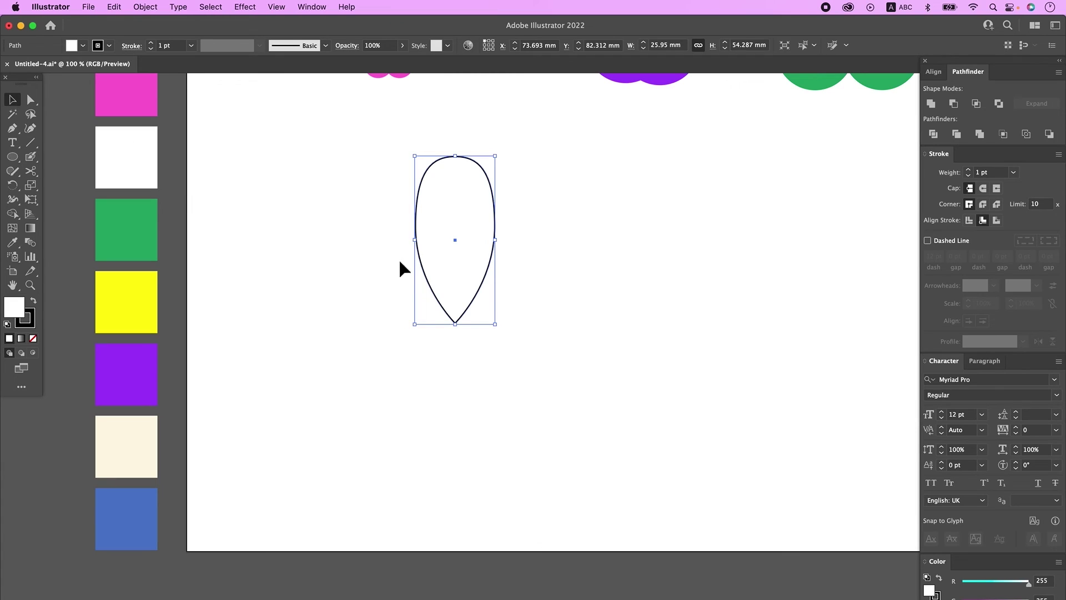
drag(460, 331, 460, 355)
click(566, 357)
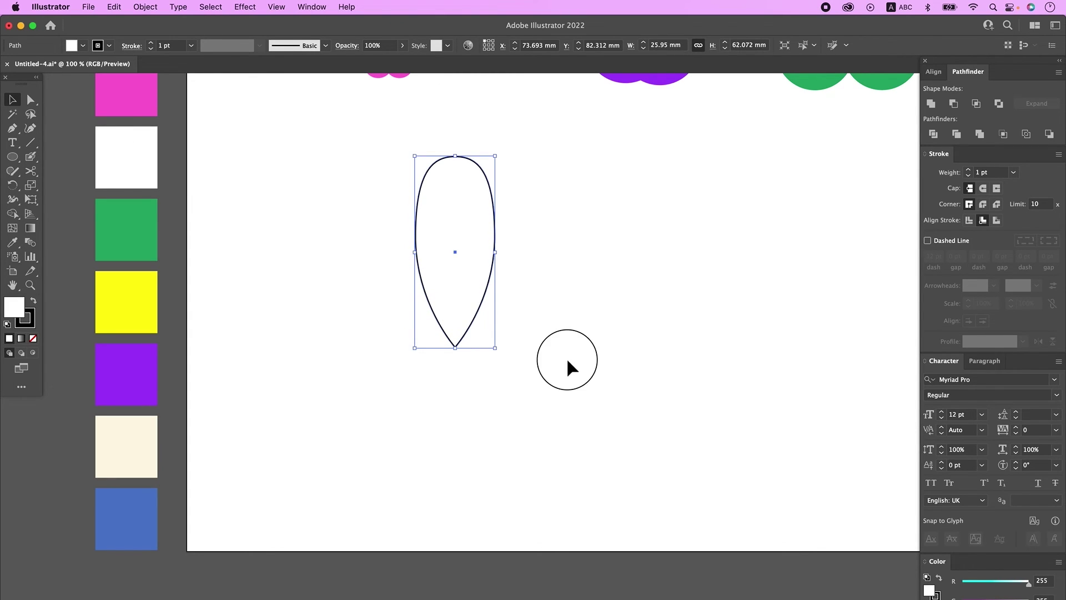
- Create a copy of the petal rotated by 360/12 degrees around its pointed bottom tip
scroll(626, 442, up, 2)
scroll(572, 412, right, 2)
scroll(438, 346, down, 2)
click(428, 253)
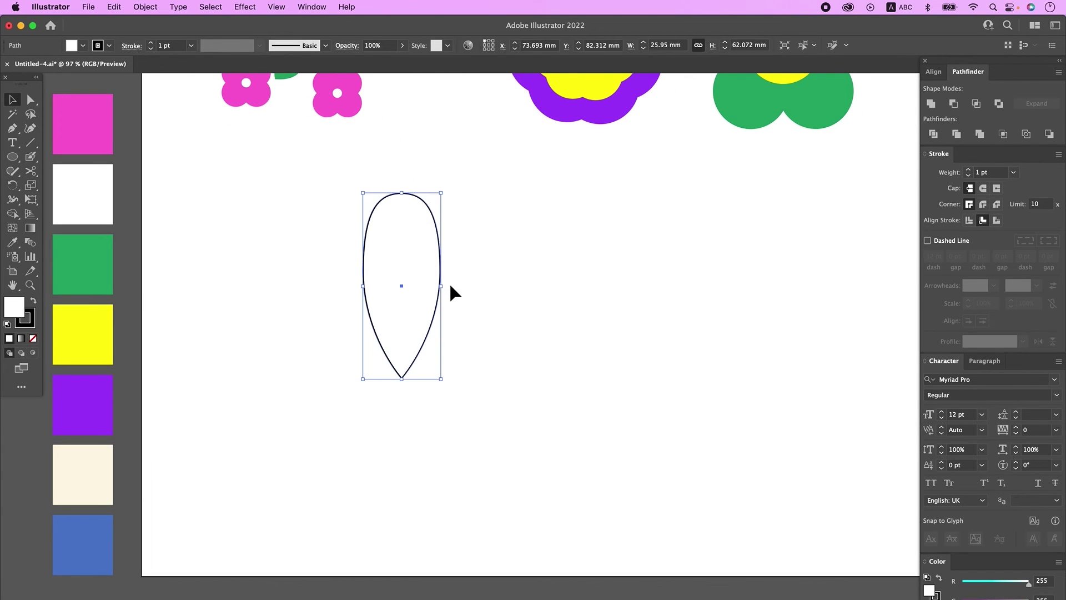
scroll(481, 301, down, 2)
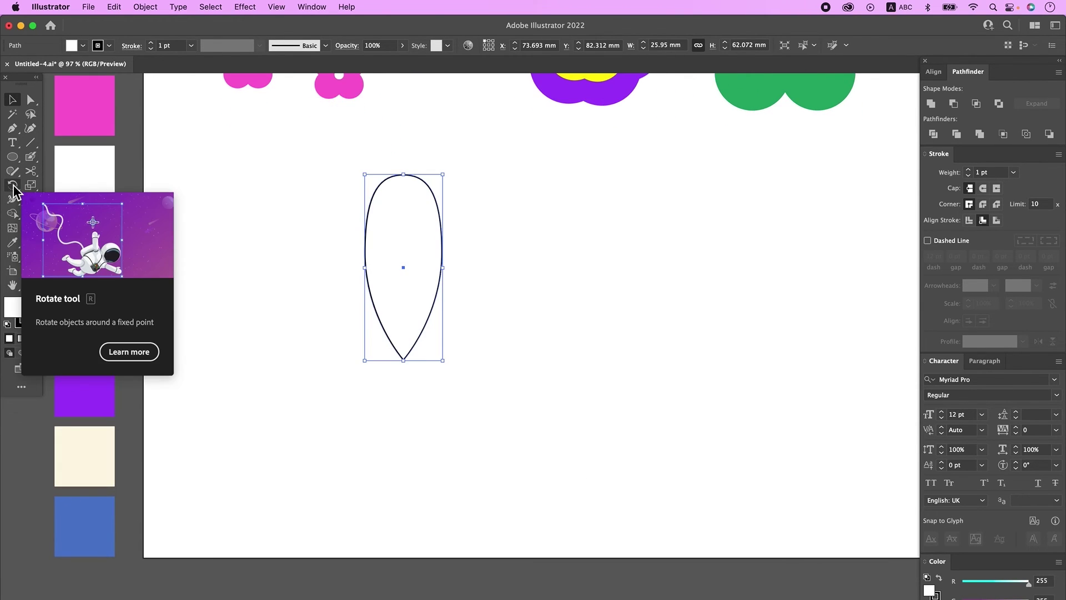
click(13, 186)
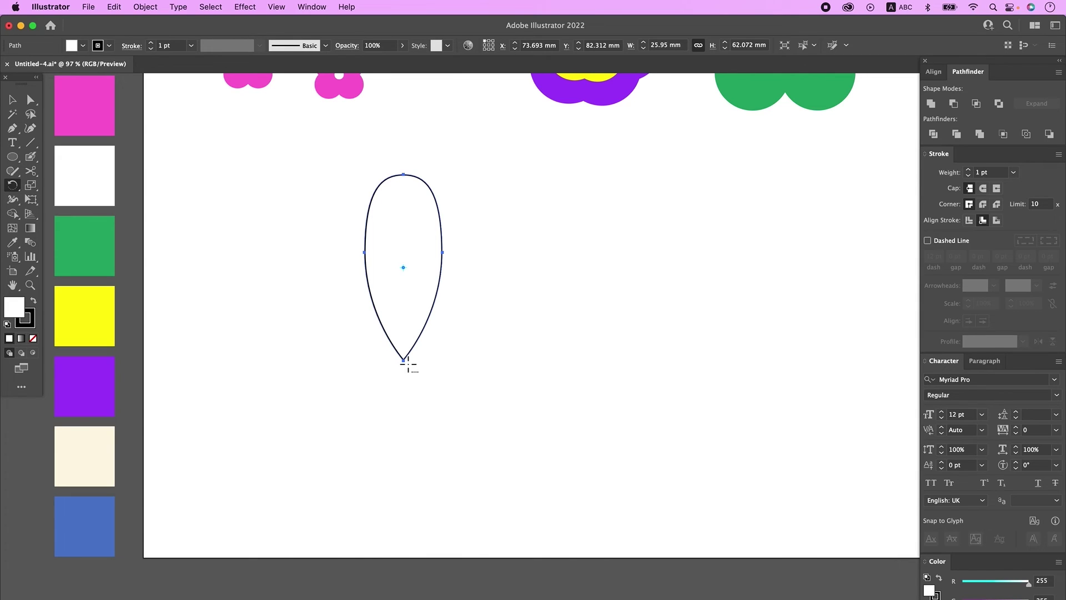
alt+click(404, 361)
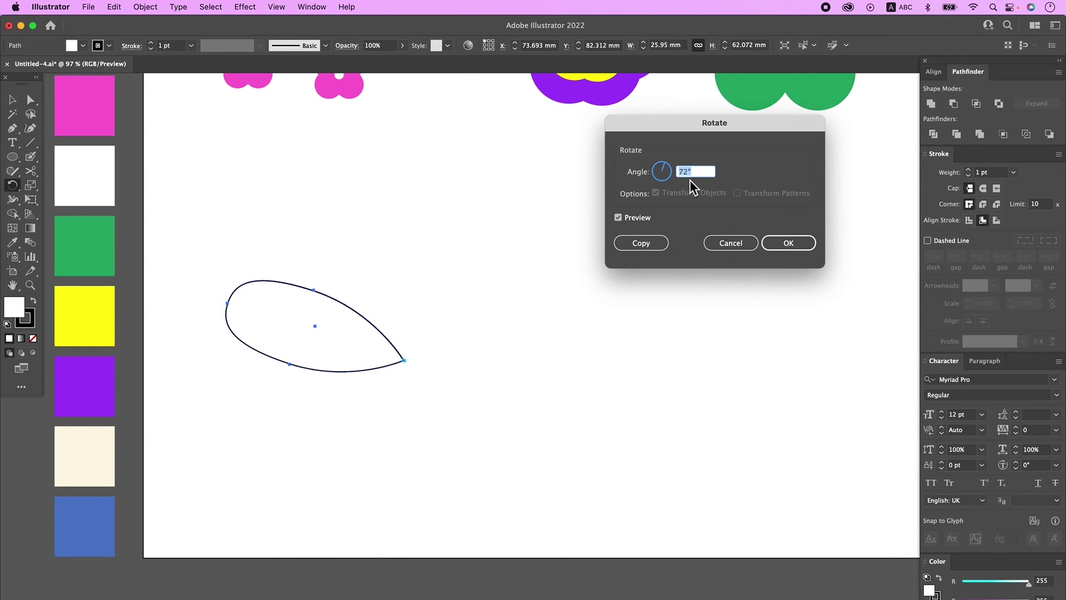
text(360/12)
click(644, 243)
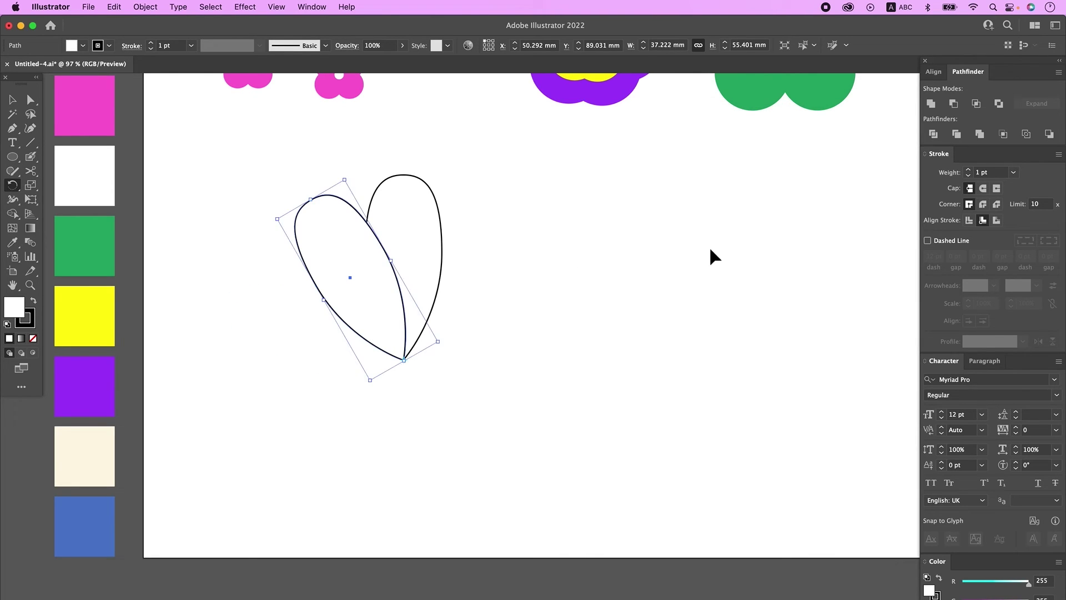
- Repeat the rotated copy ten times to complete a ring of twelve petals, and deselect
key(super+d)
key(super+d)
key(super+d)
key(super+d)
key(super+d)
key(super+d)
key(super+d)
key(super+d)
key(super+d)
key(super+d)
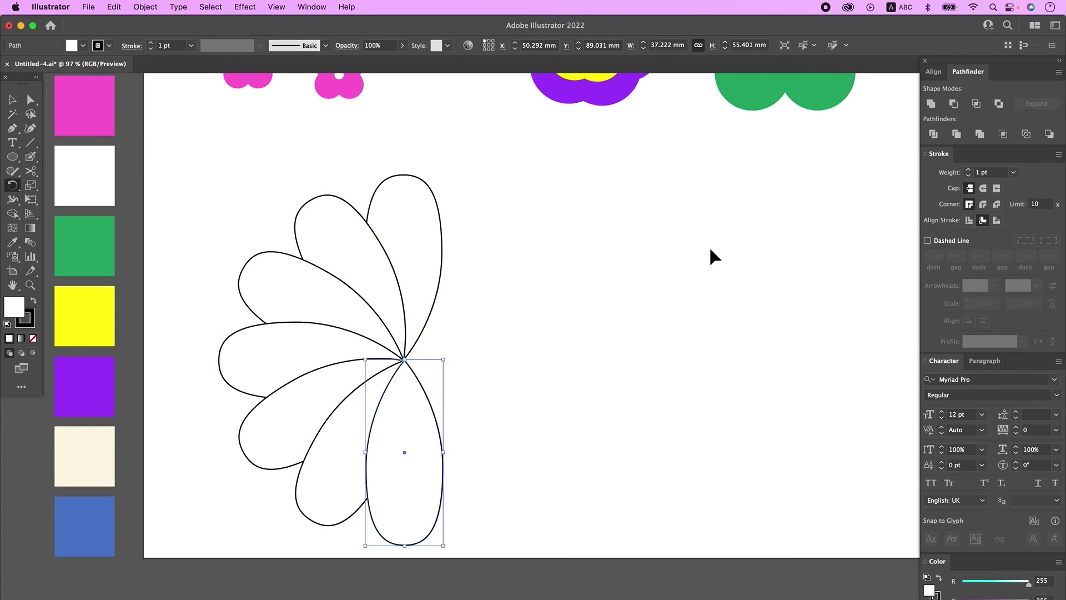
key(v)
click(650, 441)
- Move the twelve-petal flower slightly up and to the left on the artboard, and deselect
key(super+minus)
drag(438, 369, 422, 358)
click(635, 420)
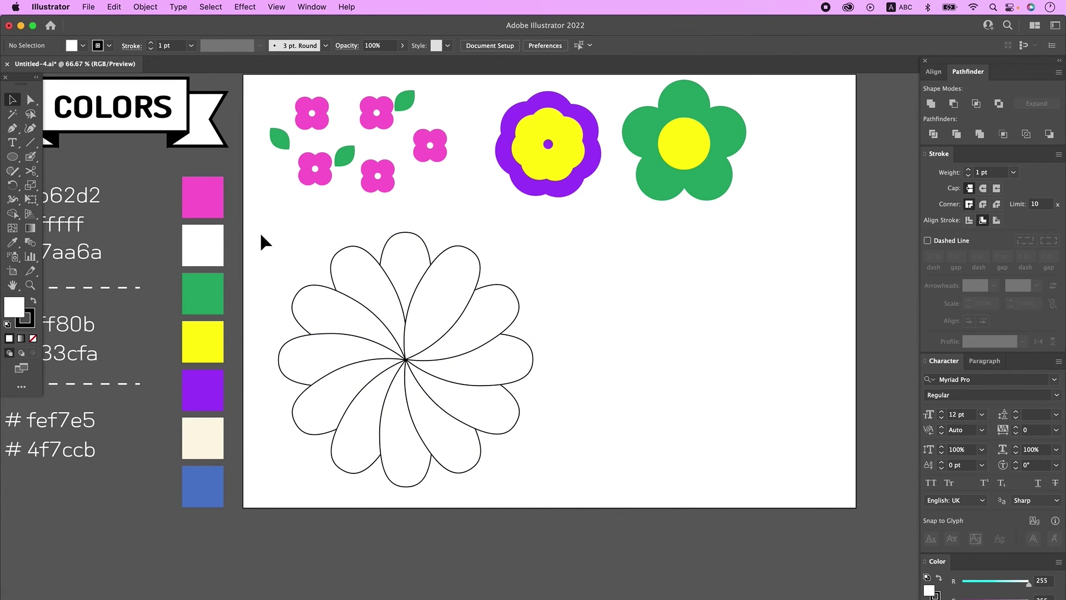
- Group the twelve petals, colour them with the cream swatch (#fef7e5), and deselect
drag(314, 303, 548, 507)
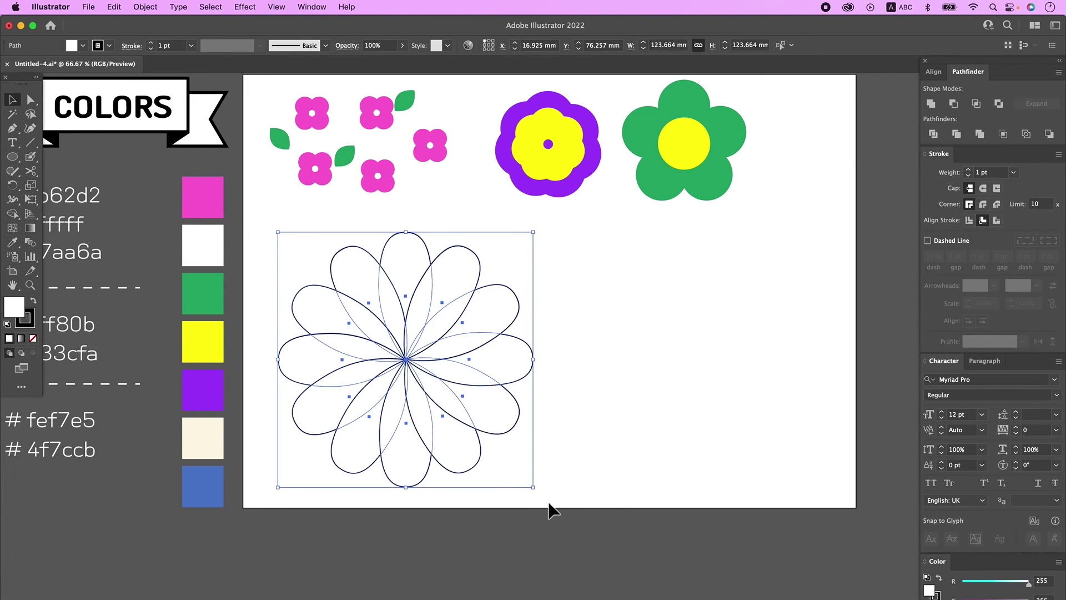
right_click(405, 358)
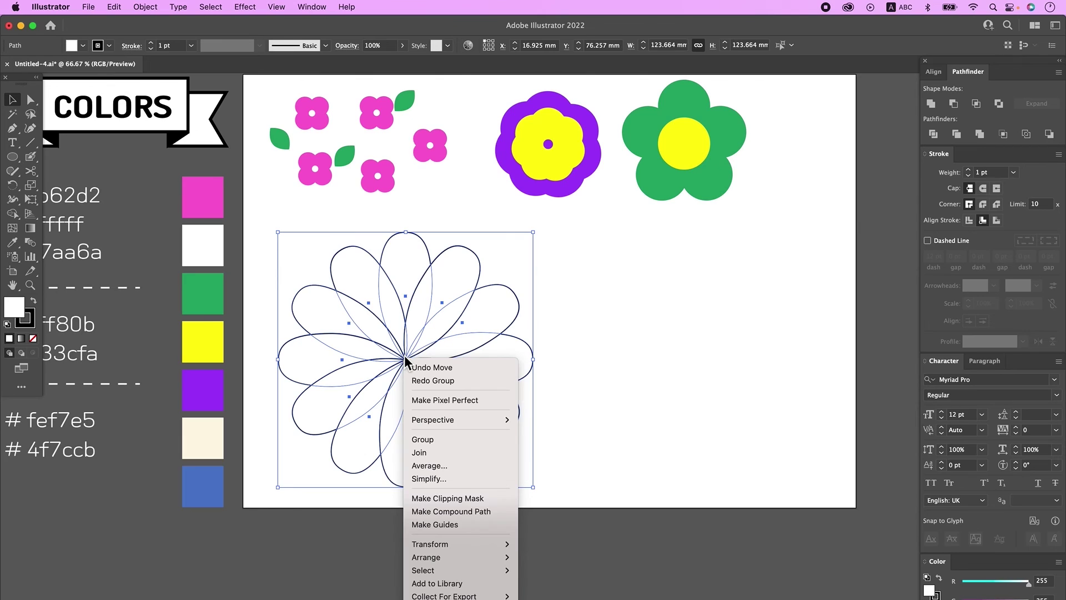
click(428, 440)
click(12, 242)
click(218, 448)
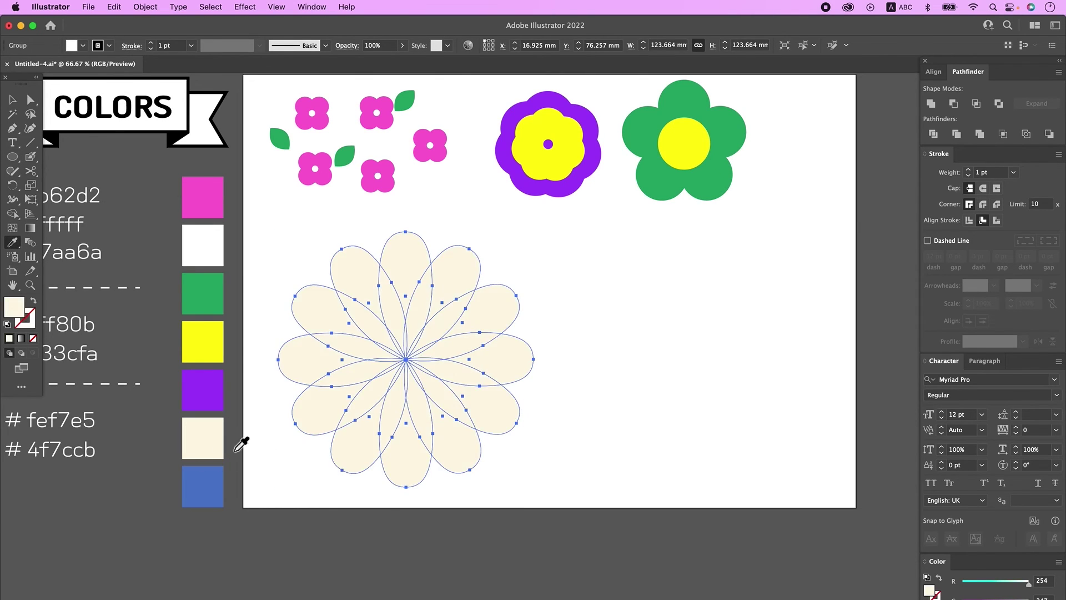
key(v)
key(super+shift+a)
- Place a copy of the cream flower directly to its right on the artboard
click(434, 344)
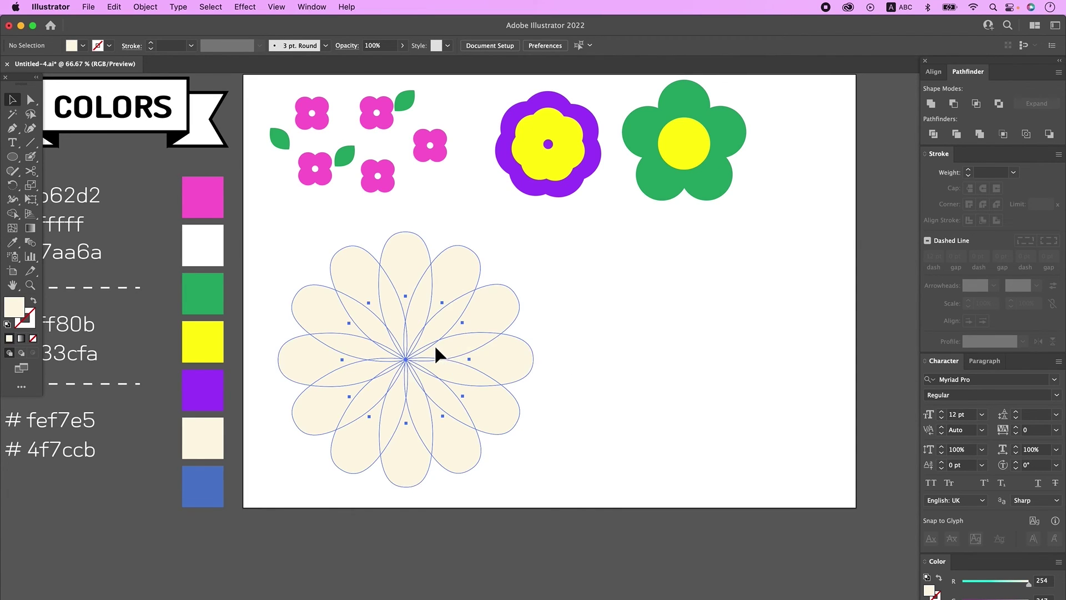
click(615, 347)
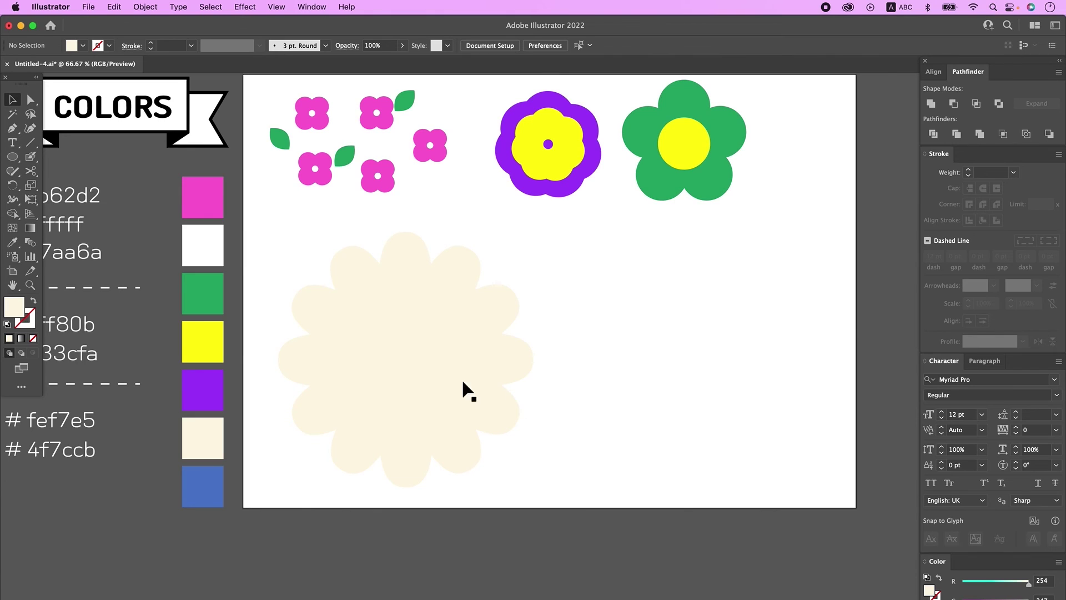
drag(405, 371, 683, 370)
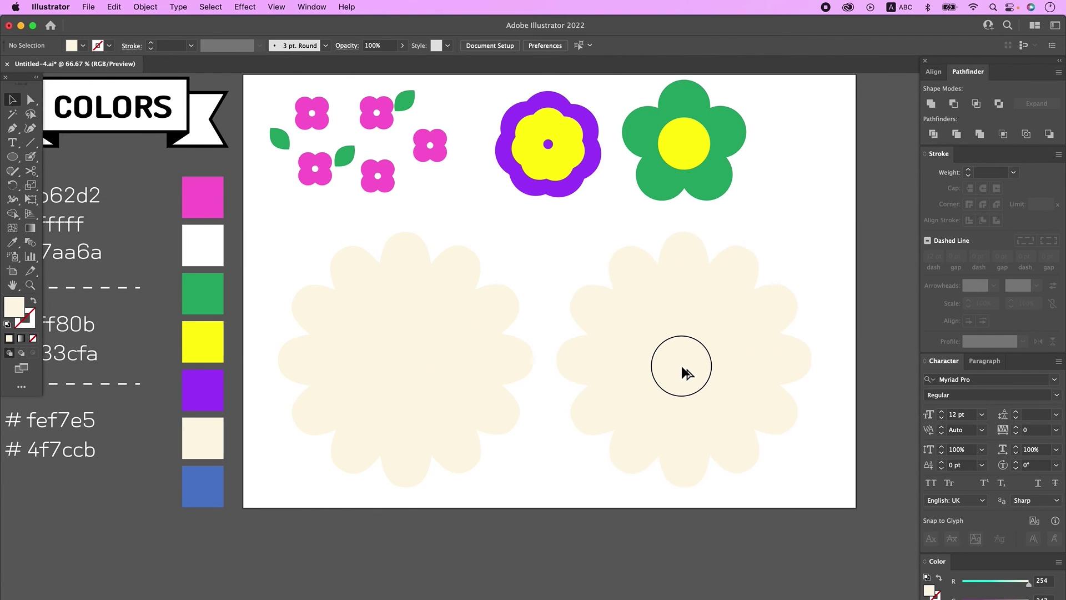
- Give the copied cream flower a 2 pt stroke in the blue swatch colour (#4f7ccb), keeping its cream fill, and deselect
click(747, 520)
click(716, 398)
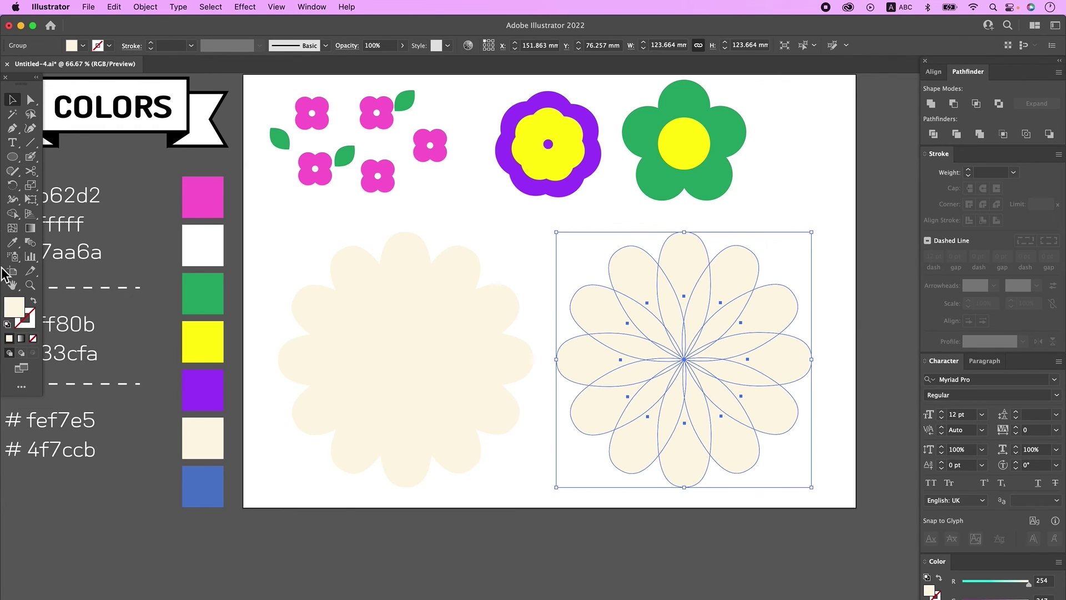
click(30, 326)
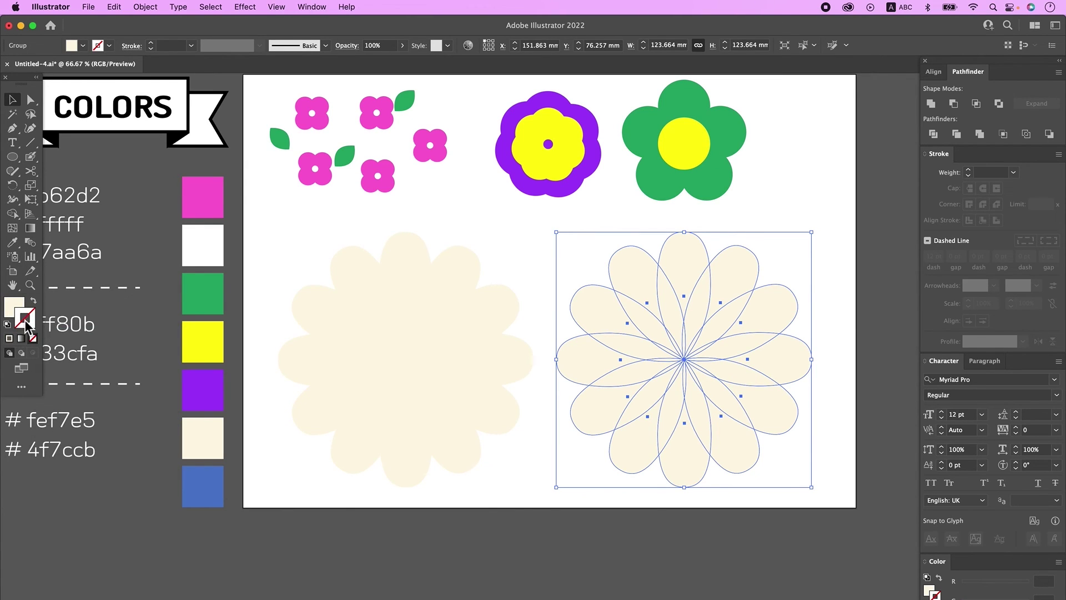
click(13, 244)
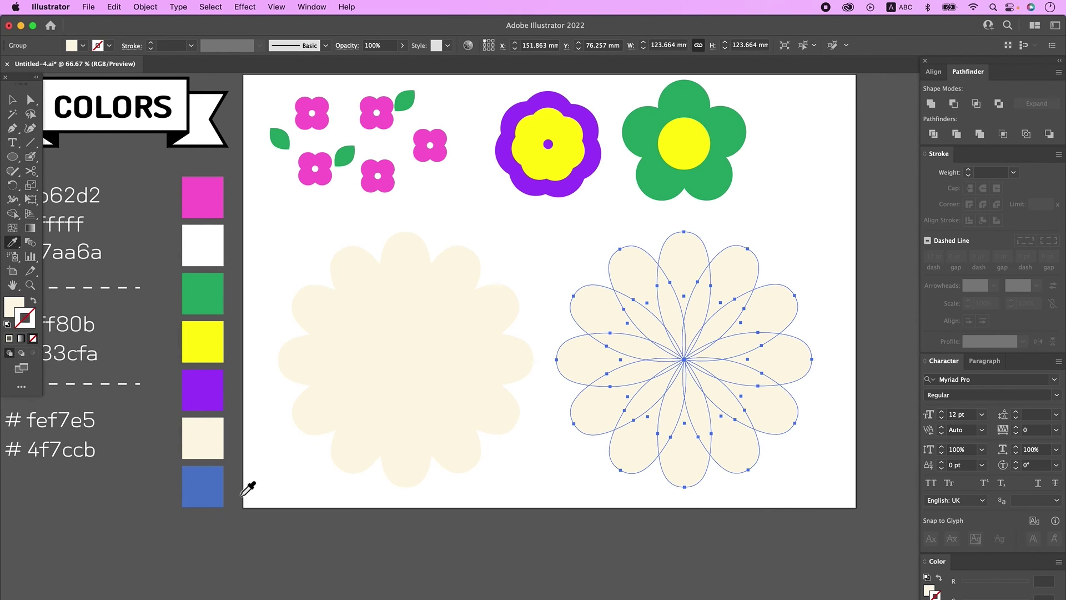
shift+click(210, 493)
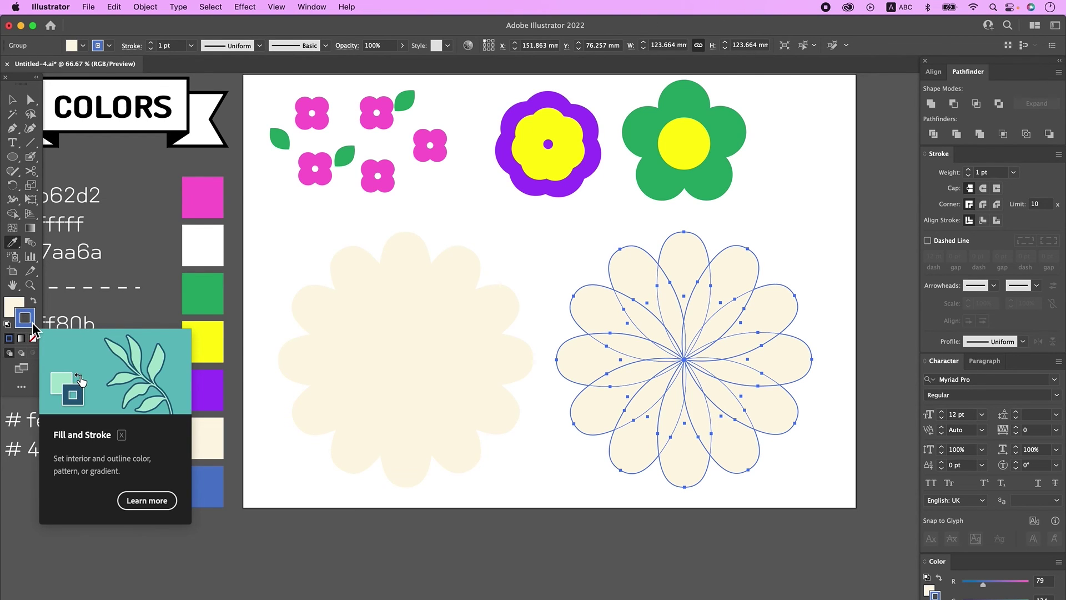
click(968, 169)
key(v)
click(814, 485)
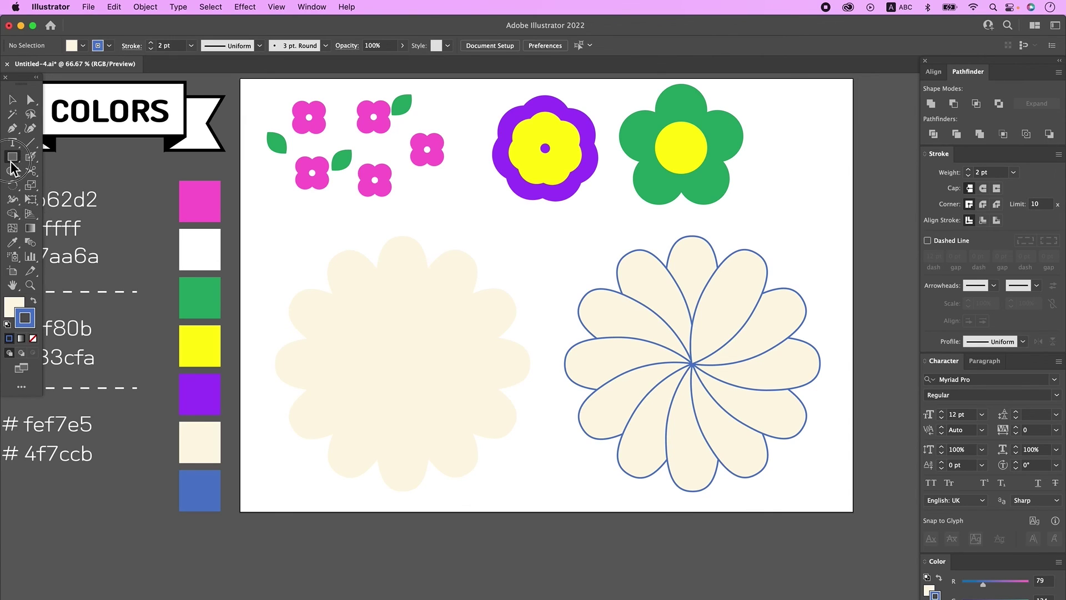
- Draw a rectangle about 144 × 146 mm over the outlined flower and colour it with the blue swatch
click(13, 158)
click(57, 170)
mouse_move(544, 204)
mouse_down()
mouse_move(582, 301)
mouse_move(842, 506)
mouse_up()
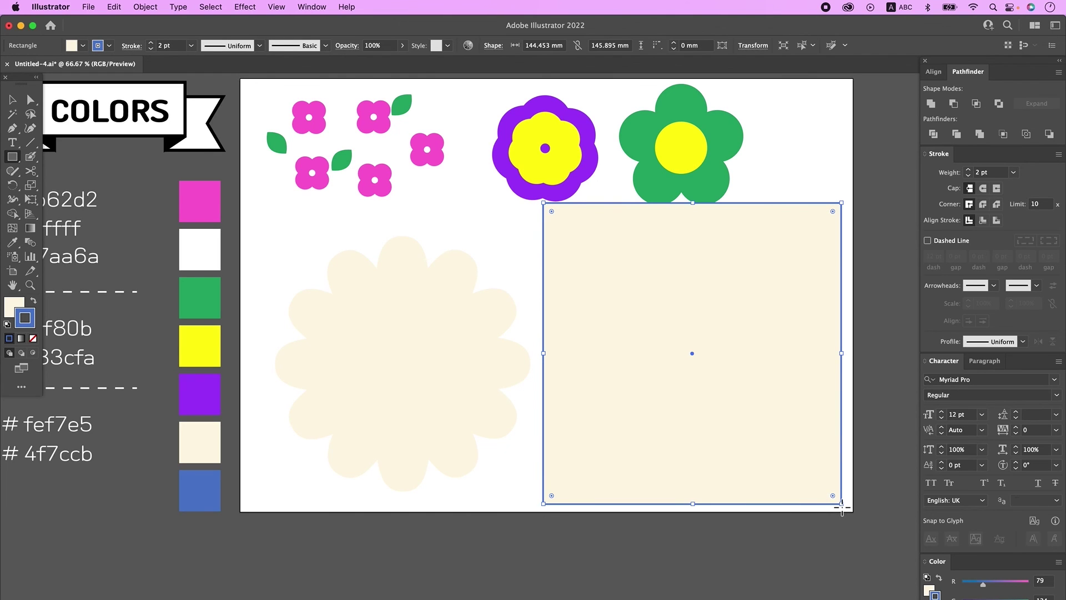
click(12, 243)
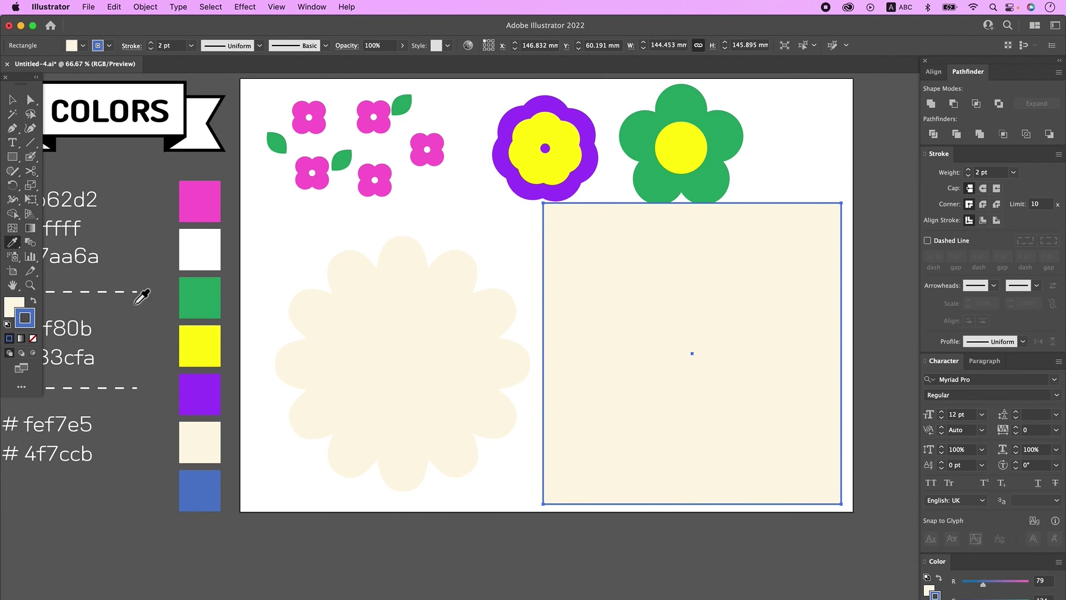
click(217, 491)
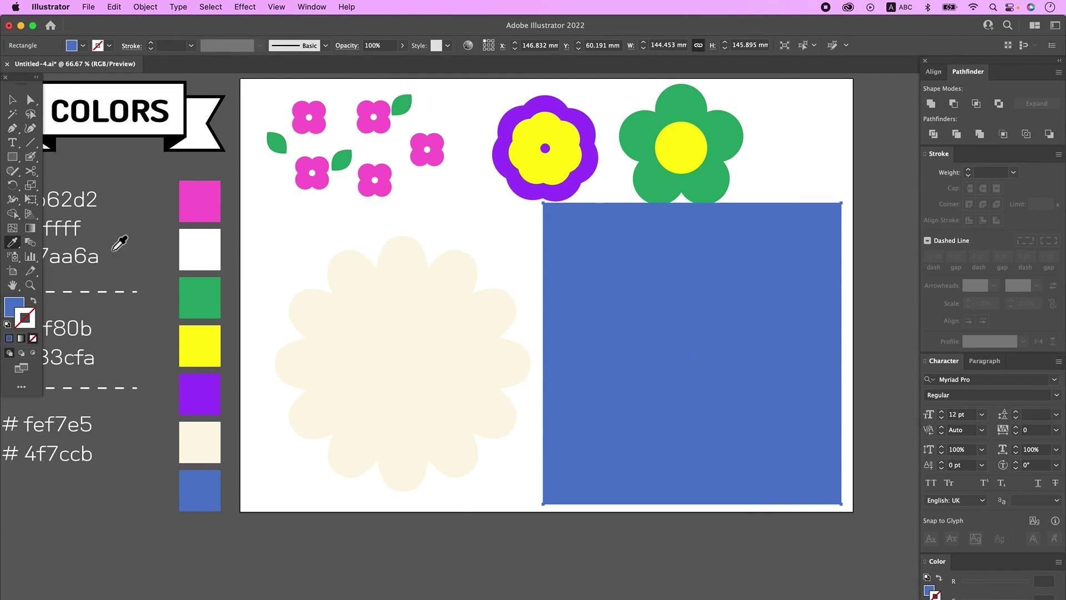
- Send the blue rectangle to the back, behind the outlined flower, and deselect
click(12, 99)
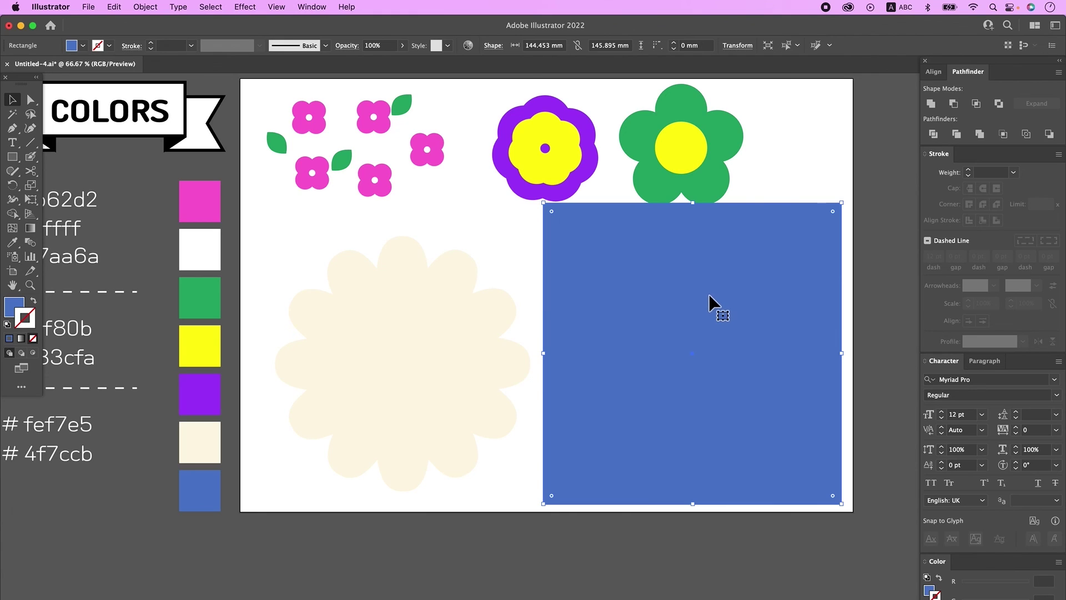
right_click(735, 221)
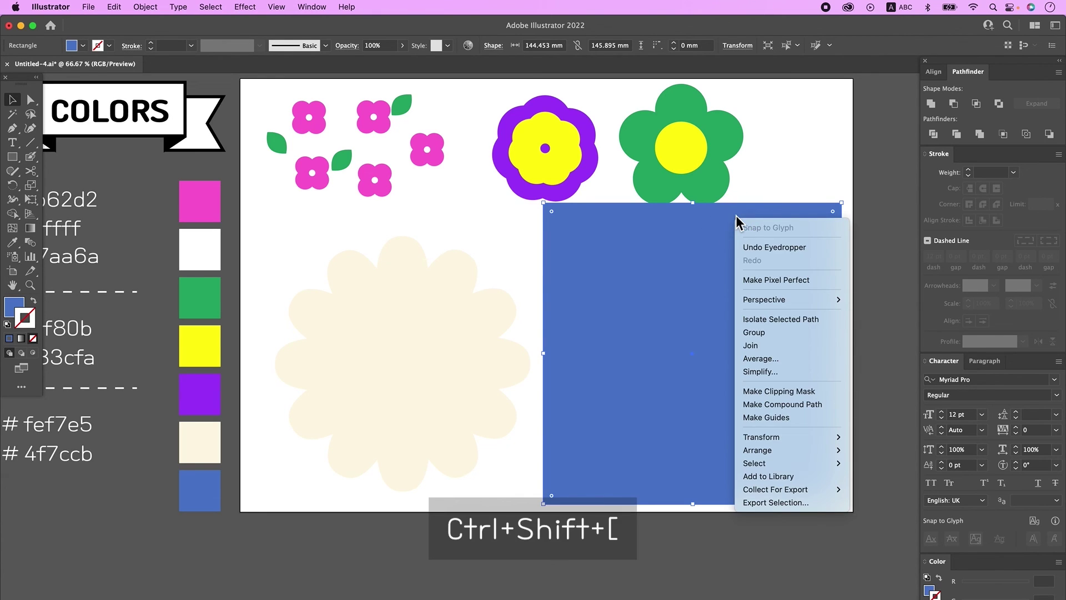
mouse_move(827, 450)
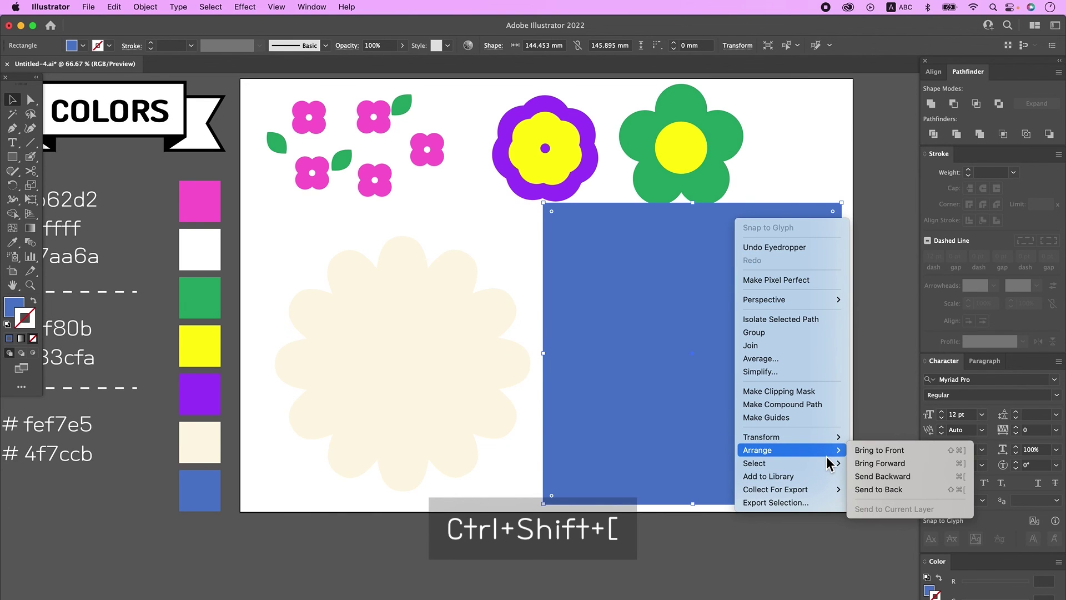
click(904, 489)
click(905, 495)
- Select three adjacent petals on the outlined flower's upper right and move them outward, away from the other petals
scroll(719, 245, right, 2)
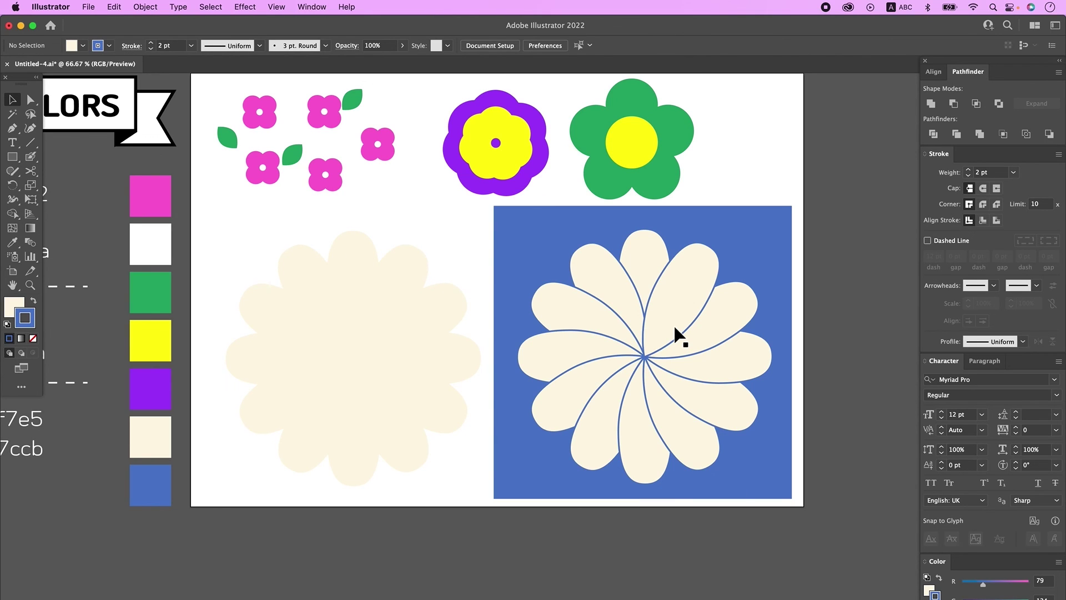
scroll(678, 336, up, 2)
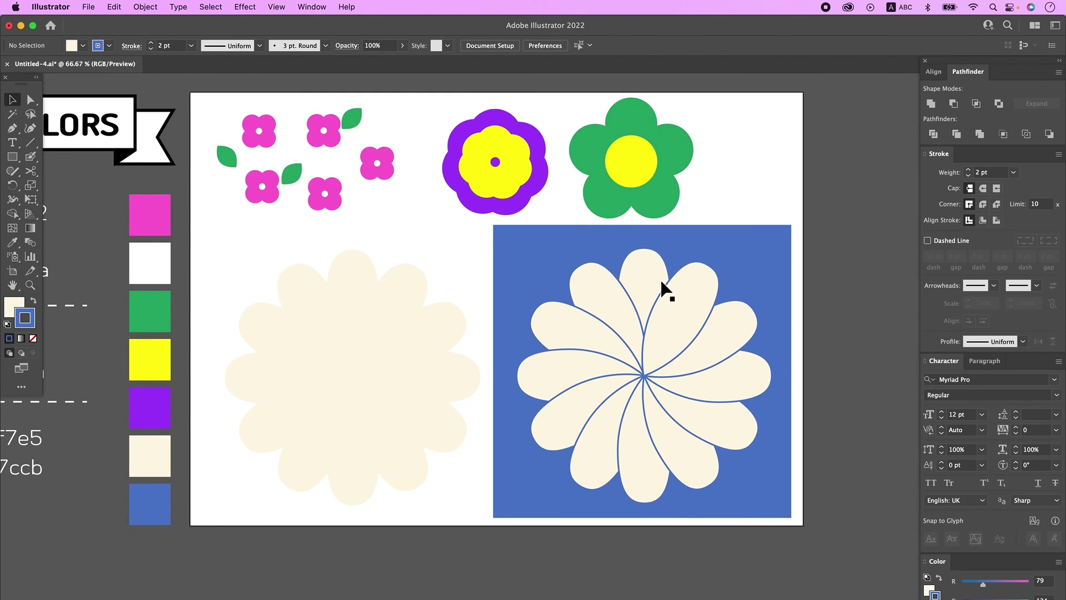
click(664, 356)
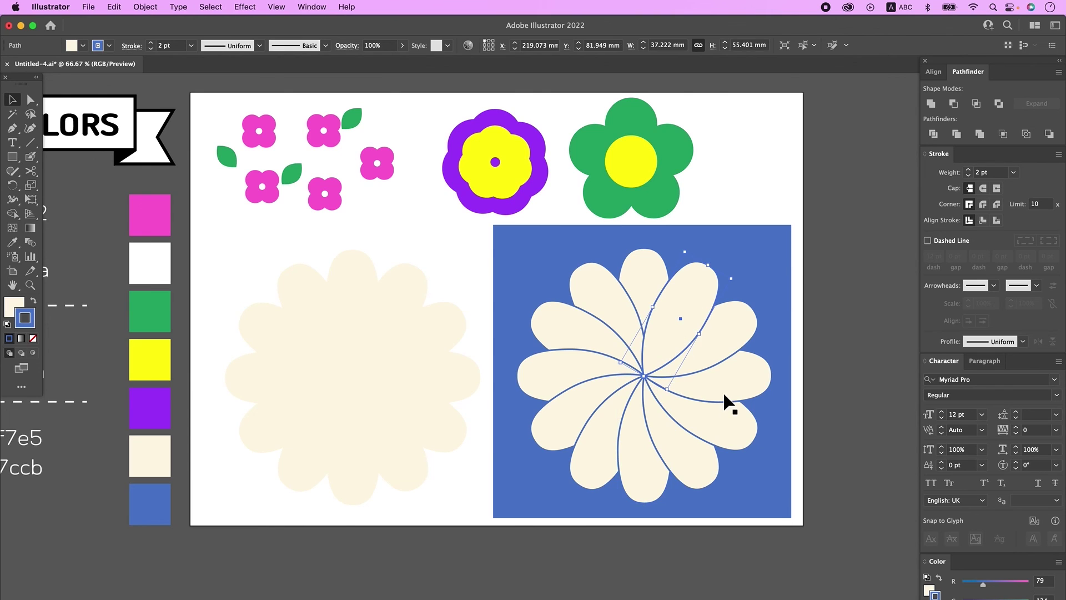
shift+click(722, 357)
shift+click(745, 398)
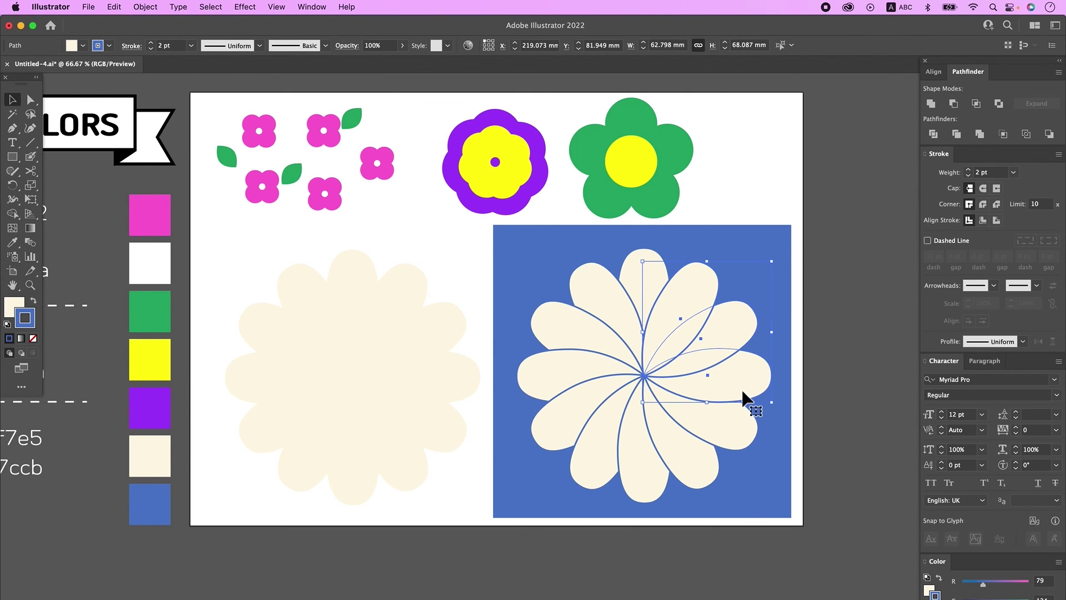
drag(690, 353, 743, 327)
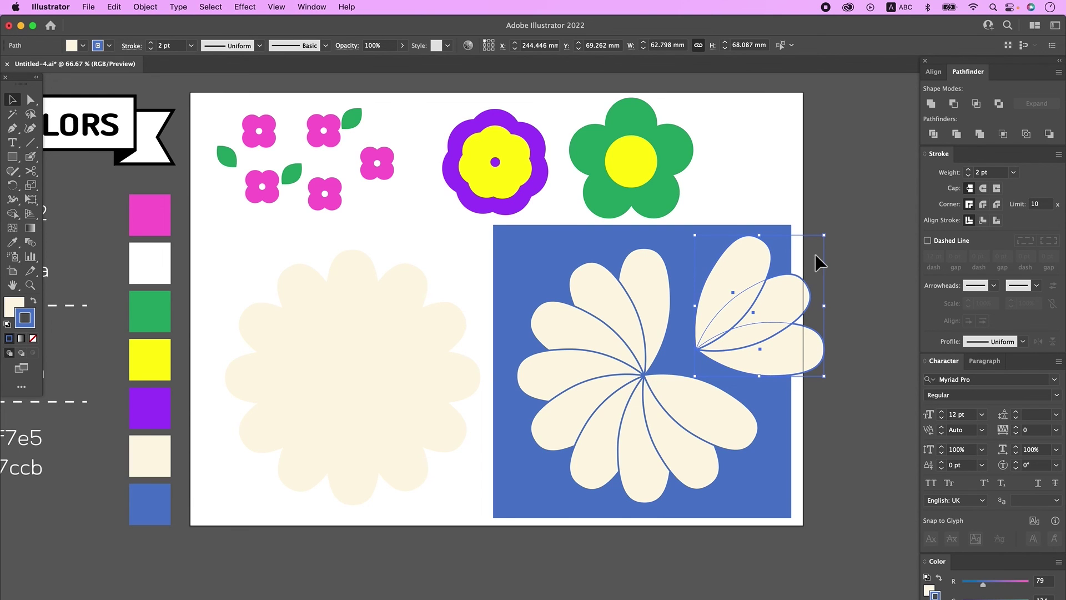
- Rotate the three separated petals counterclockwise until the middle one points upward, adjust their position, and deselect
mouse_move(790, 345)
mouse_down()
mouse_move(772, 339)
mouse_move(784, 343)
mouse_up()
drag(827, 383, 788, 236)
mouse_move(784, 333)
mouse_down()
mouse_move(800, 220)
mouse_move(778, 323)
mouse_move(786, 343)
mouse_up()
click(807, 407)
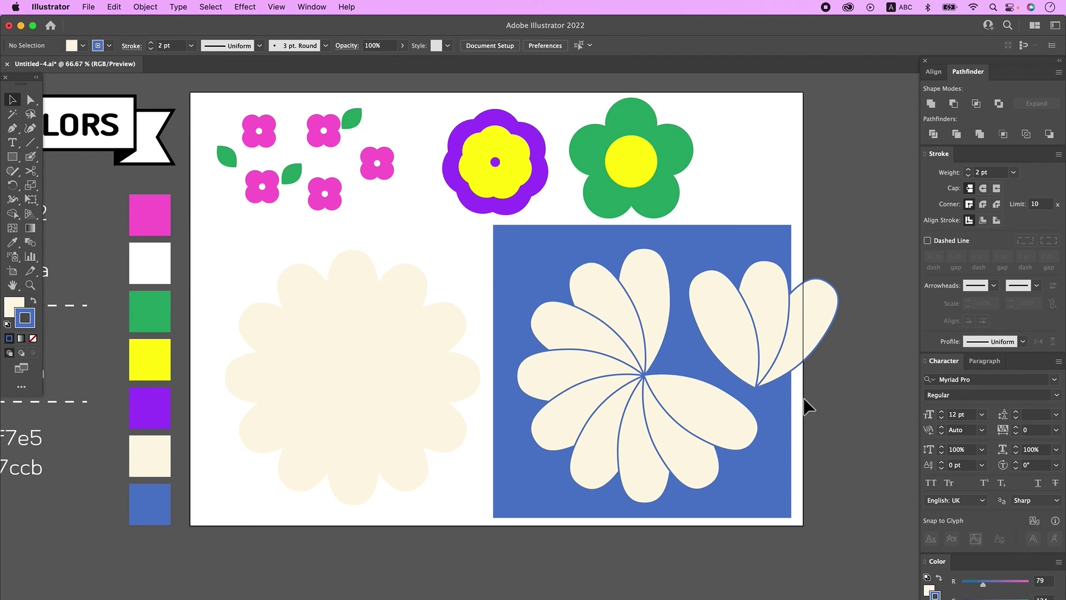